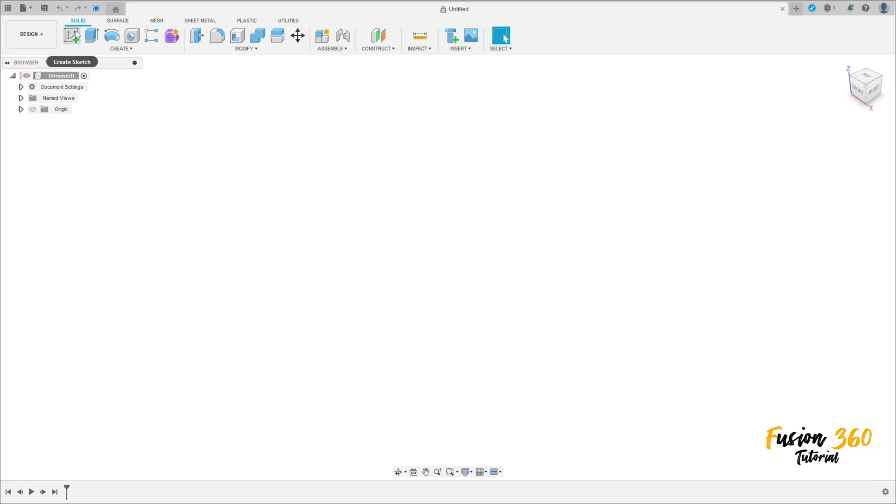
Sketch on the XZ front plane in Construction linetype and start a line at the origin.
click(472, 265)
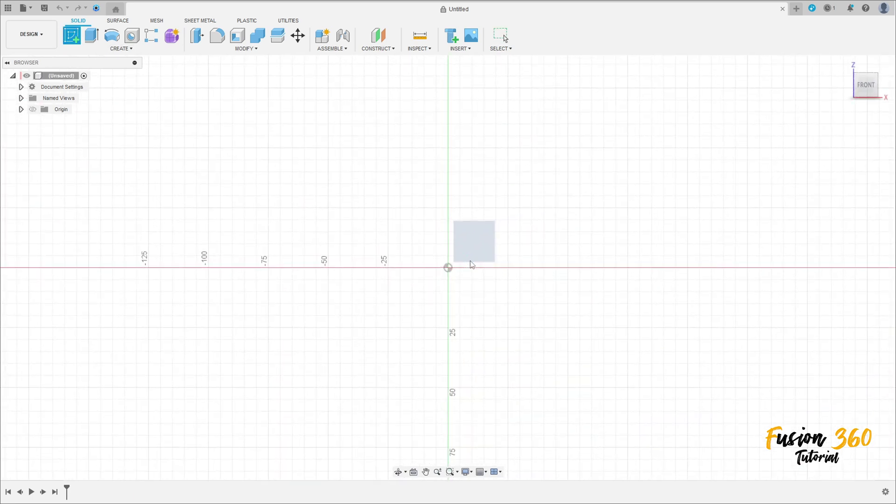
click(851, 146)
click(449, 268)
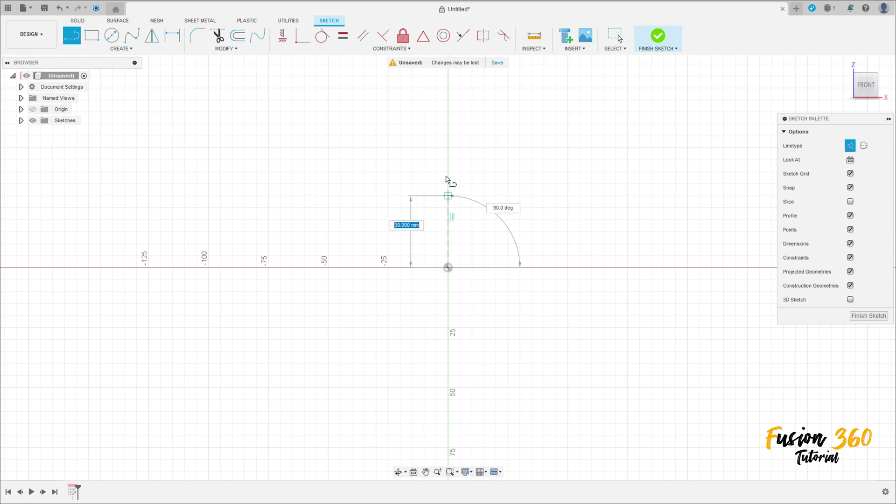
Make the vertical construction line 40 mm long.
text(40)
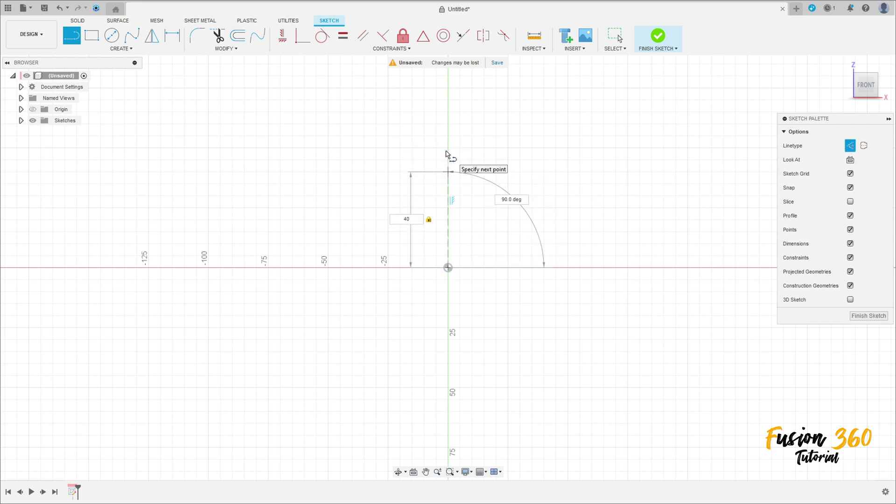
key(Return)
key(Escape)
Start a solid profile right of the origin: a 30 mm vertical edge, then two 10 mm segments.
key(l)
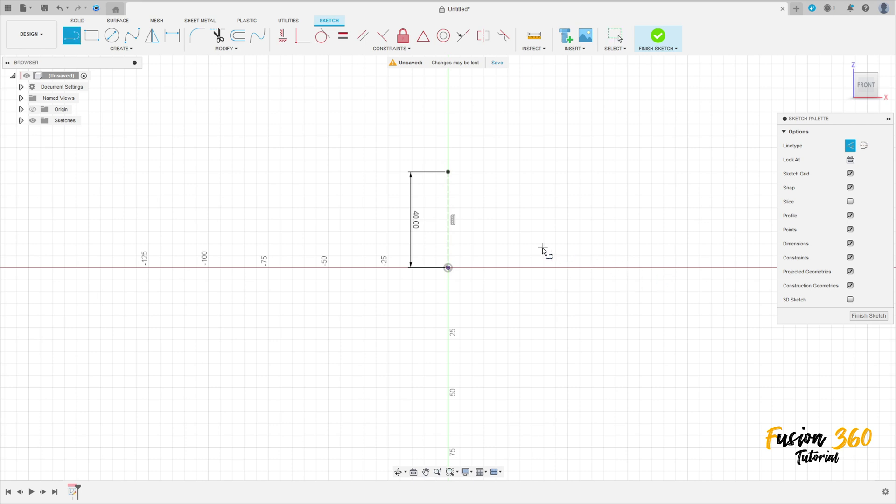
click(567, 268)
click(850, 146)
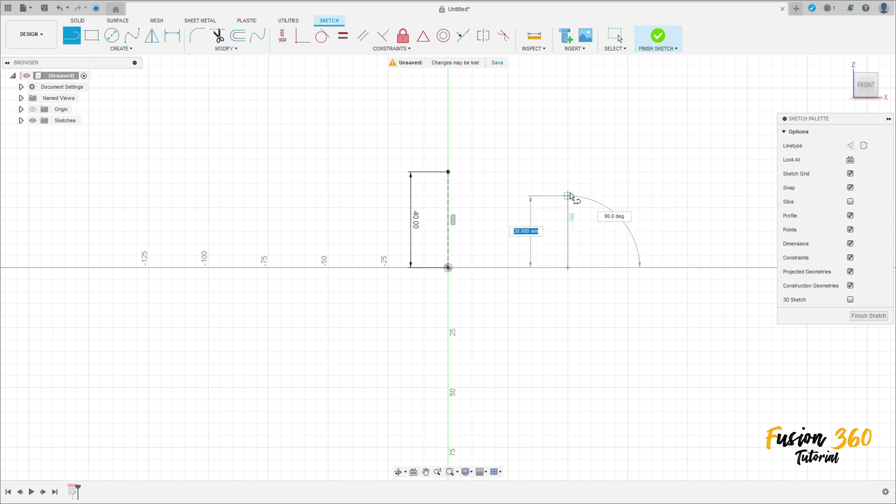
text(30)
key(Return)
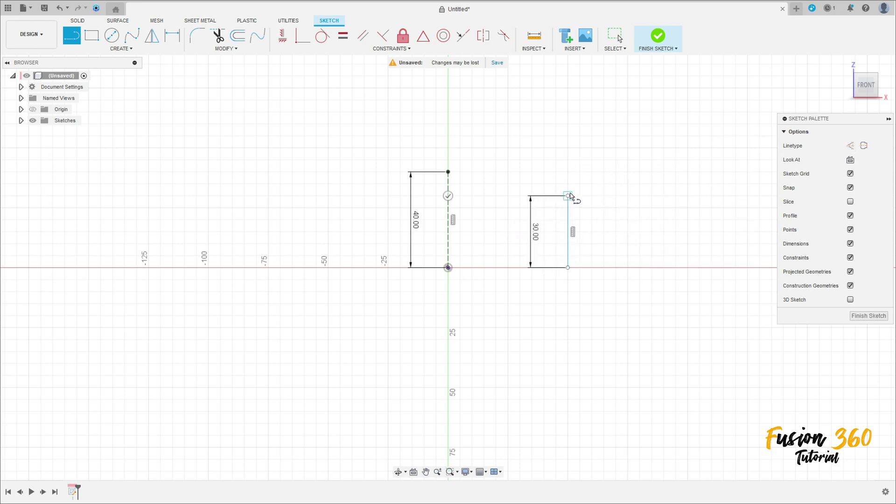
click(543, 197)
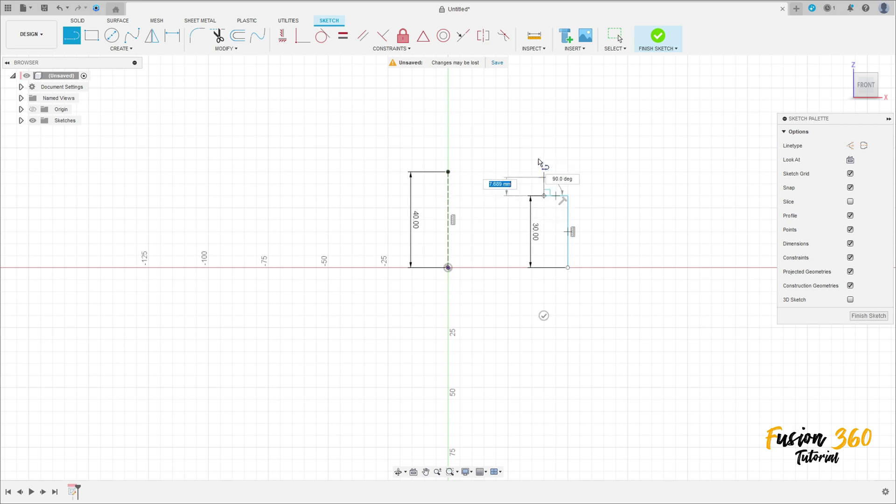
click(544, 172)
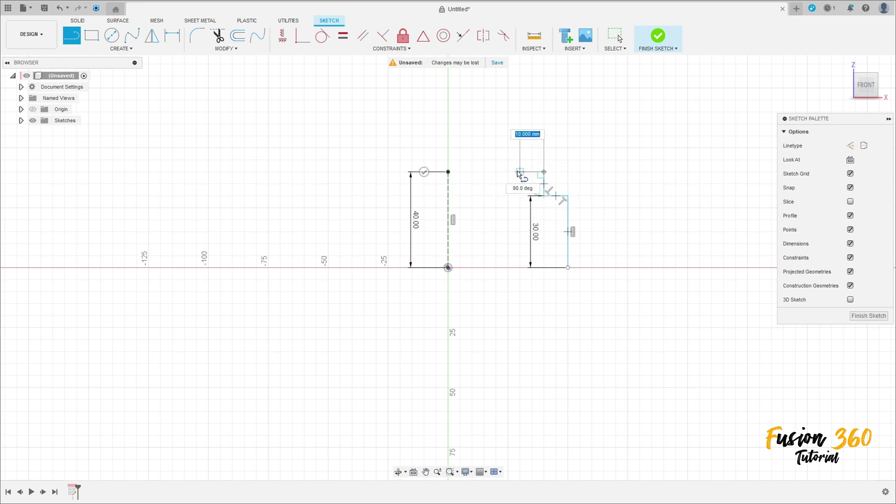
Draw the remaining stepped segments and close the profile at its start point.
click(513, 172)
click(512, 208)
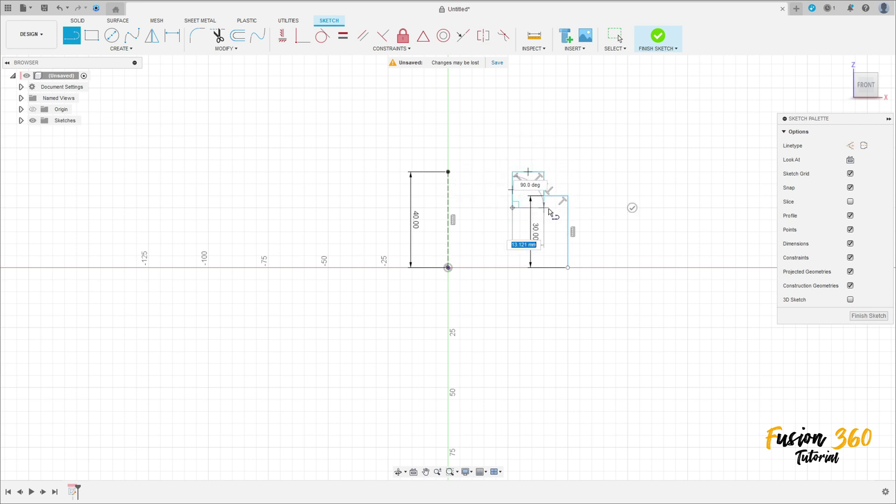
click(551, 208)
click(550, 215)
click(537, 216)
click(537, 268)
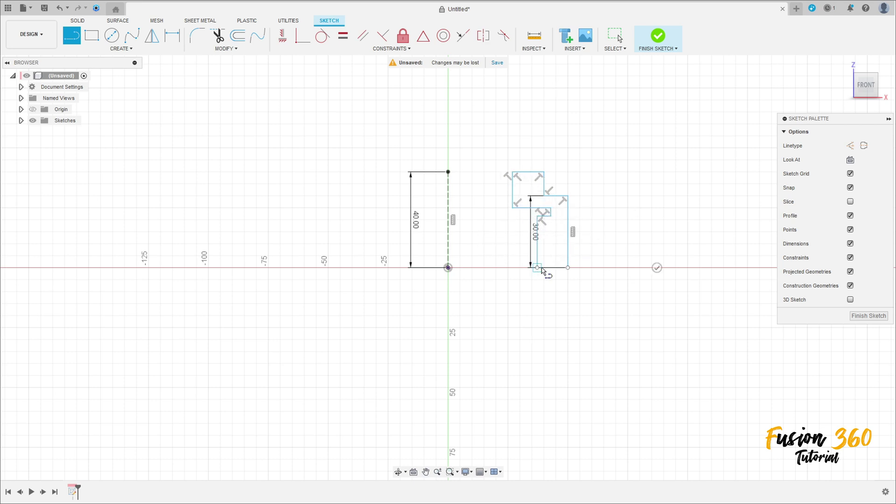
click(568, 268)
scroll(570, 277, up, 2)
key(Escape)
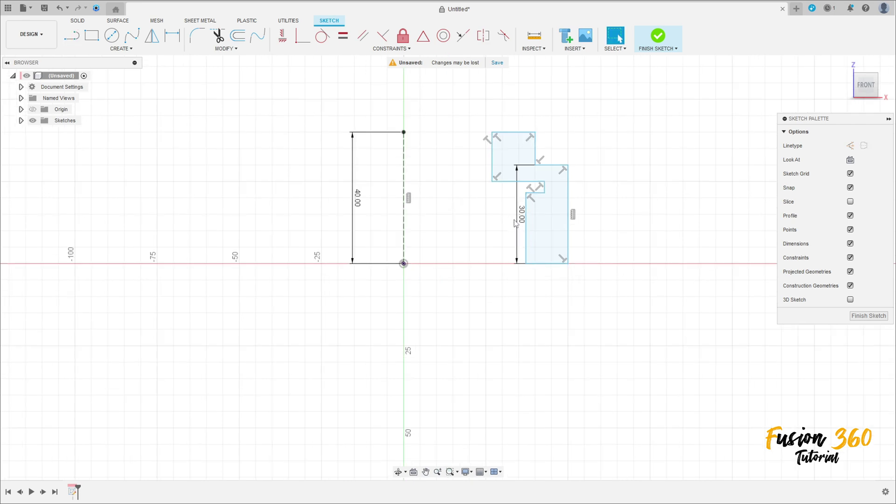
Dimension the outer edge 22.50 from the origin and the inner edge 15.00 from the centre line.
drag(522, 215, 677, 211)
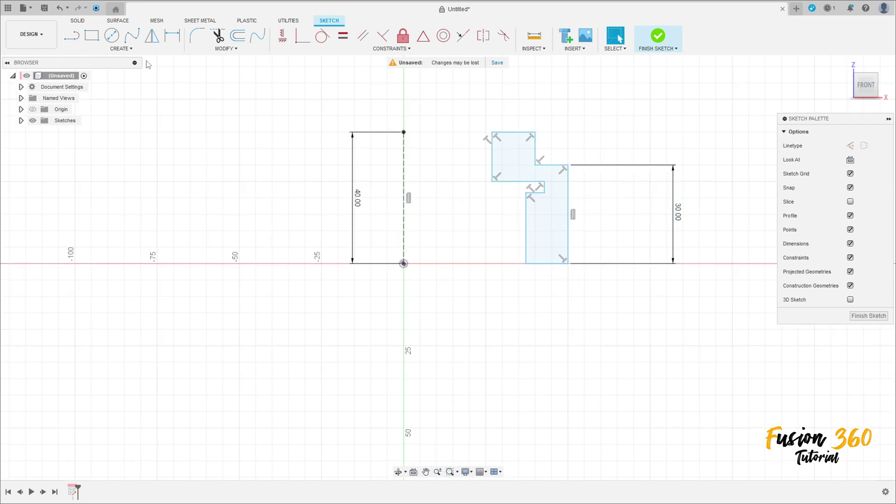
click(172, 35)
click(569, 258)
click(403, 264)
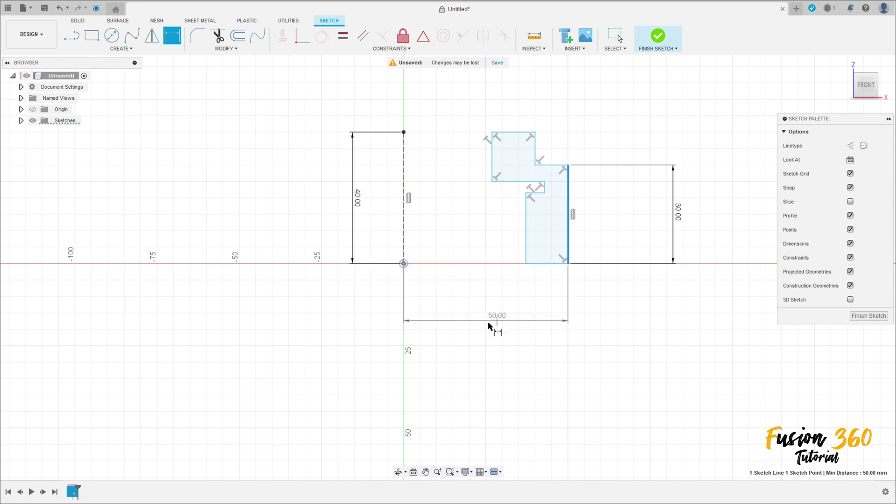
click(477, 322)
text(22)
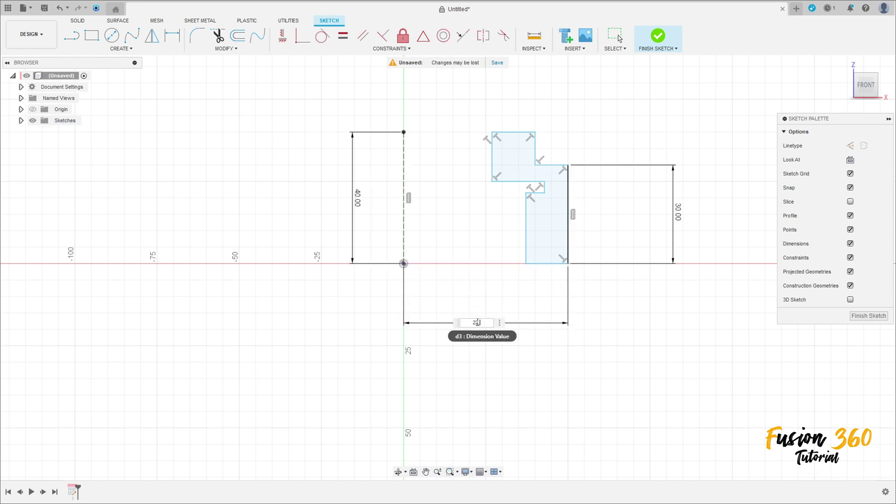
text(.5)
key(Return)
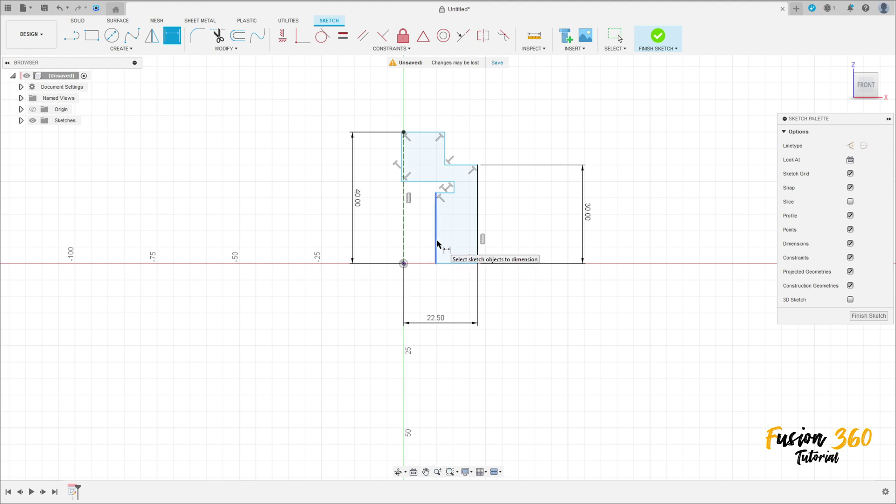
click(436, 244)
click(405, 245)
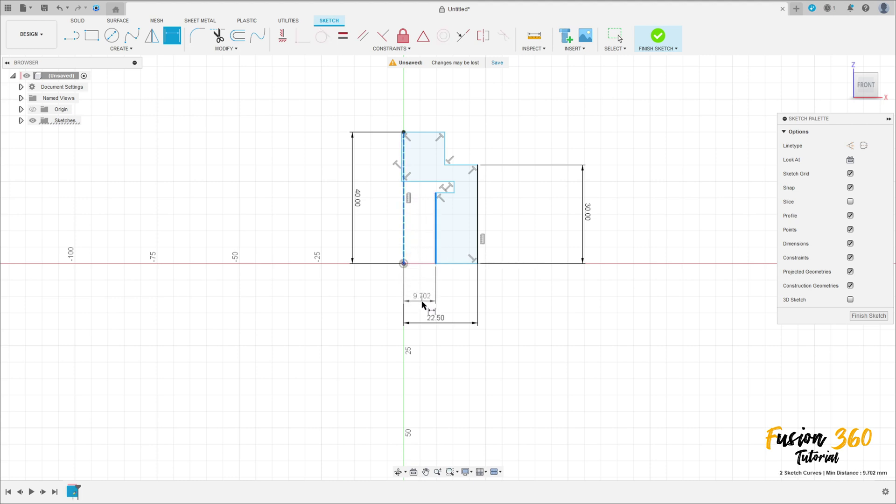
click(421, 306)
text(1)
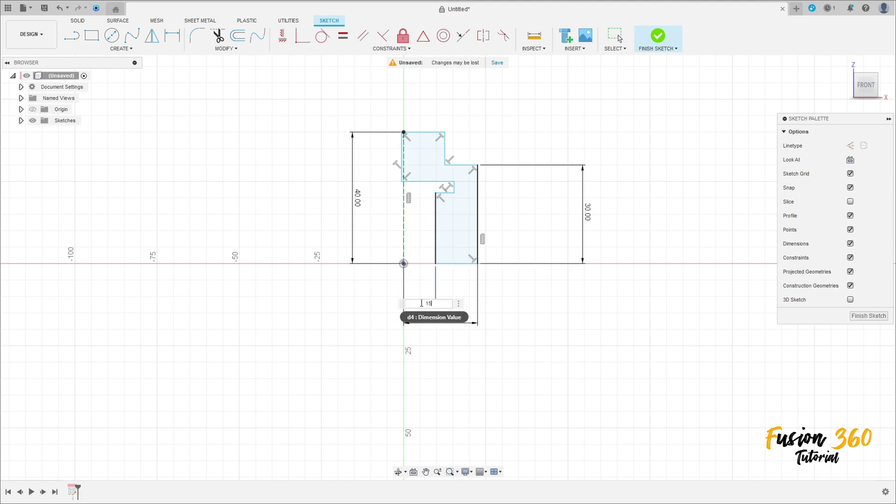
text(5)
key(Return)
Dimension the notch as 2.00 wide and 3.00 high.
scroll(438, 219, up, 5)
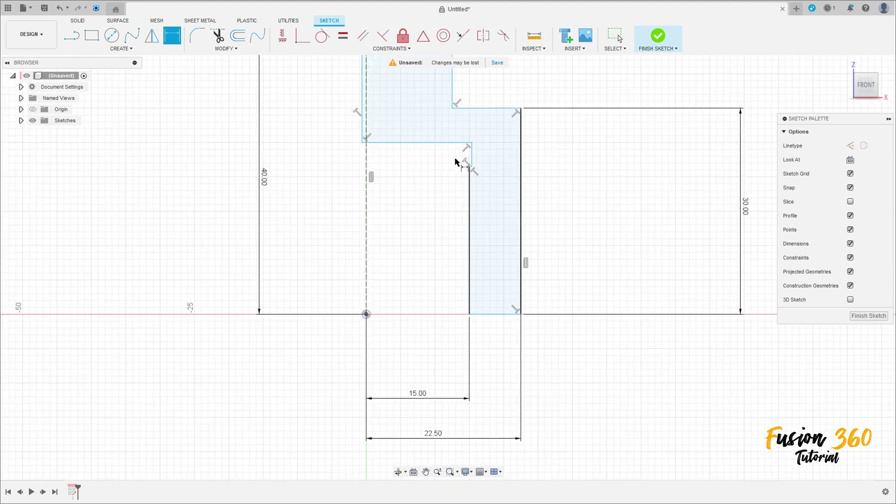
scroll(470, 163, up, 3)
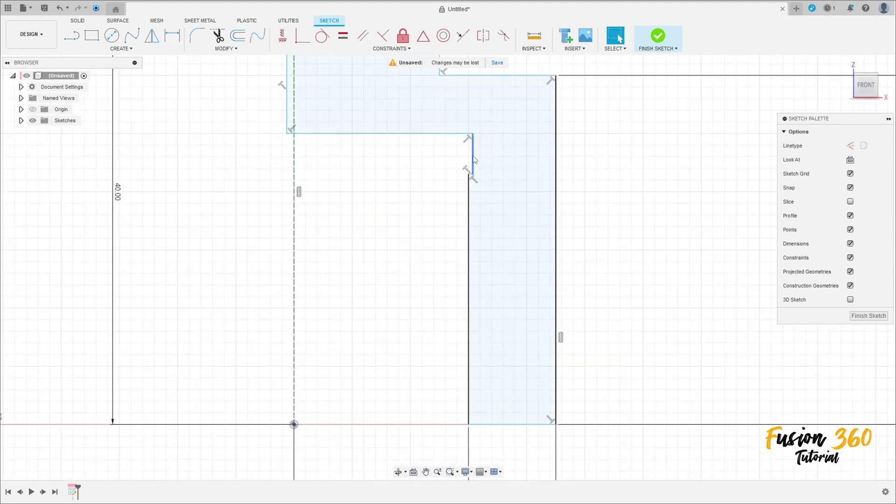
drag(473, 158, 504, 156)
click(505, 159)
click(469, 220)
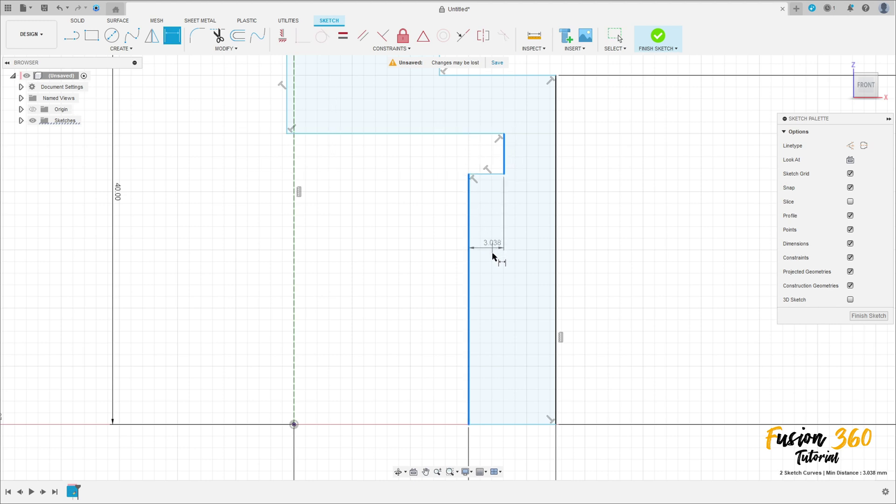
click(495, 253)
key(Return)
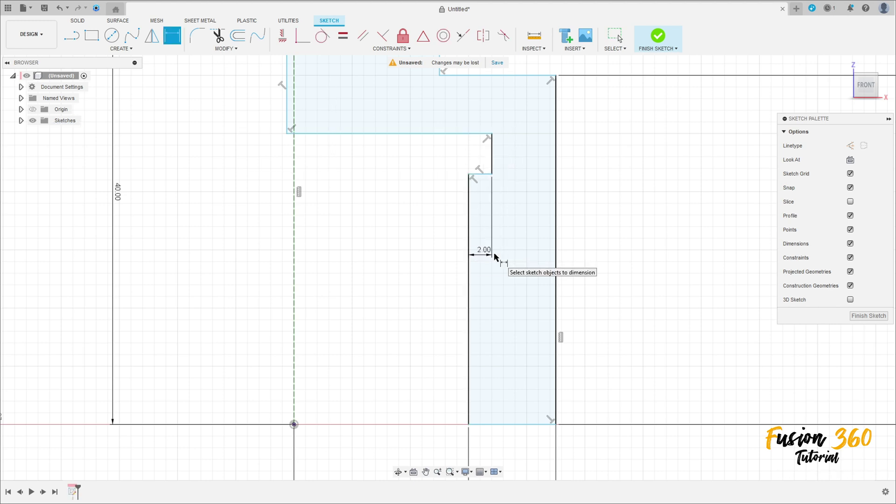
click(493, 150)
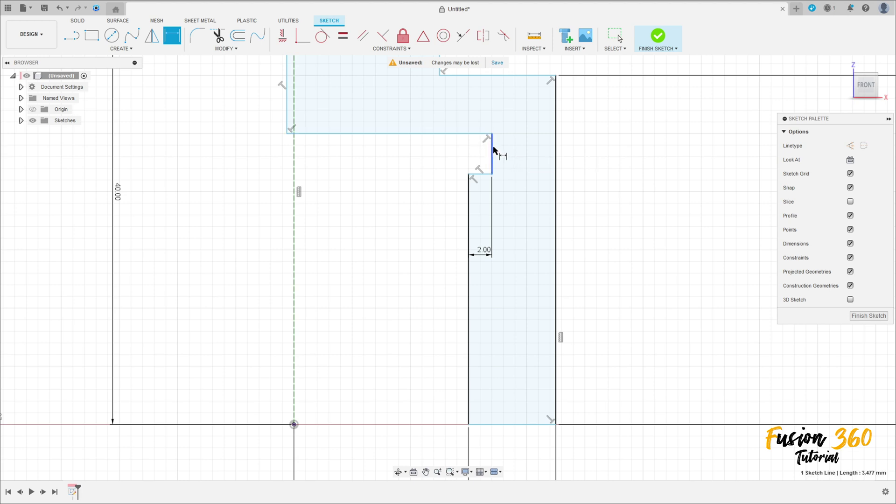
click(537, 163)
text(3)
key(Return)
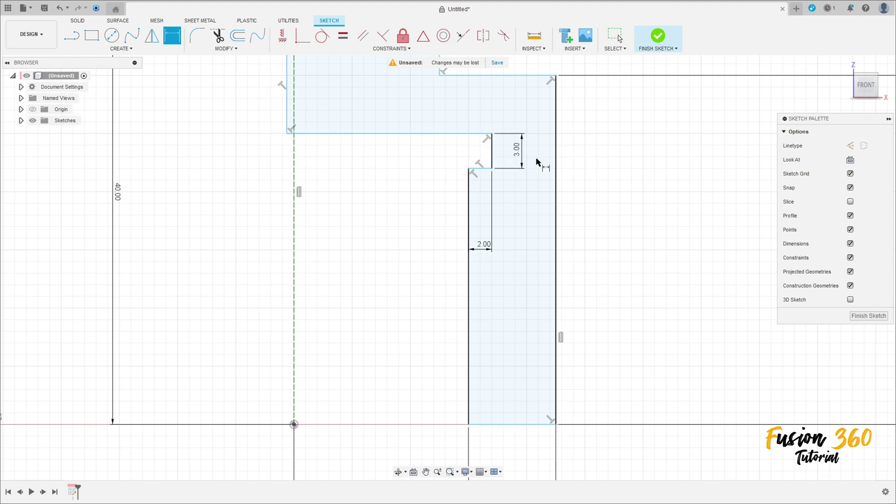
scroll(477, 192, down, 5)
key(Escape)
drag(386, 128, 481, 120)
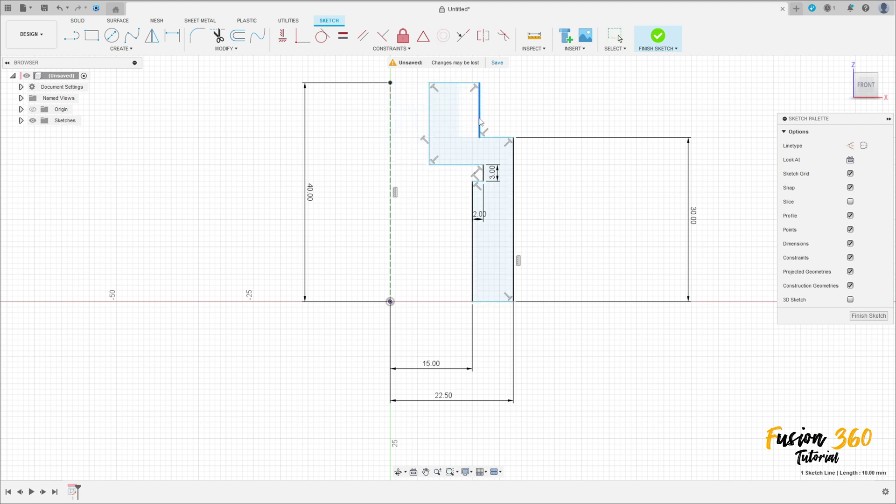
Place the upper block's right edge 17.50 and left edge 10.00 from the centre line.
key(d)
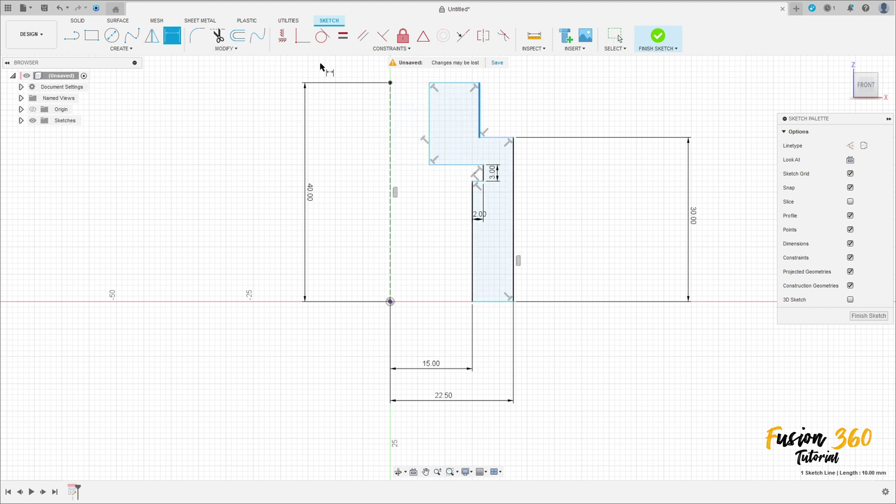
click(480, 114)
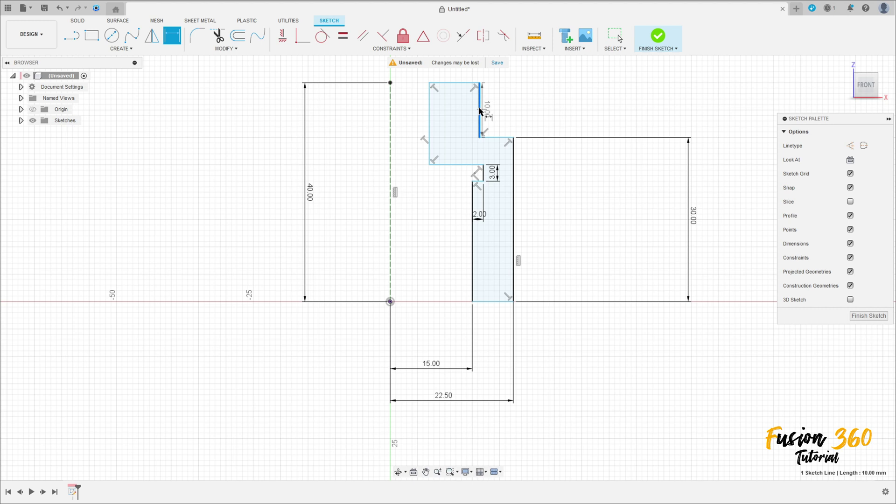
click(390, 110)
scroll(430, 90, down, 2)
middle_drag(428, 76, 427, 111)
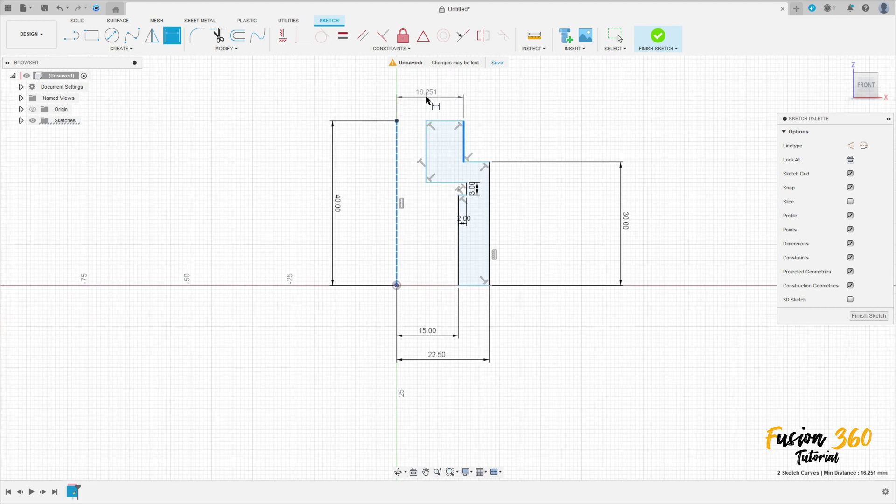
click(426, 98)
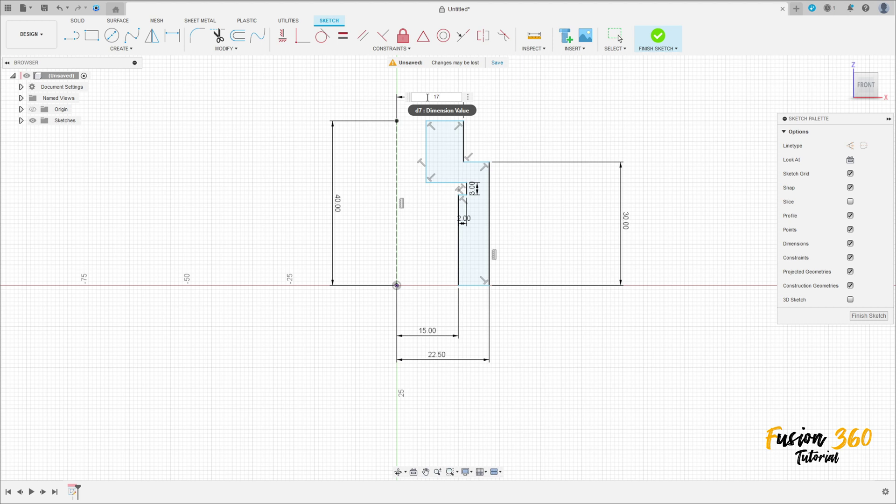
text(17,5)
key(Return)
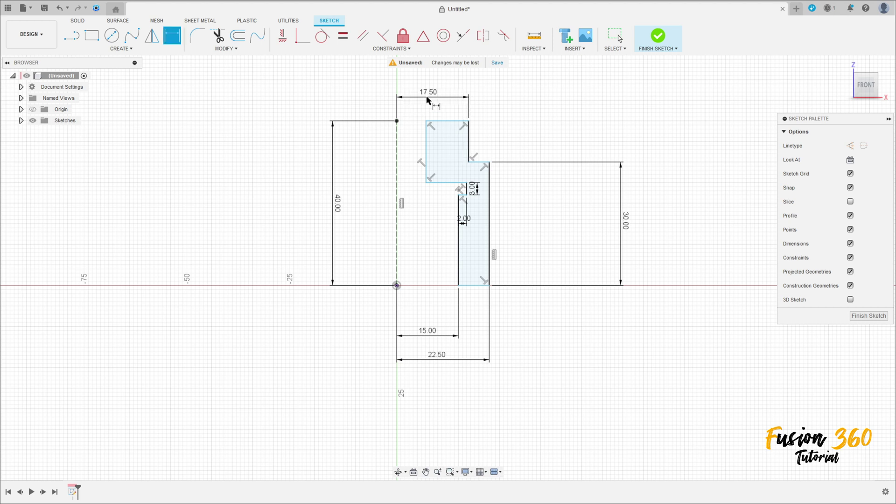
click(425, 159)
click(397, 150)
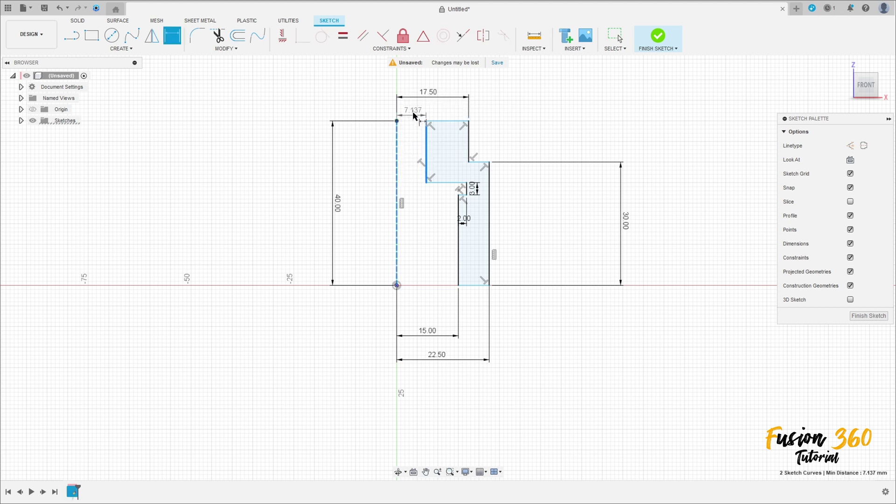
click(414, 112)
text(10)
key(Return)
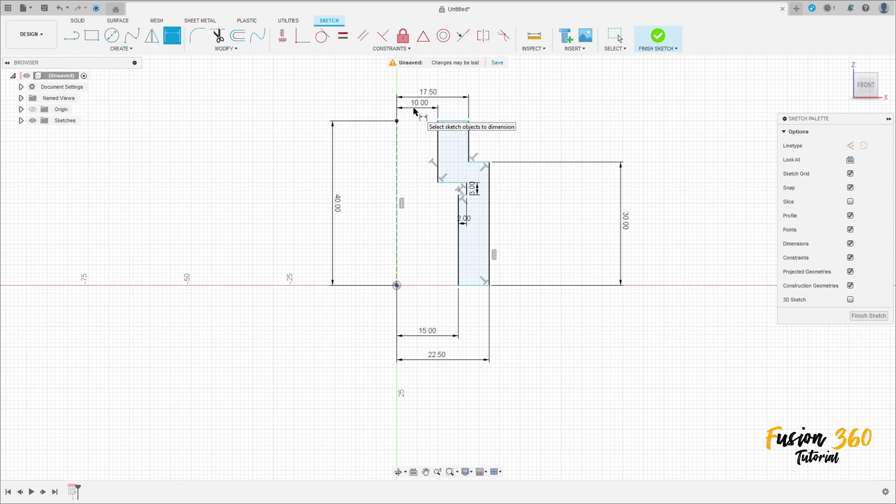
key(Escape)
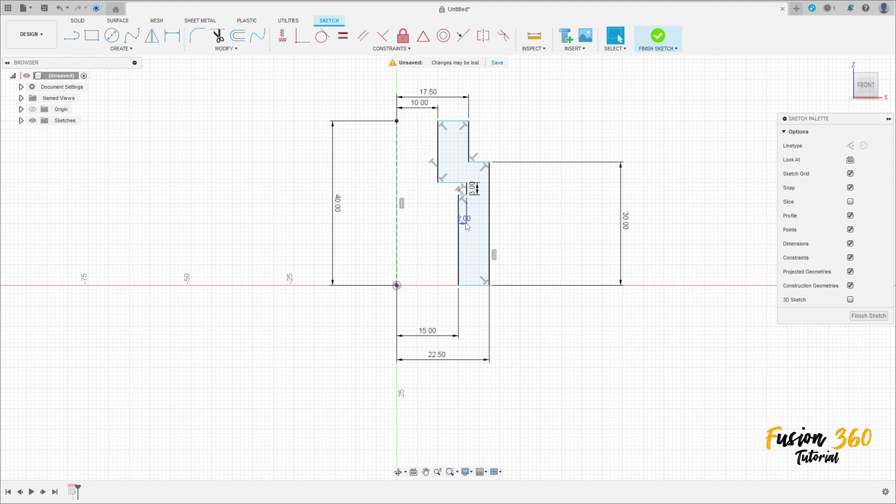
Move the 2.00 and 3.00 dimension labels clear of the profile.
drag(465, 228, 475, 224)
drag(478, 188, 520, 190)
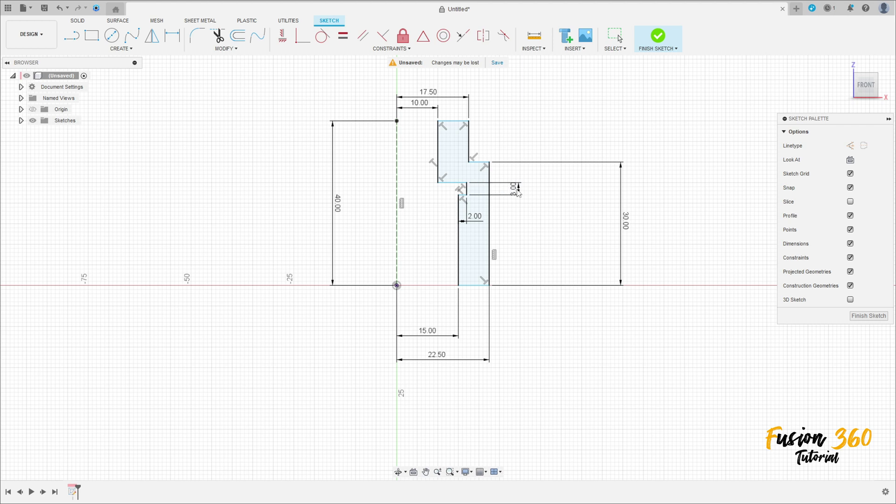
key(Escape)
Dimension the lower step 25 mm above the profile's bottom edge.
key(d)
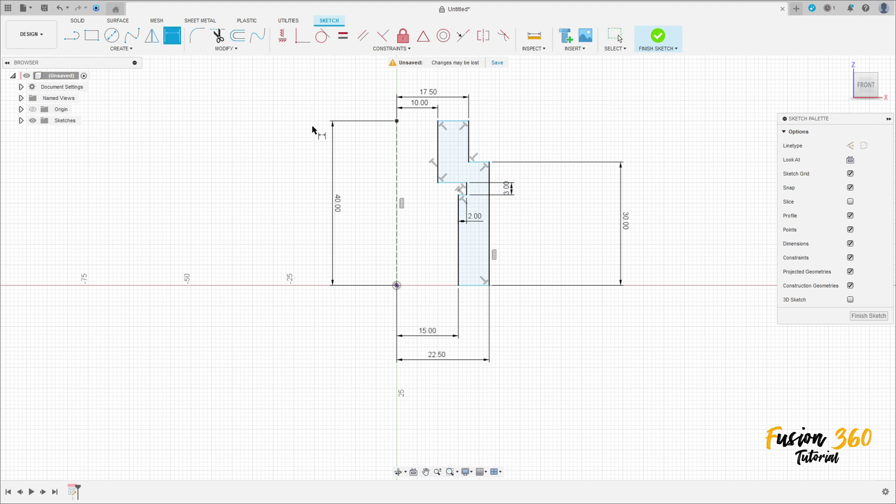
click(452, 182)
click(485, 285)
click(568, 237)
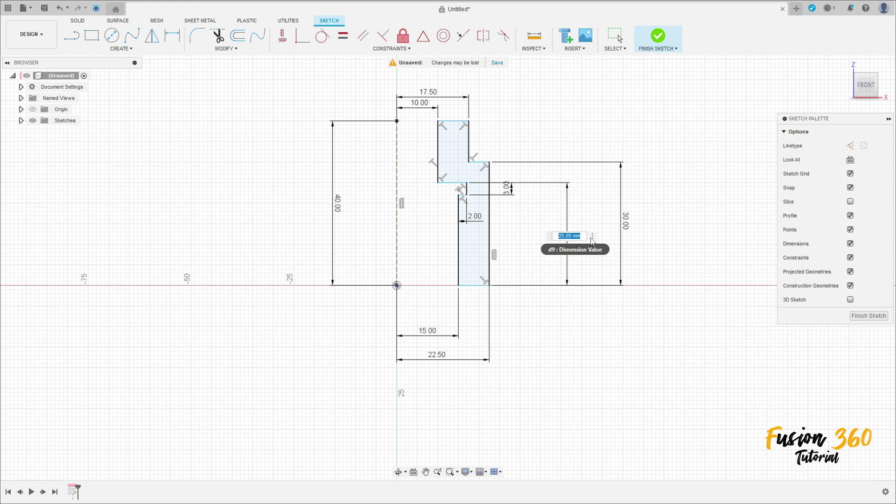
text(25)
key(Return)
key(Escape)
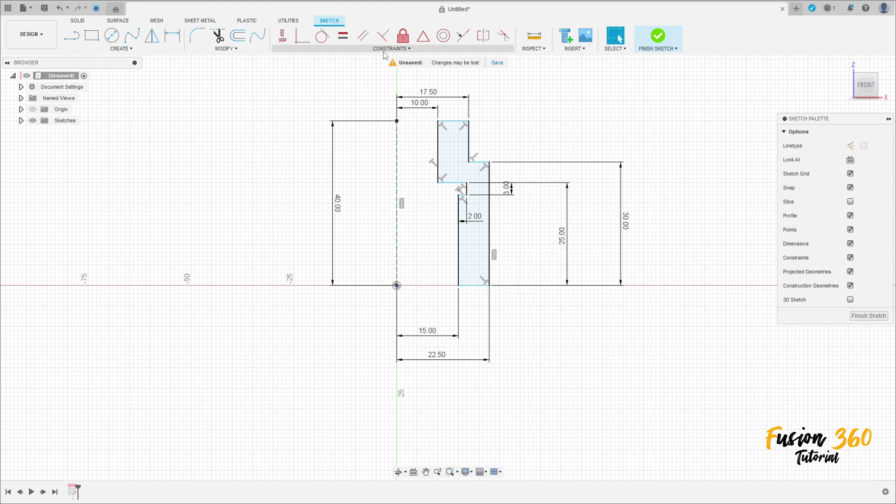
Add horizontal constraints: bottom-right corner to origin, axis top point to top-left corner.
click(282, 39)
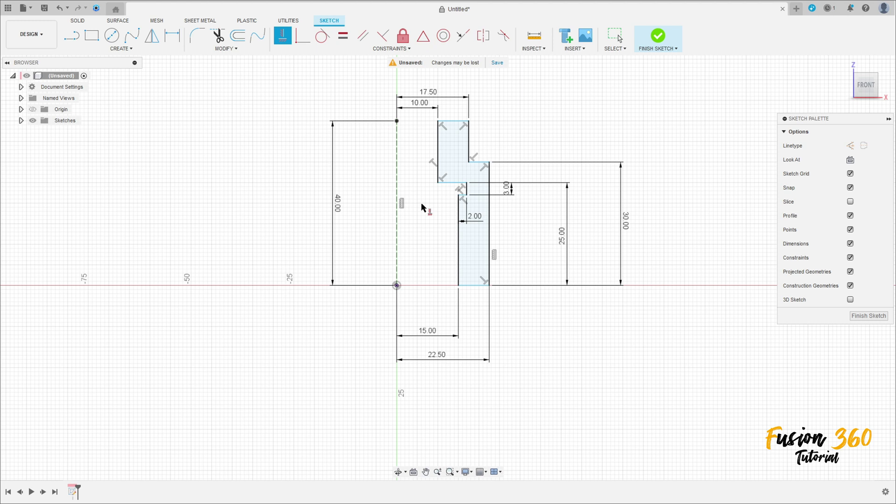
click(489, 286)
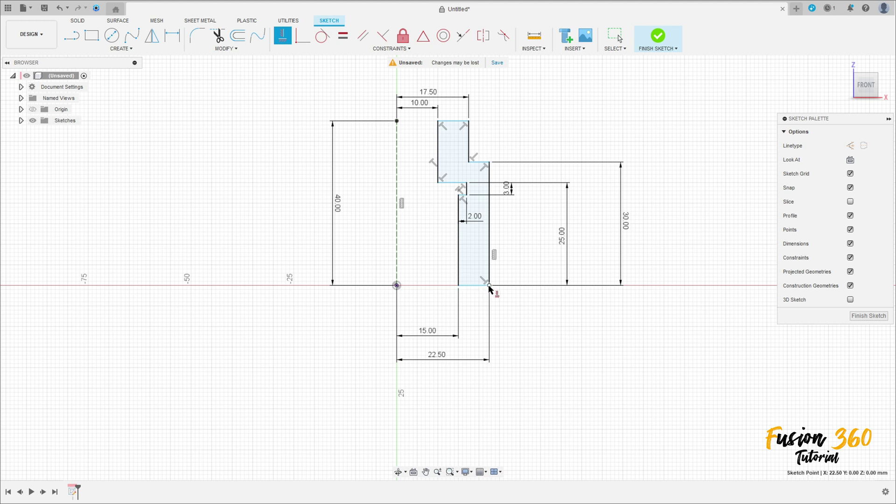
click(396, 286)
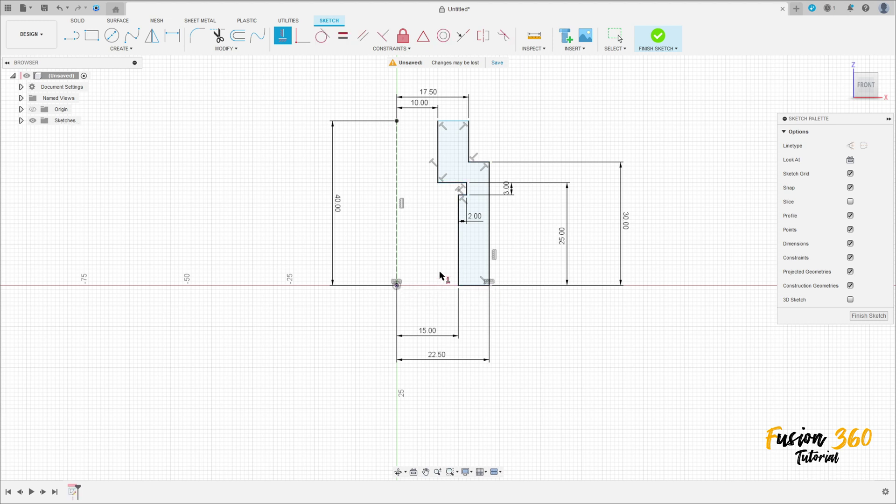
click(438, 121)
click(397, 122)
key(Escape)
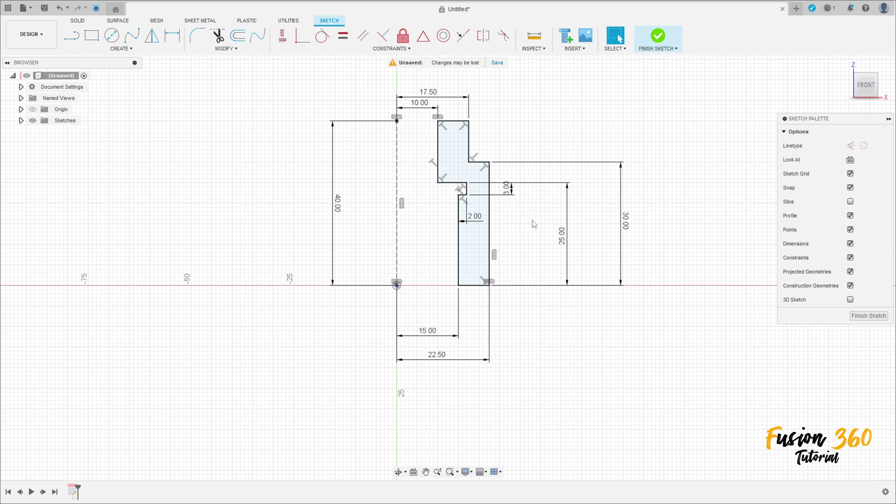
click(226, 49)
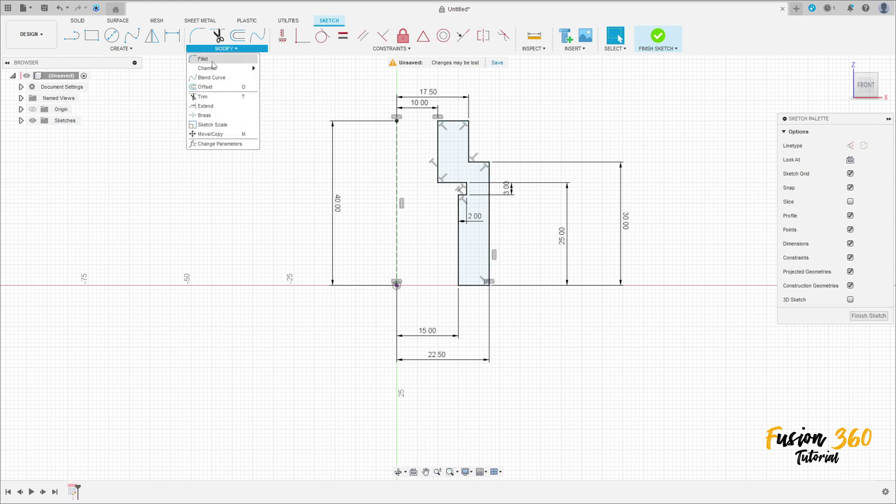
Apply a 2 mm equal-distance chamfer to the profile's bottom-left corner.
mouse_move(253, 70)
click(294, 68)
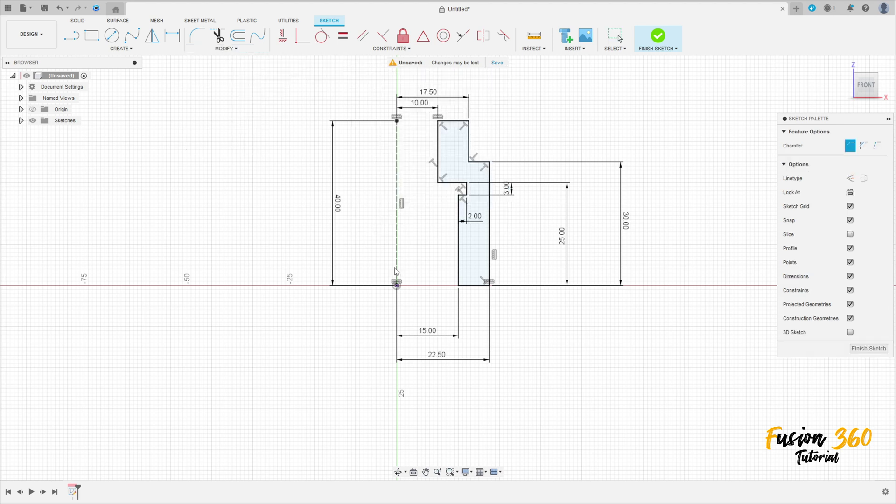
scroll(434, 282, up, 3)
click(472, 288)
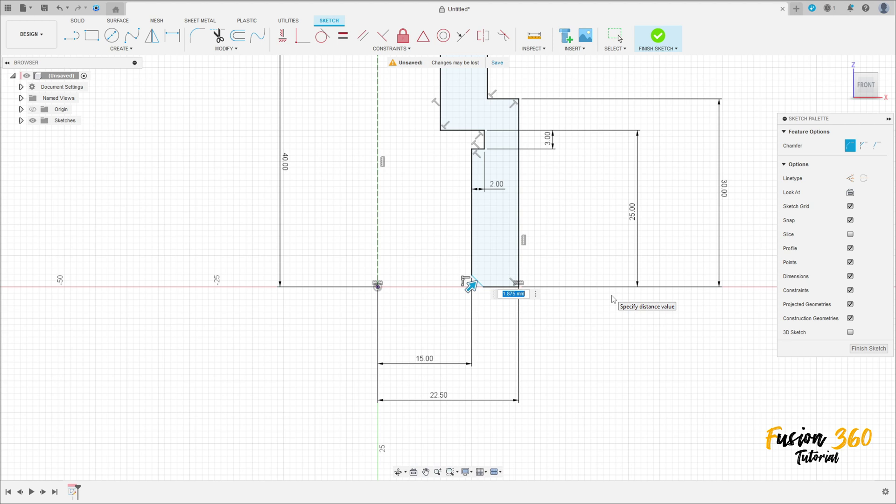
text(2)
key(Return)
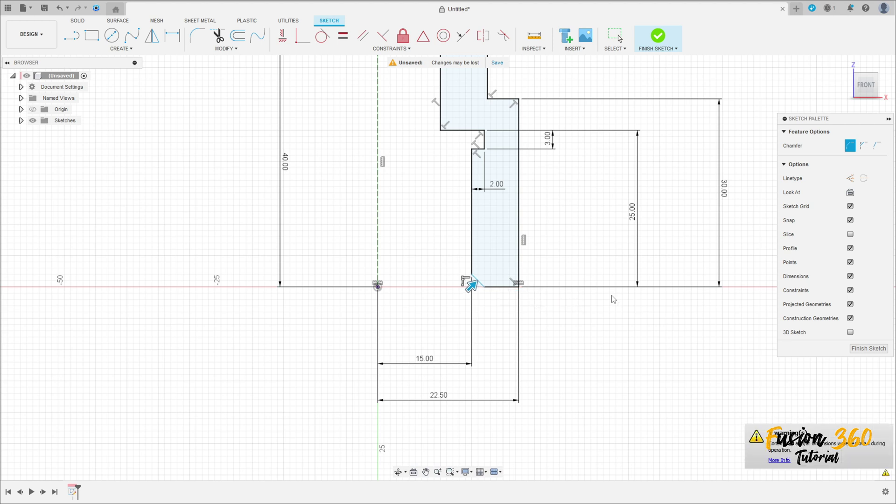
Fillet the step's outer and inner corners with 2 mm radii.
scroll(490, 133, down, 3)
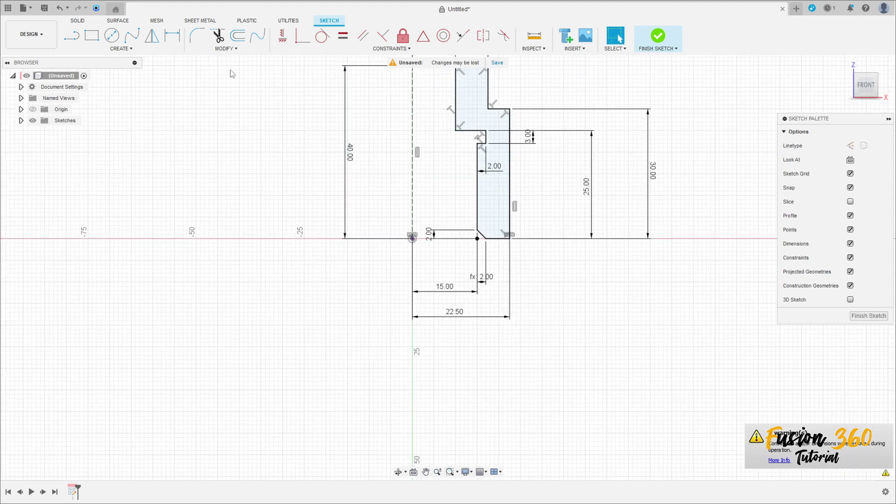
click(198, 35)
scroll(519, 75, up, 3)
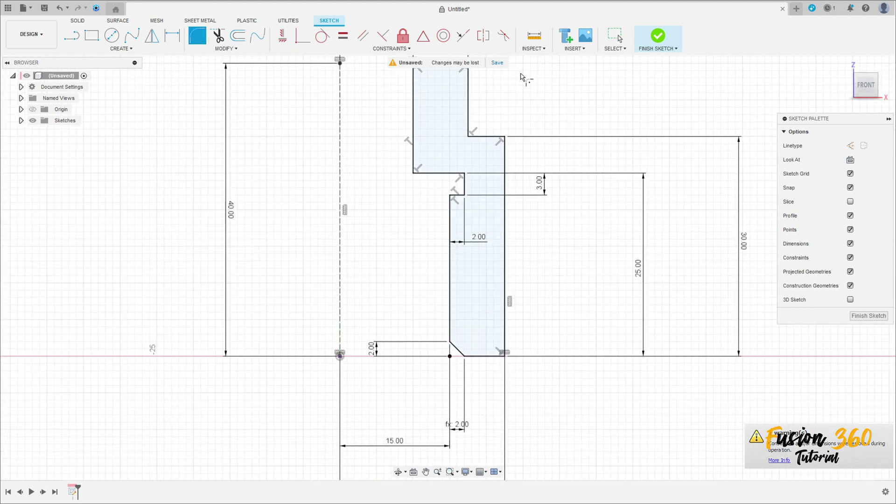
click(503, 144)
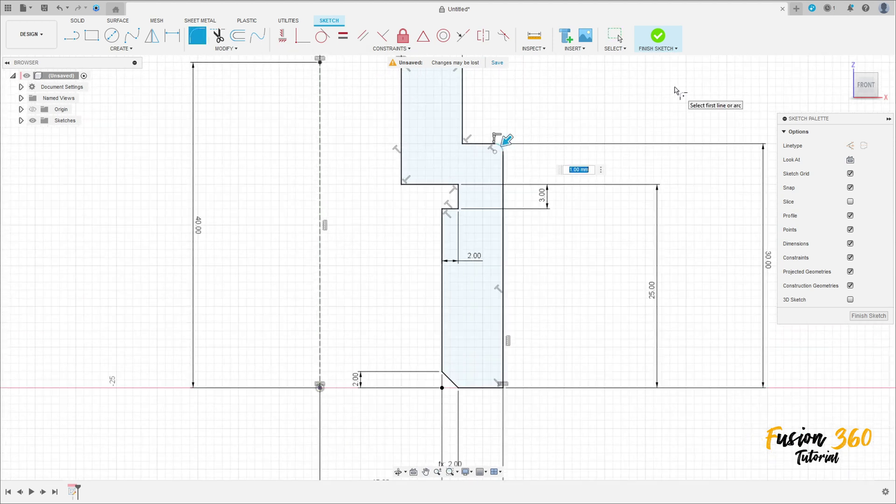
text(2)
key(Return)
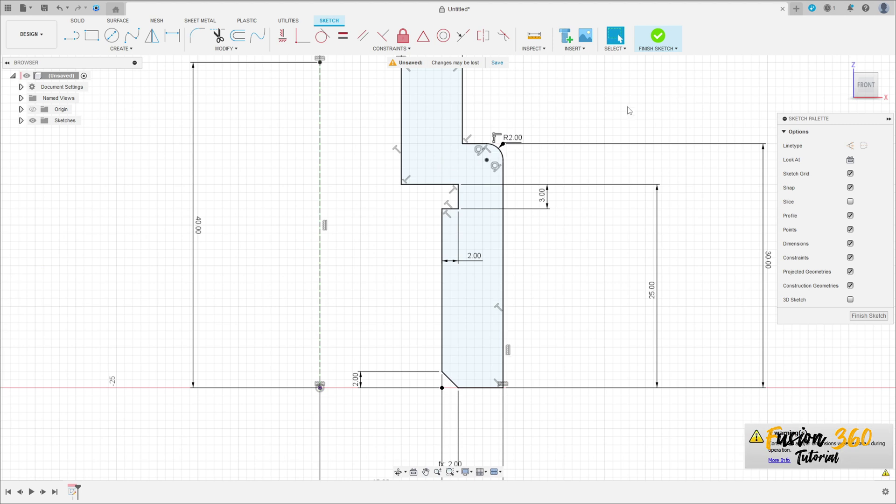
key(Return)
click(461, 145)
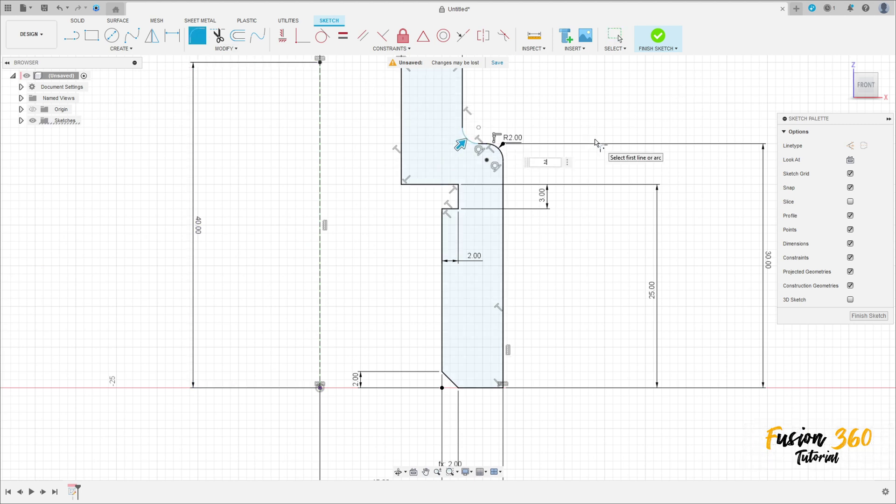
key(Return)
Move the two R2.00 labels clear of the profile and finish the sketch.
scroll(516, 162, down, 2)
drag(523, 144, 551, 120)
drag(469, 143, 530, 104)
scroll(531, 103, down, 3)
middle_drag(527, 107, 537, 151)
click(658, 37)
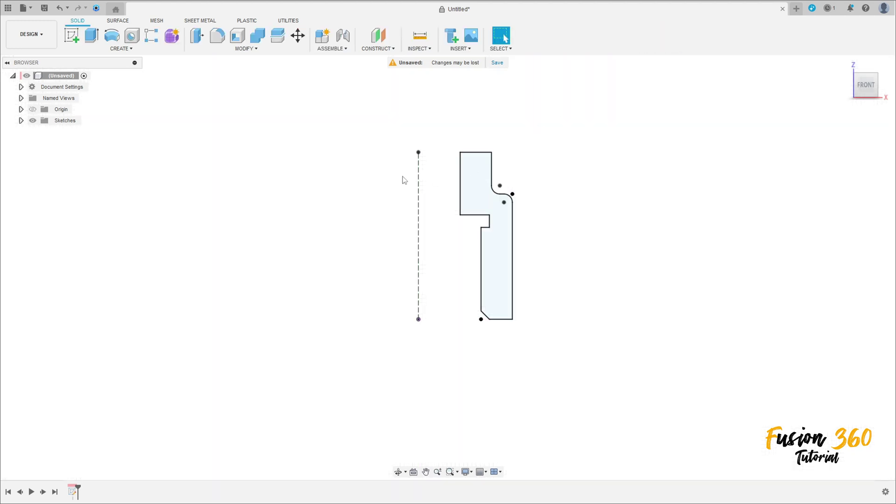
Revolve the profile 360° about the dashed construction line into a solid body.
click(112, 36)
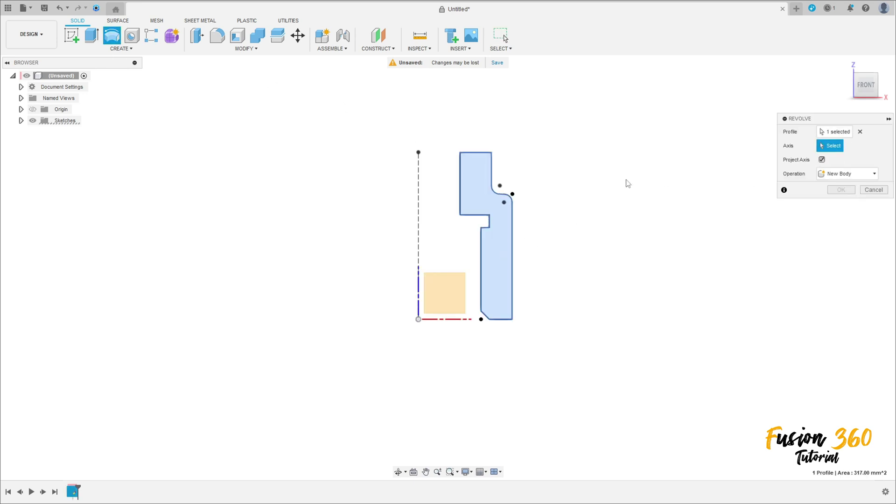
click(419, 202)
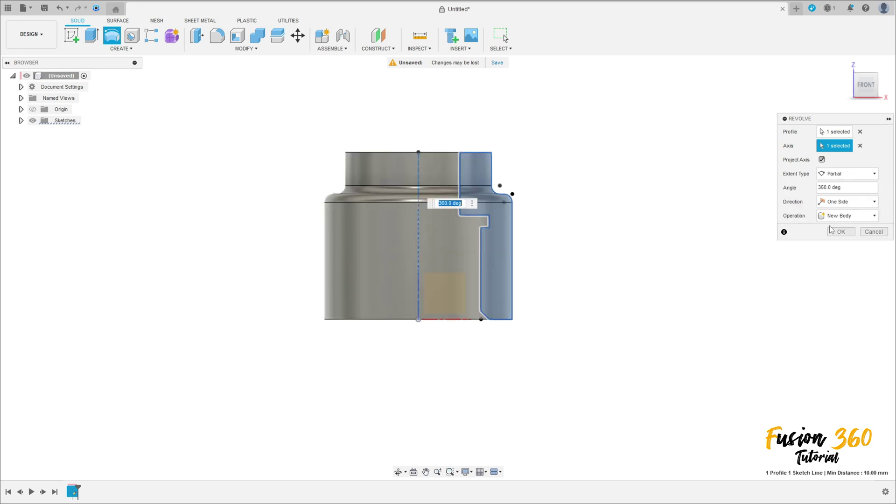
click(842, 232)
shift+middle_drag(632, 258, 626, 275)
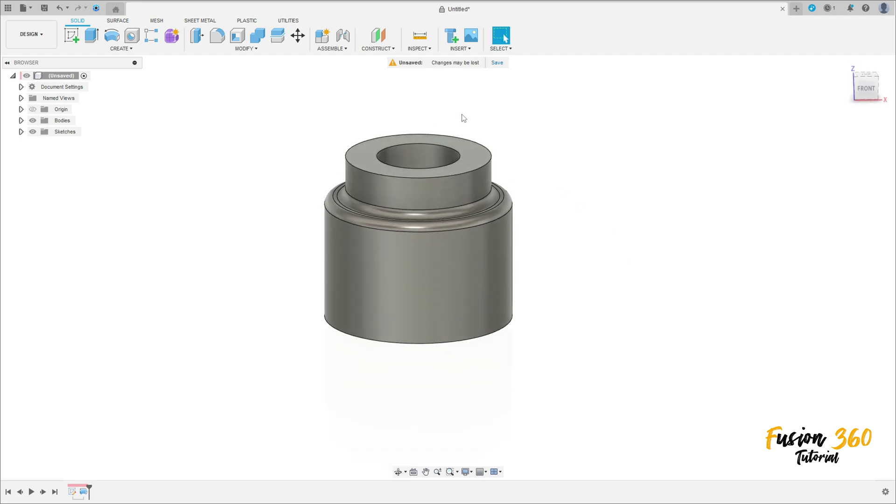
Add a flipped Section Analysis on the XZ plane, then hide it.
click(428, 49)
click(440, 143)
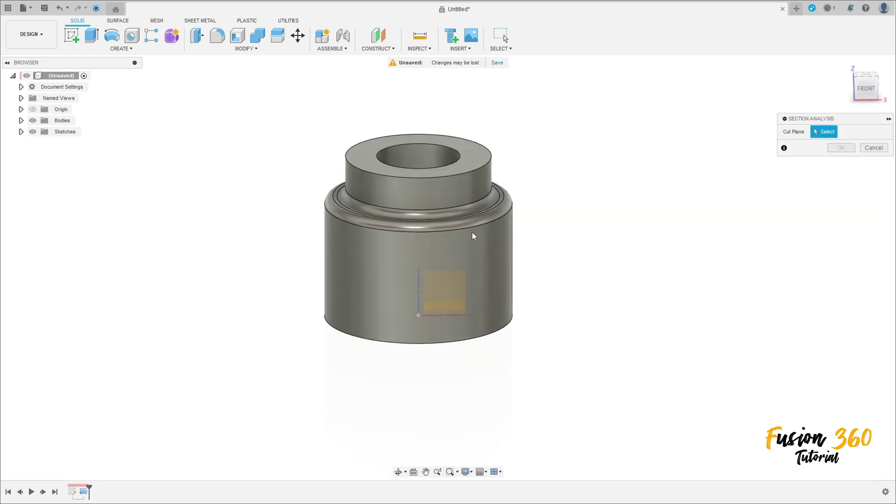
click(457, 269)
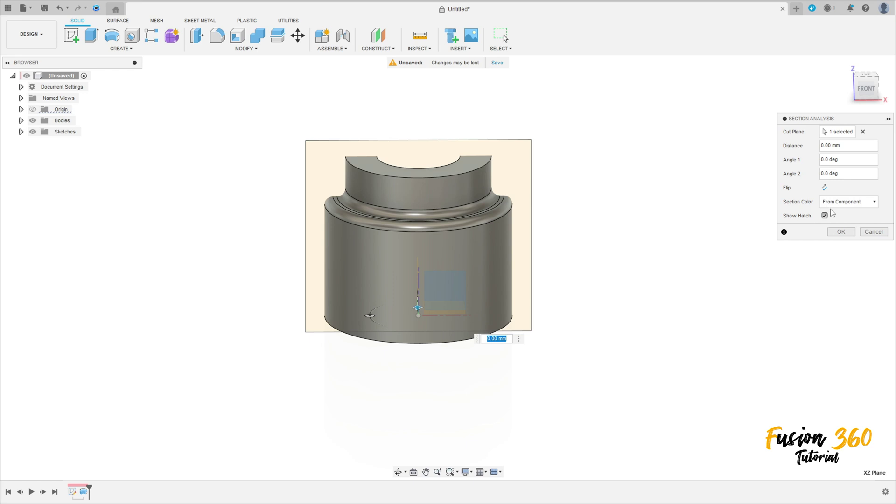
click(825, 188)
click(842, 232)
mouse_move(586, 192)
shift+middle_down()
mouse_move(572, 184)
mouse_move(623, 168)
mouse_move(570, 174)
mouse_move(585, 186)
shift+middle_up()
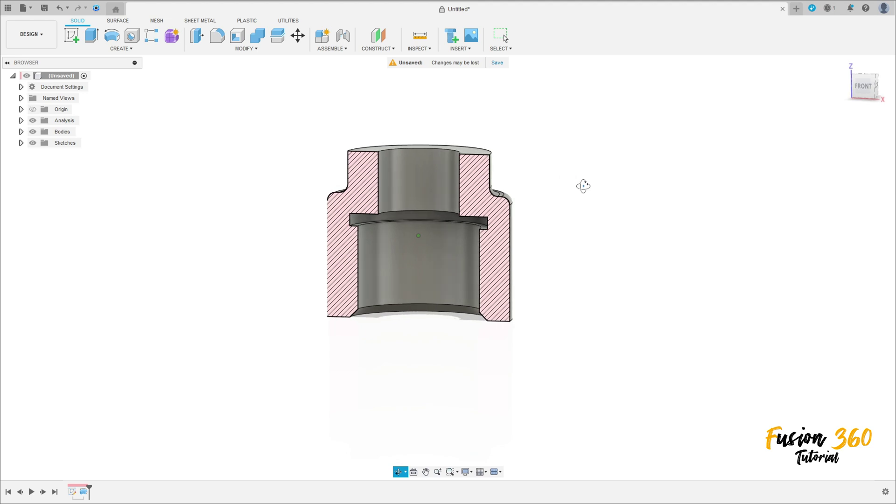
click(33, 121)
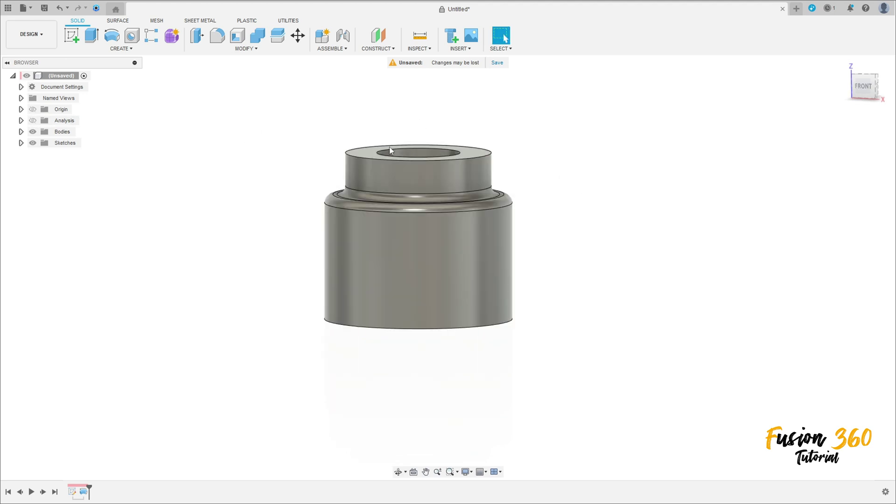
Return to the home view, open a new XZ-plane sketch and hide Body1.
click(845, 64)
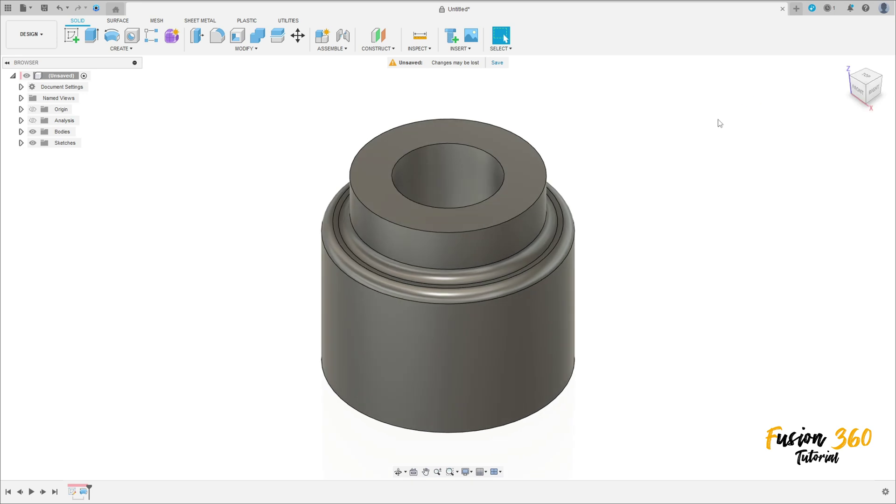
click(21, 132)
click(70, 143)
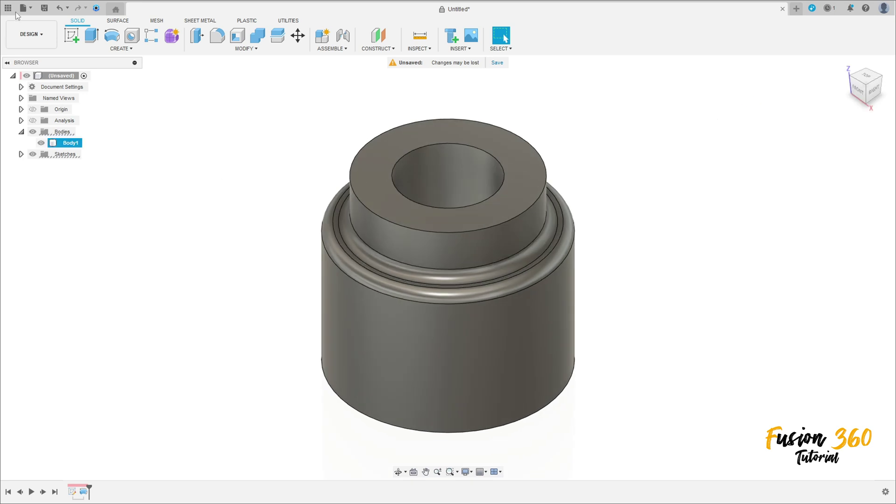
click(71, 35)
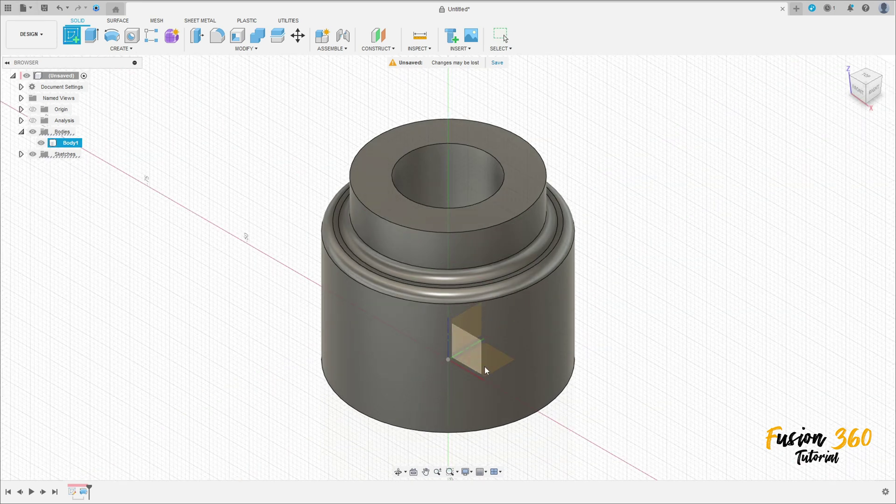
click(471, 354)
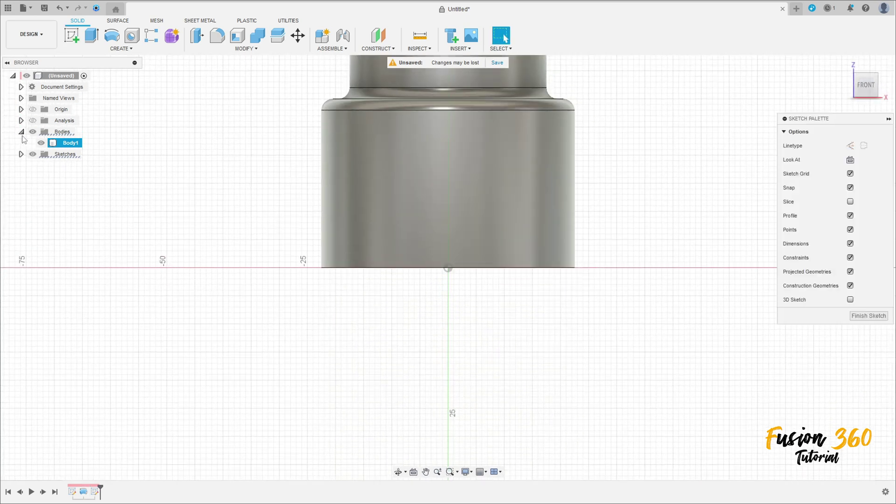
click(21, 132)
scroll(349, 184, down, 3)
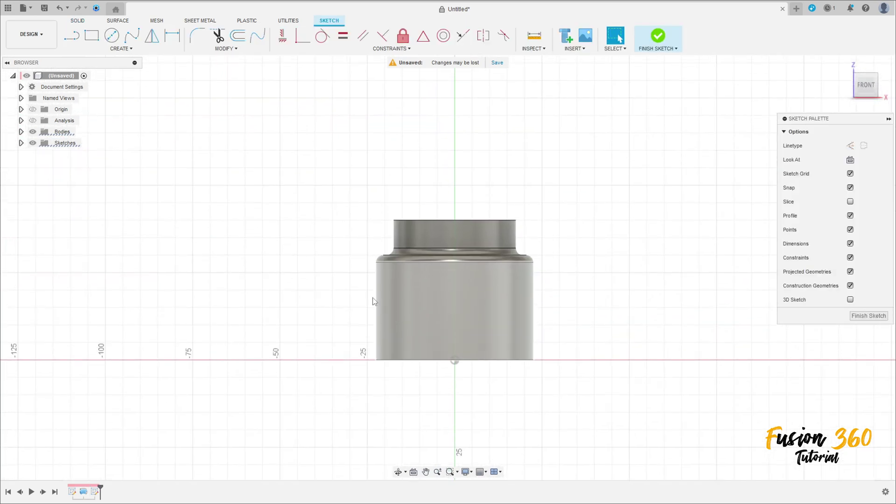
click(21, 132)
click(41, 143)
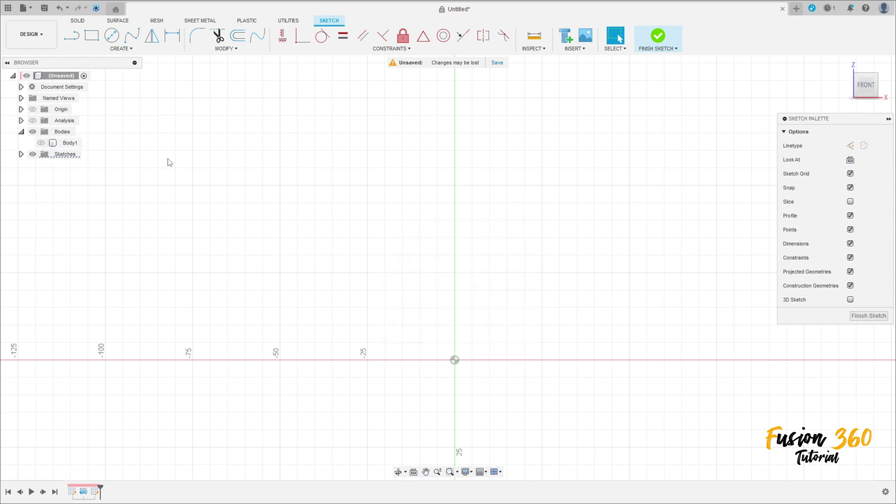
Draw an 8 × 45 mm center rectangle above-left of the origin.
click(92, 36)
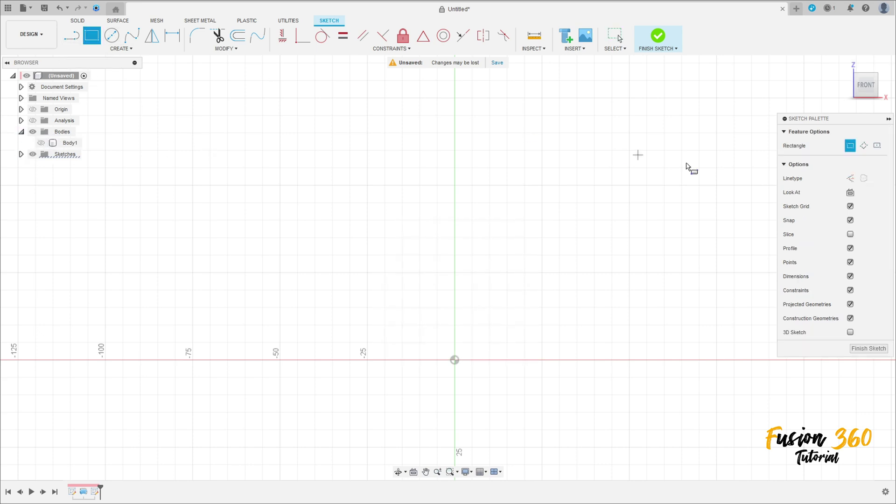
click(878, 146)
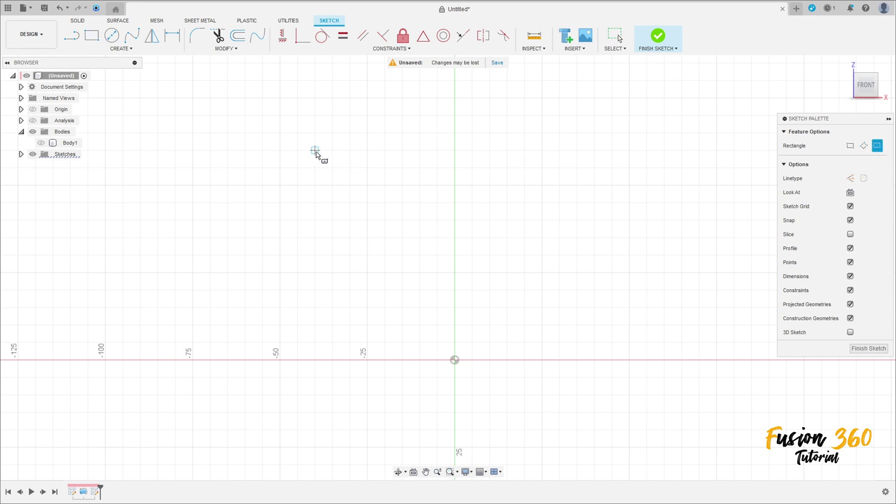
click(332, 150)
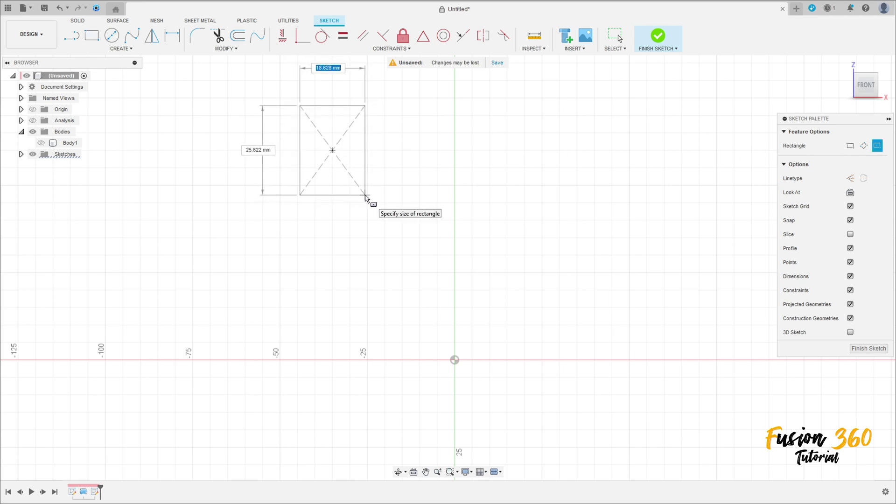
text(8)
key(Tab)
text(45)
key(Return)
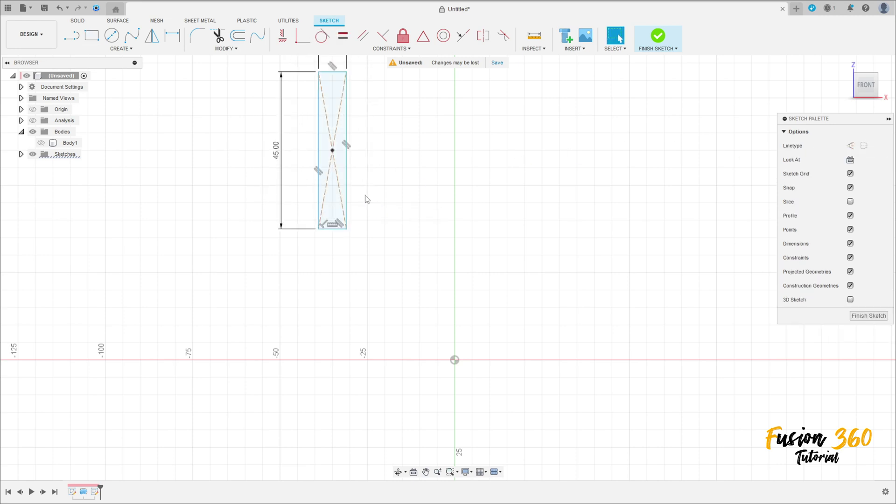
scroll(366, 198, down, 1)
middle_drag(366, 198, 420, 260)
scroll(421, 260, up, 2)
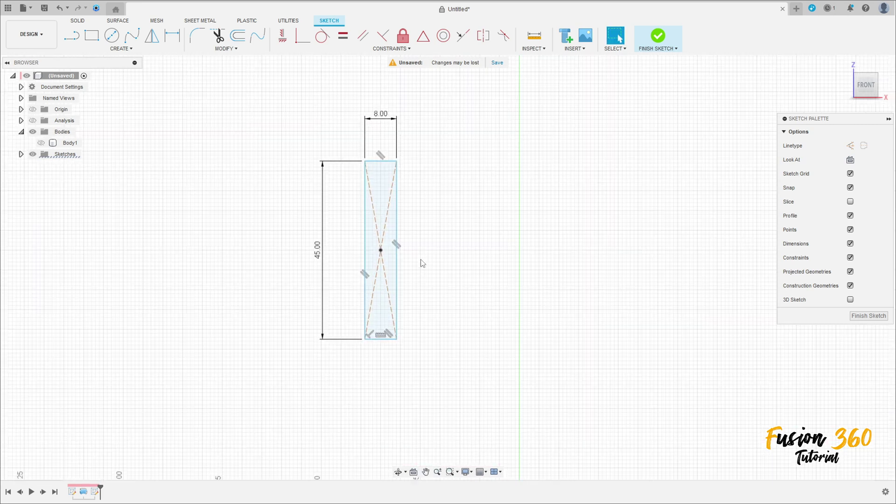
Draw a 2 mm wide notch outline along the rectangle's left edge.
click(71, 35)
scroll(294, 170, up, 2)
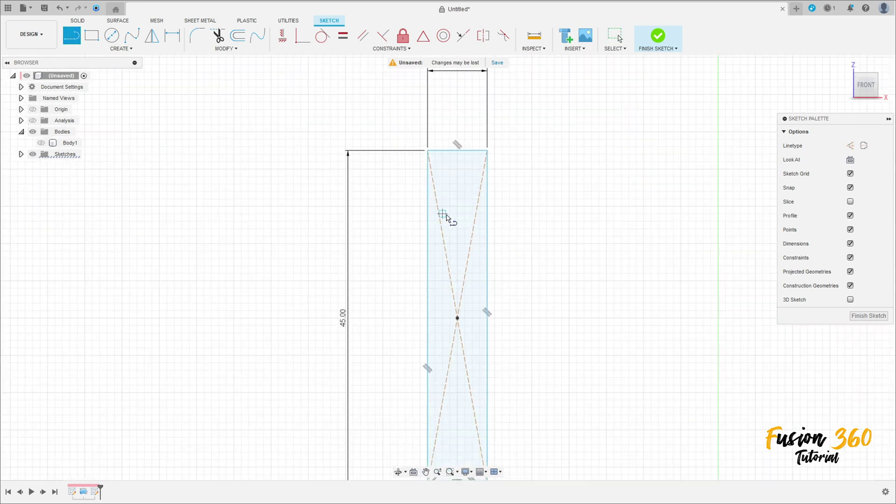
click(428, 258)
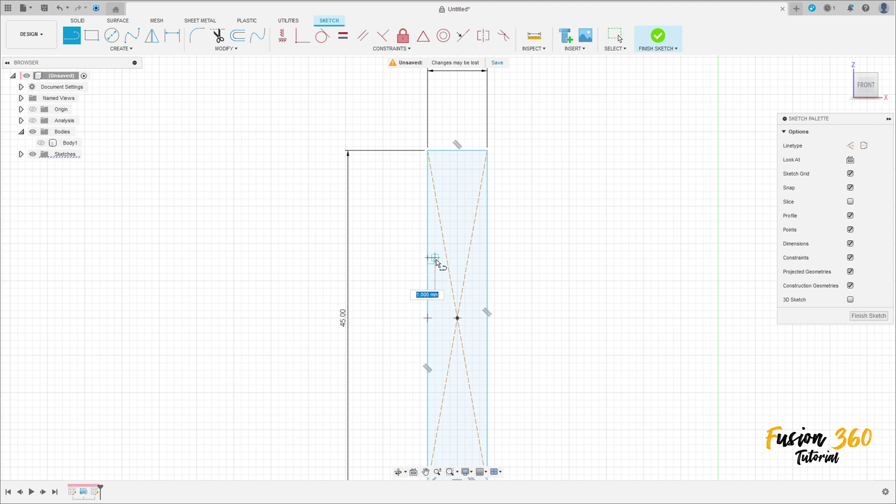
key(Return)
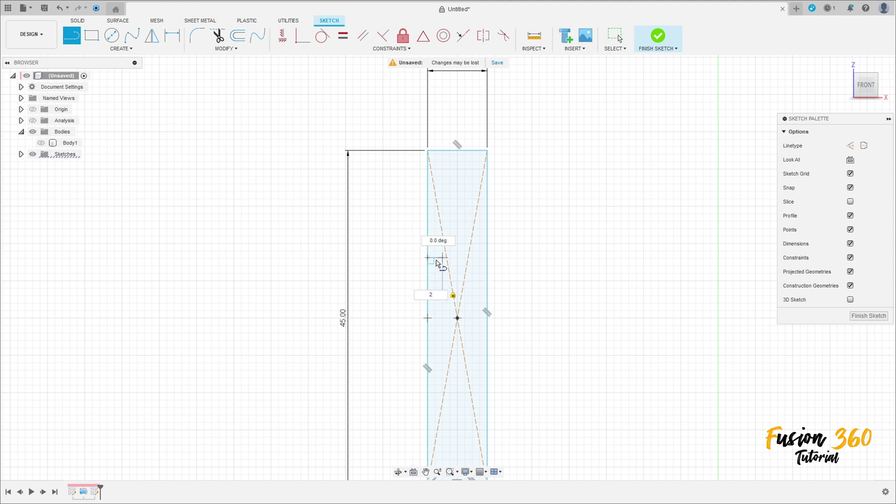
click(443, 355)
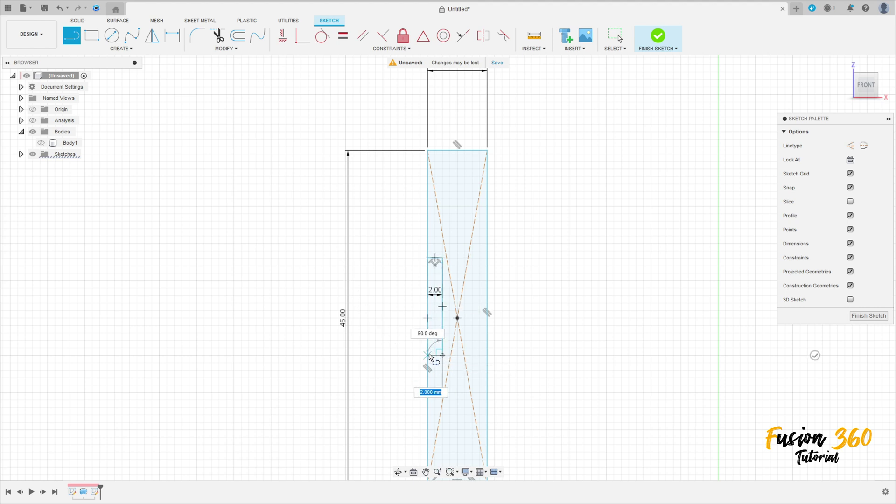
click(428, 356)
scroll(479, 354, up, 3)
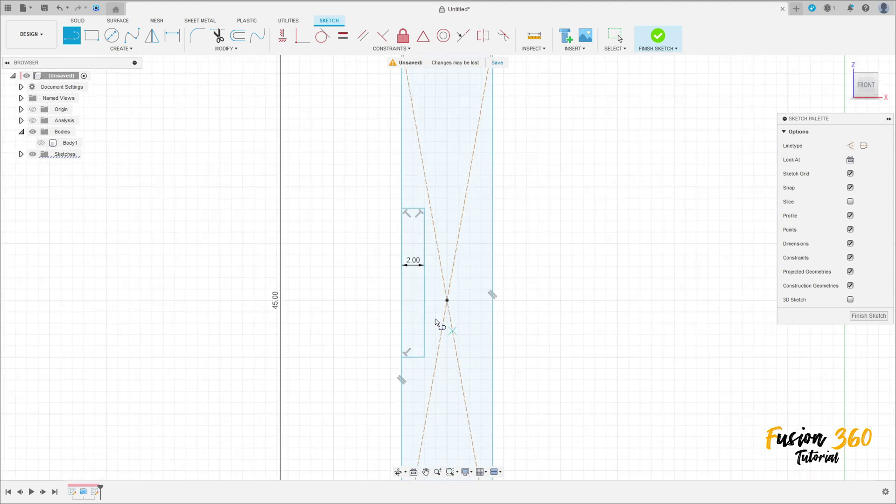
Dimension the notch top 10 mm above the centre and its length to 20 mm.
click(172, 38)
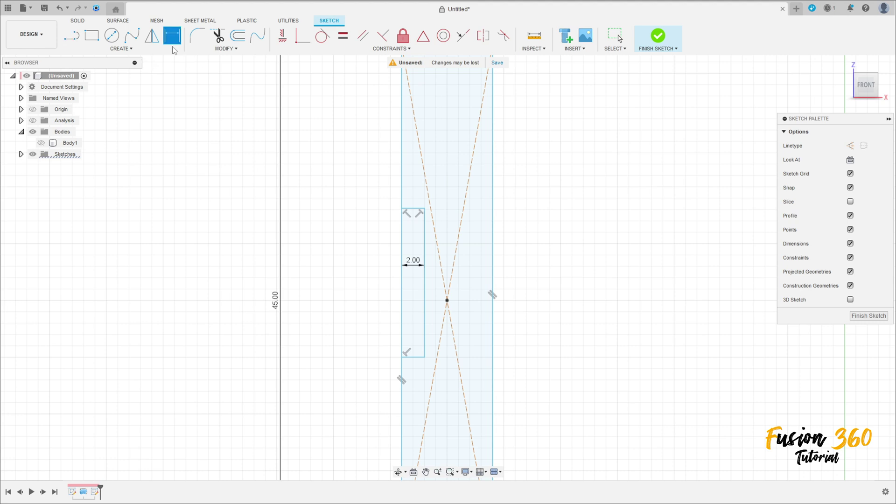
click(415, 210)
click(447, 300)
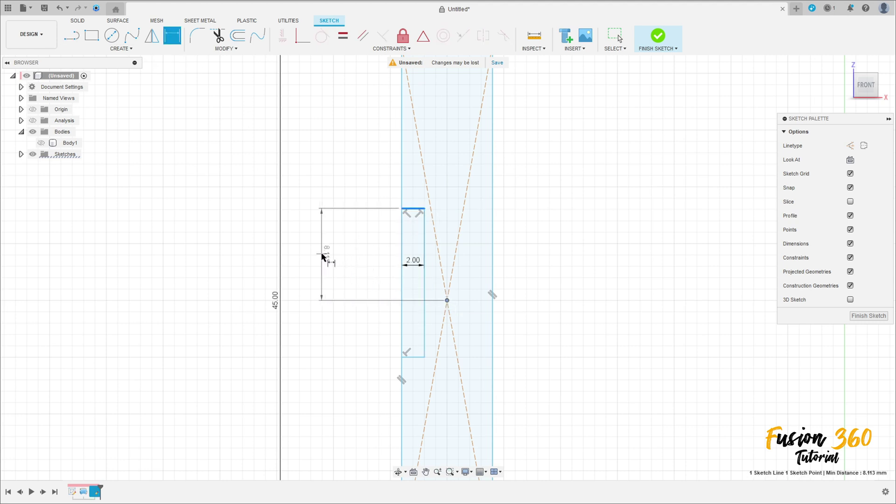
click(326, 254)
text(10)
key(Return)
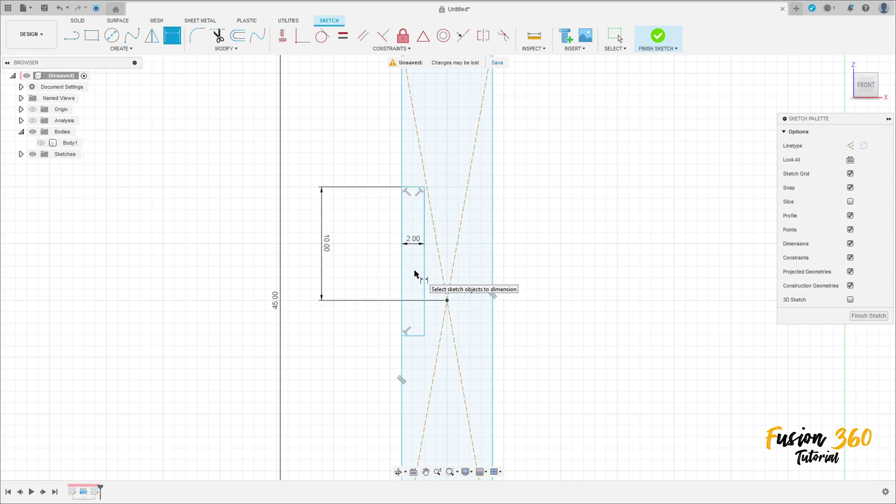
click(424, 268)
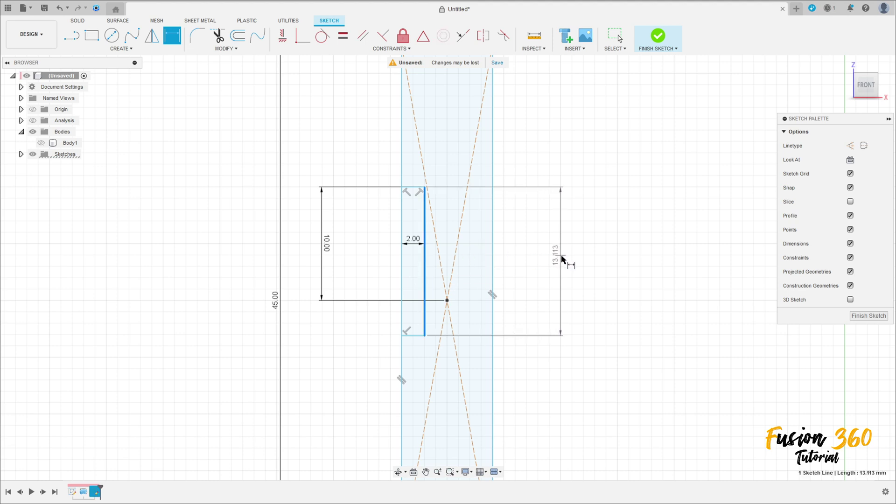
click(565, 264)
text(20)
key(Return)
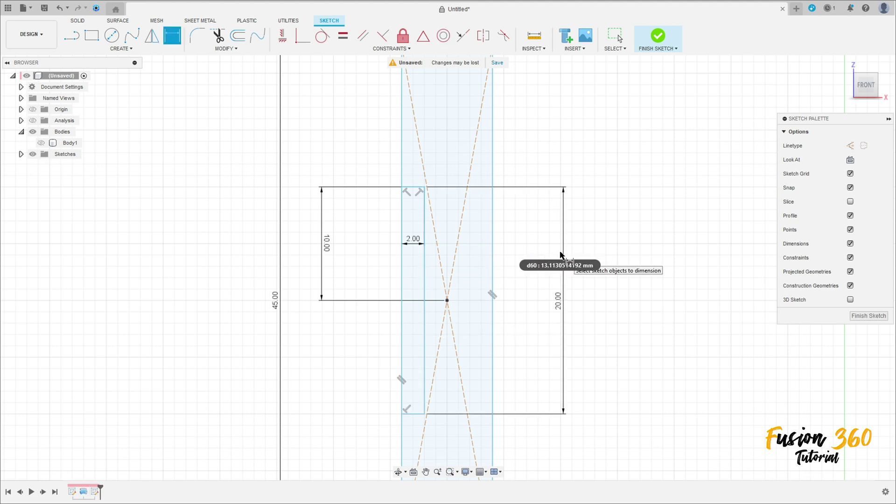
scroll(480, 332, down, 1)
scroll(495, 359, down, 5)
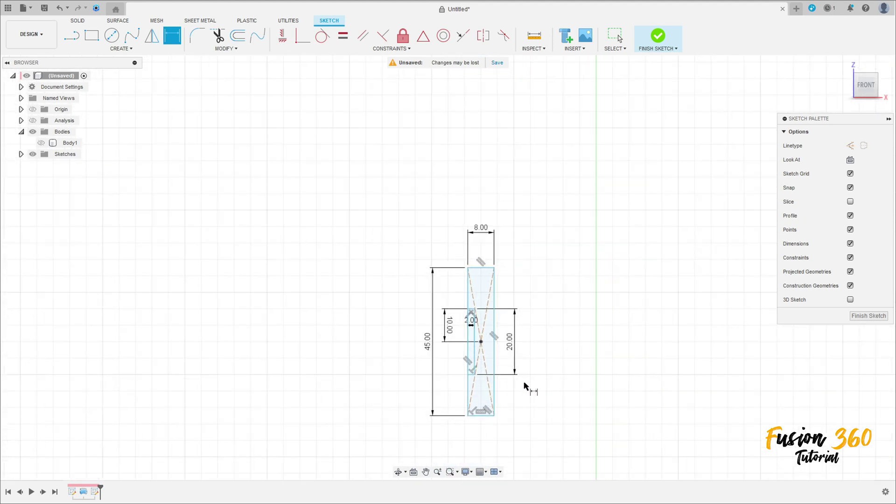
middle_drag(596, 390, 522, 243)
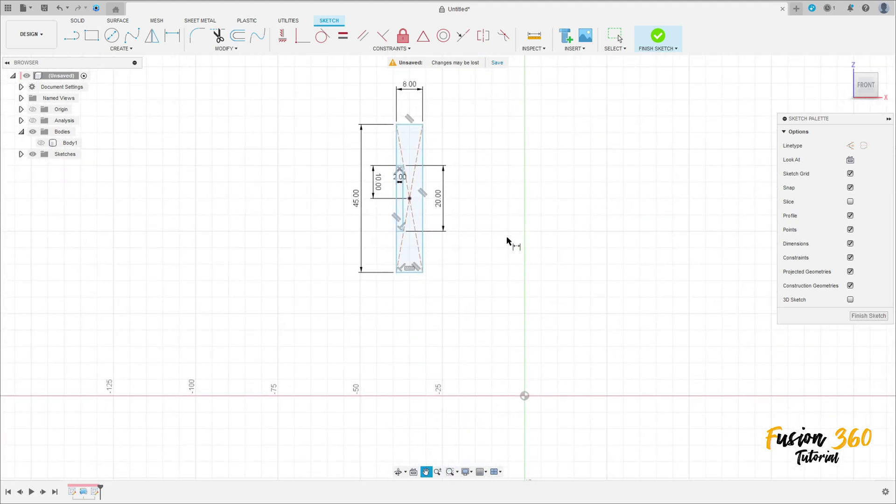
Fix the rectangle centre 80 mm above the origin and left edge 50 mm away; finish the sketch.
click(406, 198)
click(522, 396)
click(600, 274)
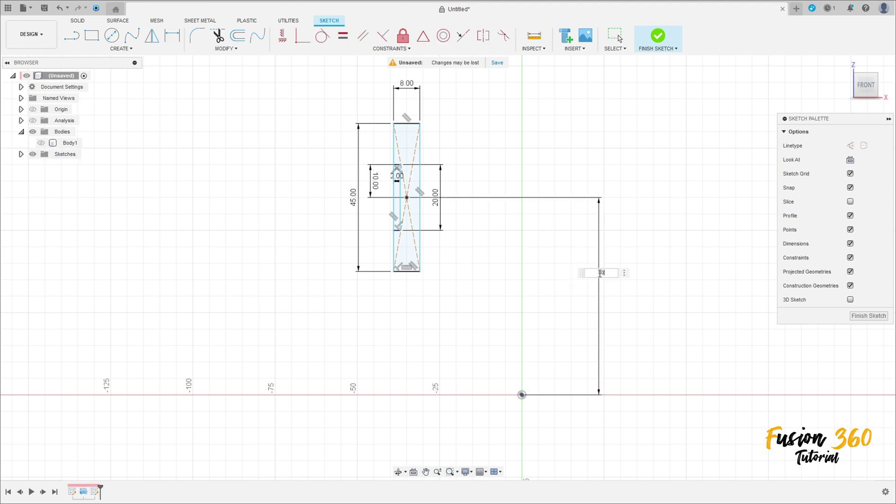
text(80)
key(Return)
click(394, 189)
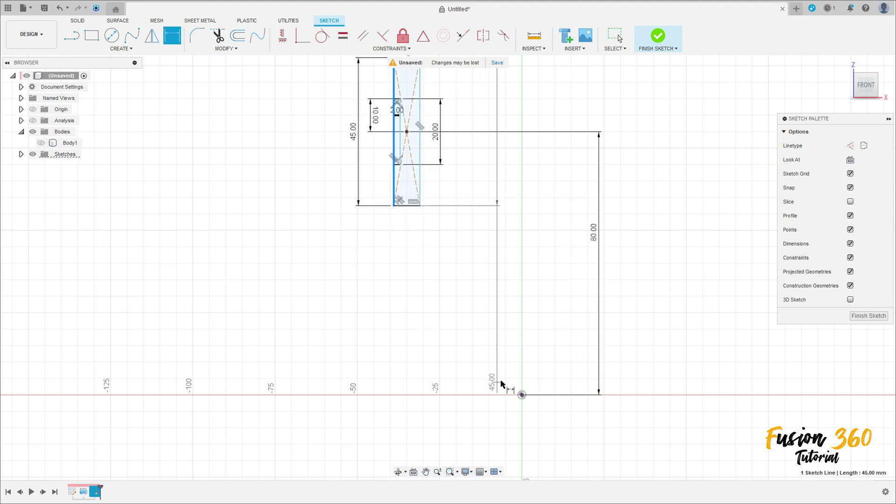
click(522, 395)
click(455, 430)
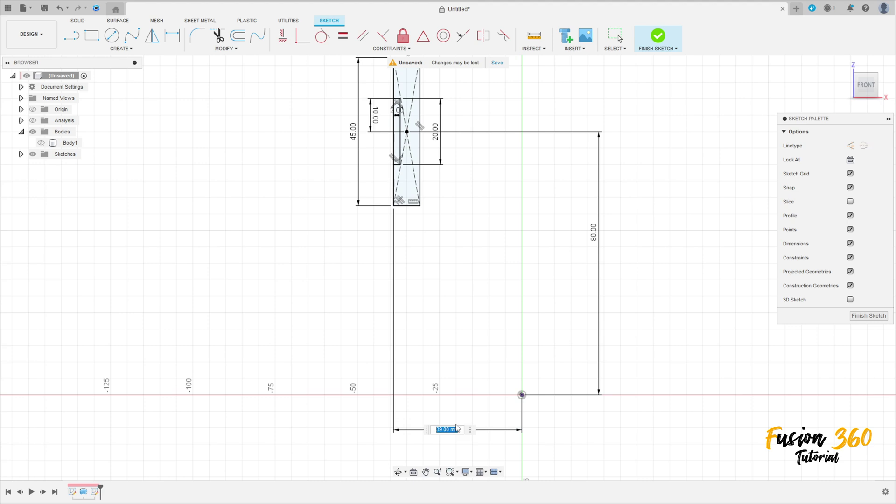
key(Return)
key(F6)
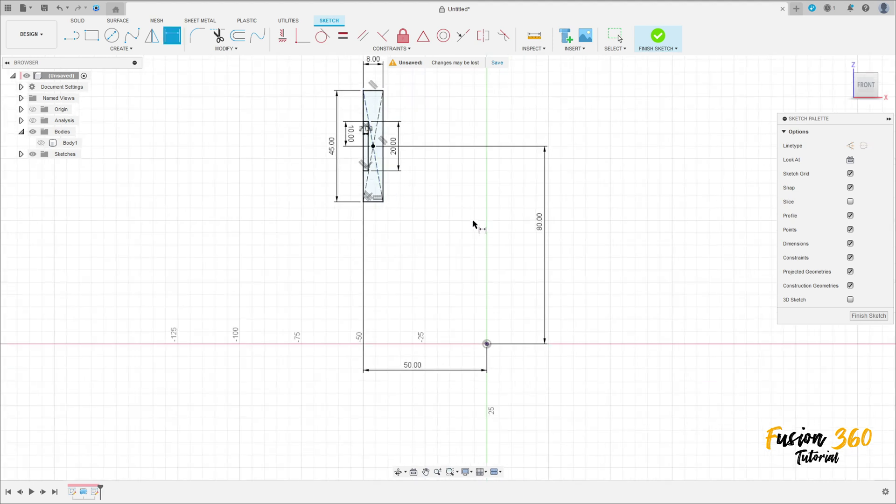
click(658, 35)
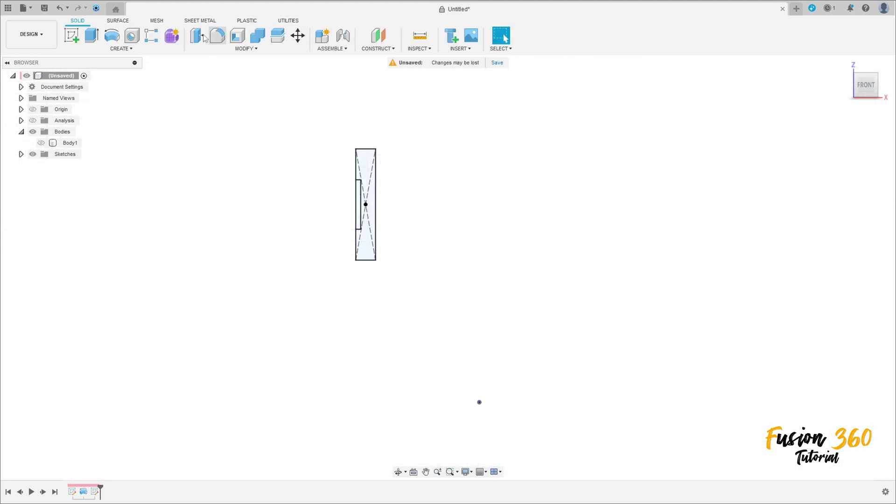
Extrude the notched rectangle profile symmetrically to a 60 mm whole length as a new body.
click(92, 37)
scroll(420, 173, up, 3)
click(315, 158)
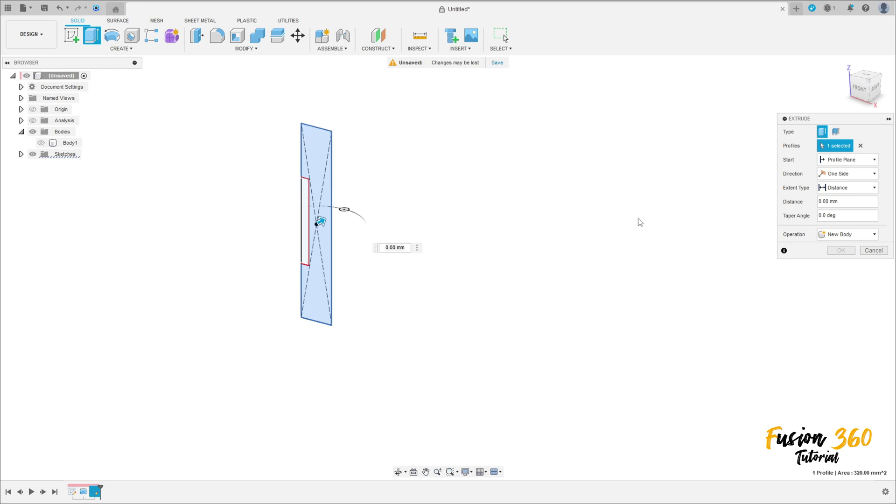
click(838, 175)
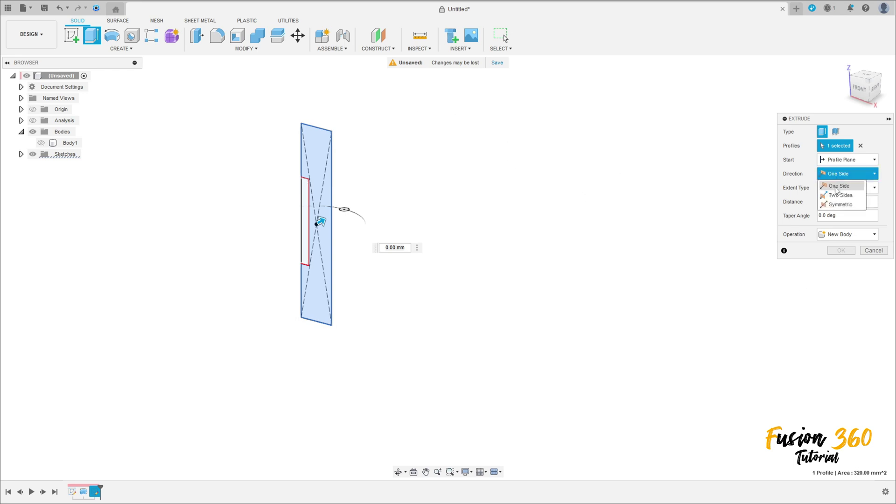
click(843, 205)
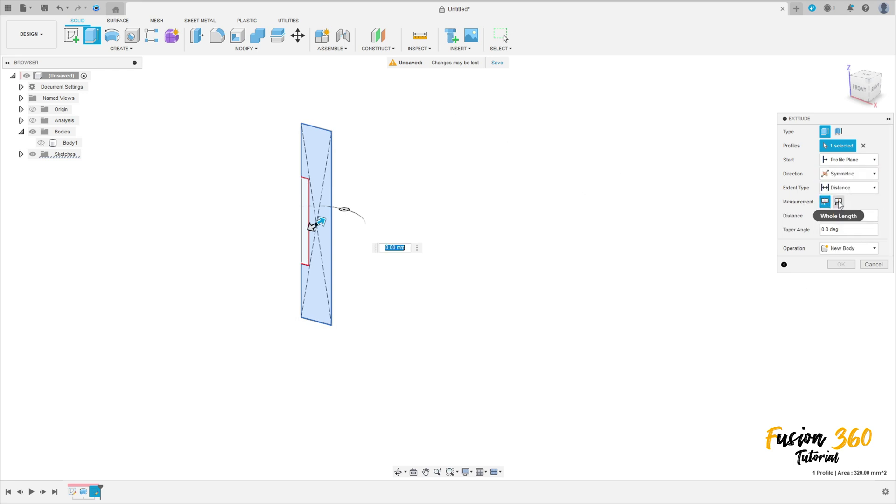
click(849, 217)
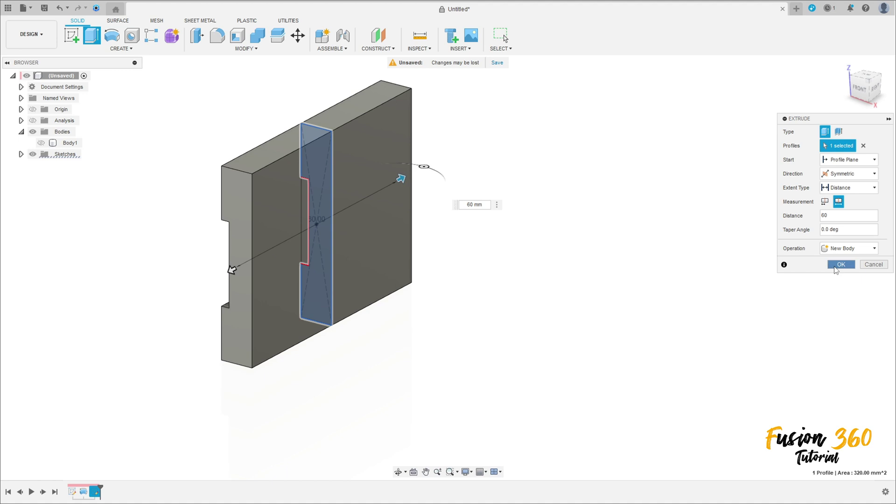
click(841, 265)
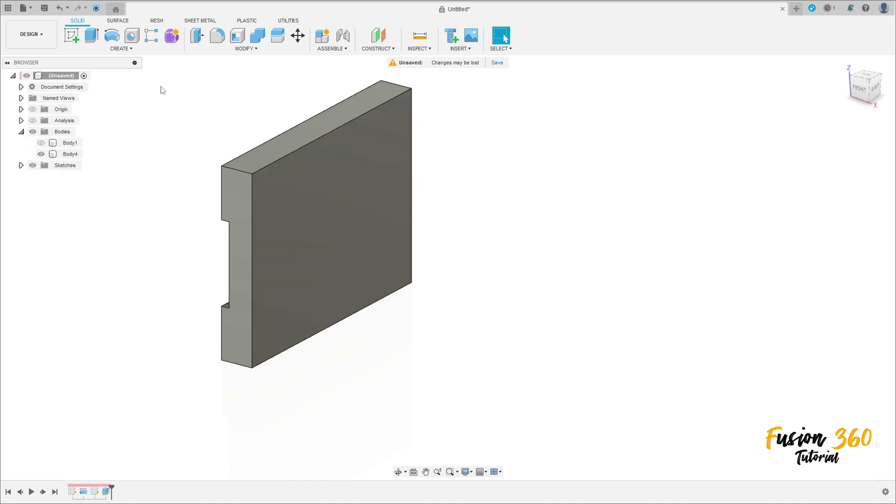
Select the block's four corner edges for an 8 mm fillet.
click(216, 37)
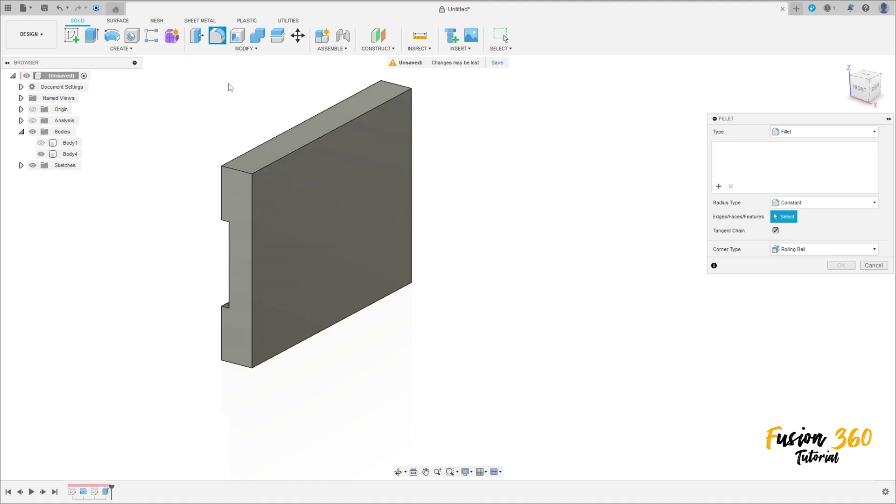
click(240, 172)
click(235, 363)
shift+middle_drag(235, 364, 391, 206)
click(431, 167)
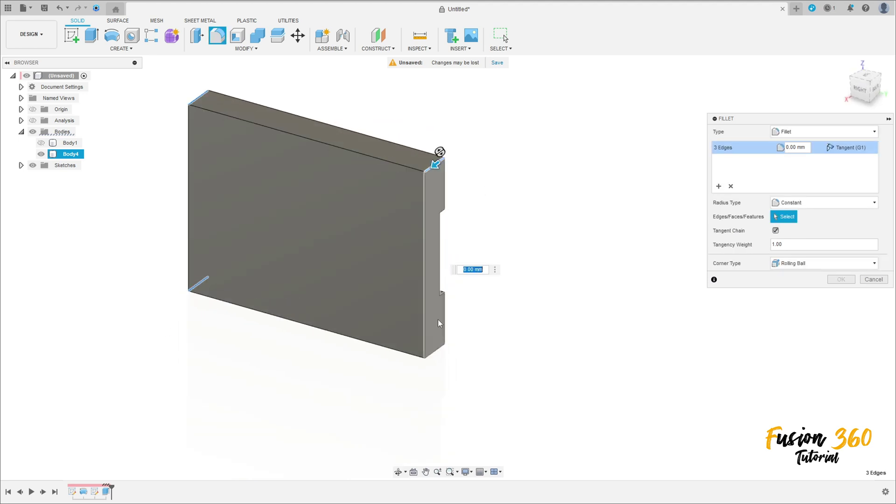
click(439, 352)
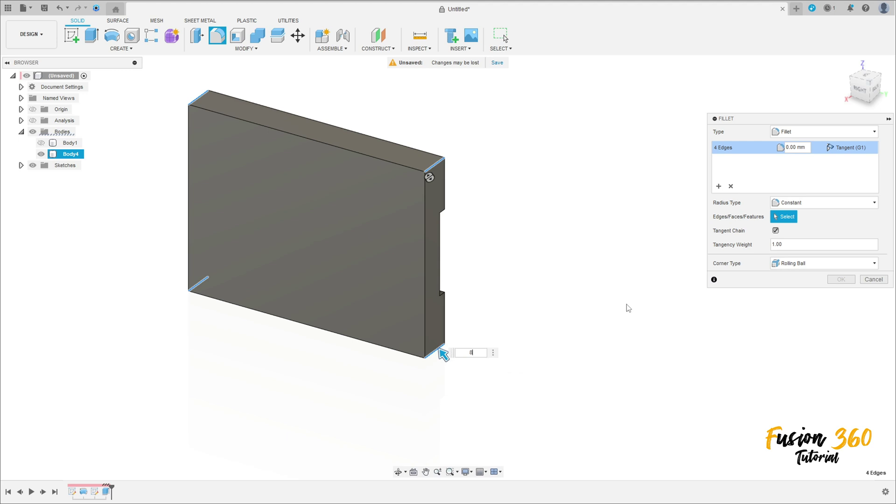
Add a second set of four edges at 2 mm and apply both fillets.
click(719, 187)
click(351, 152)
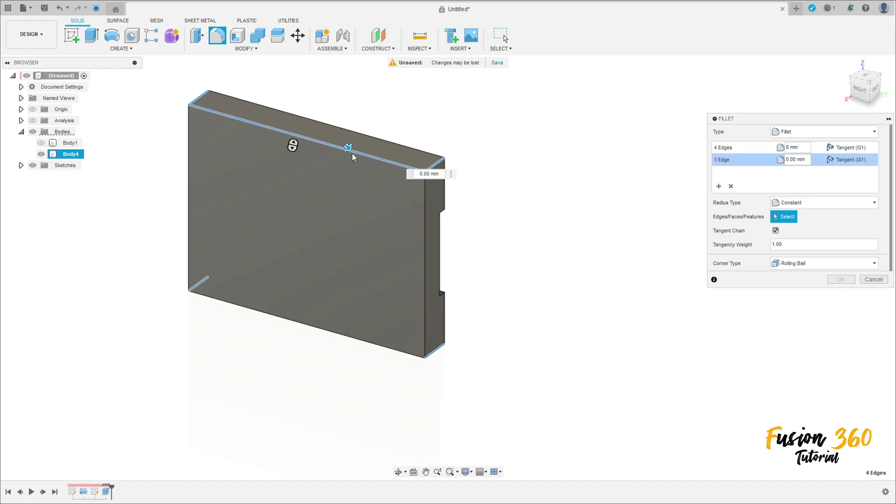
click(426, 213)
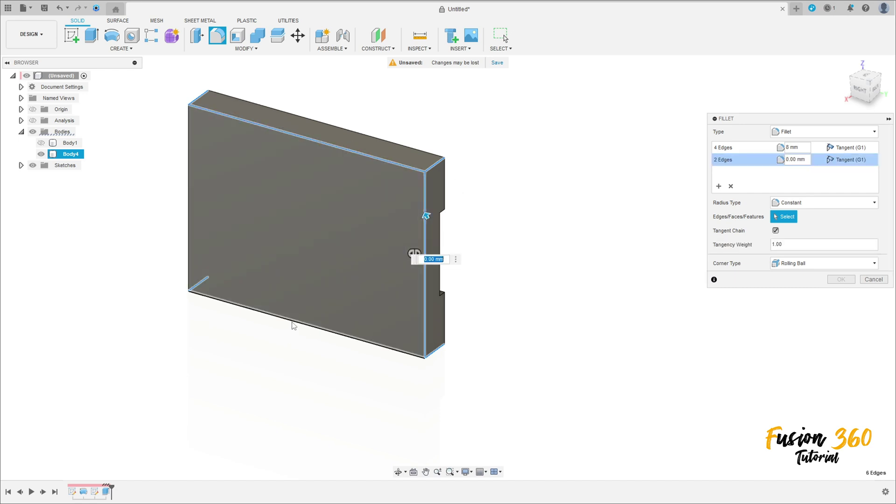
click(293, 325)
click(189, 247)
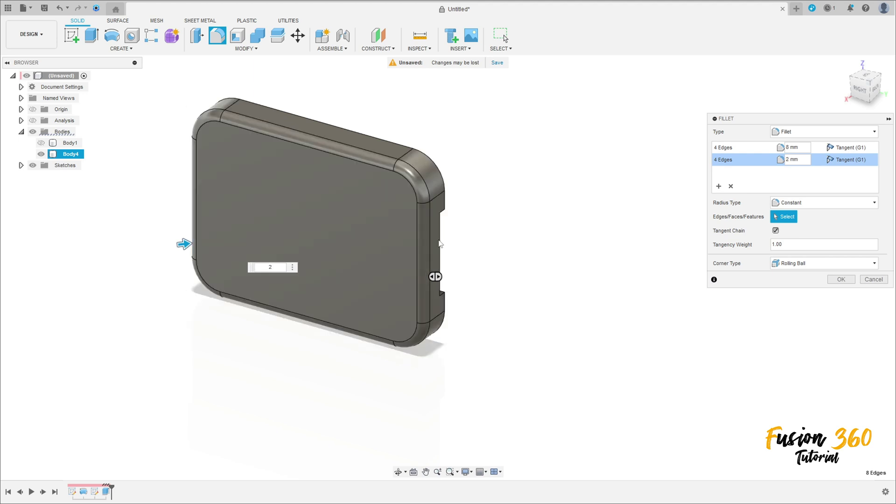
click(842, 279)
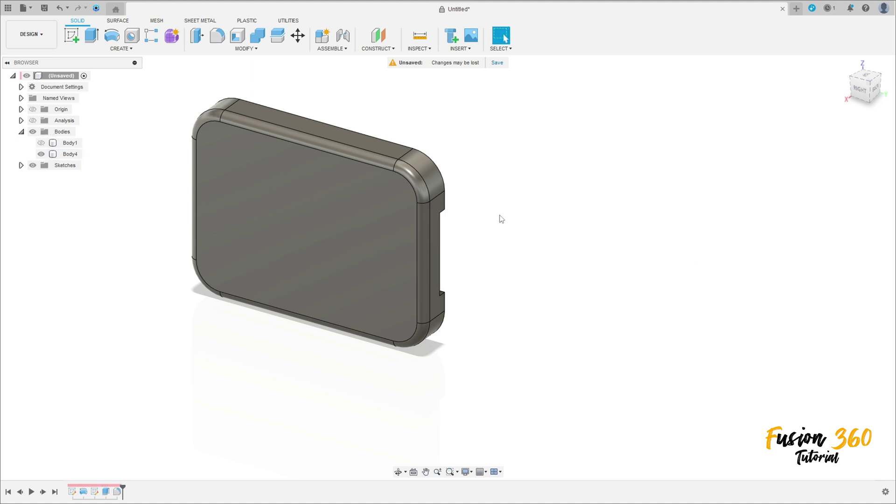
Show Body1 again and start a sketch on the plate's flat face.
shift+middle_drag(590, 237, 583, 236)
shift+middle_drag(437, 190, 492, 192)
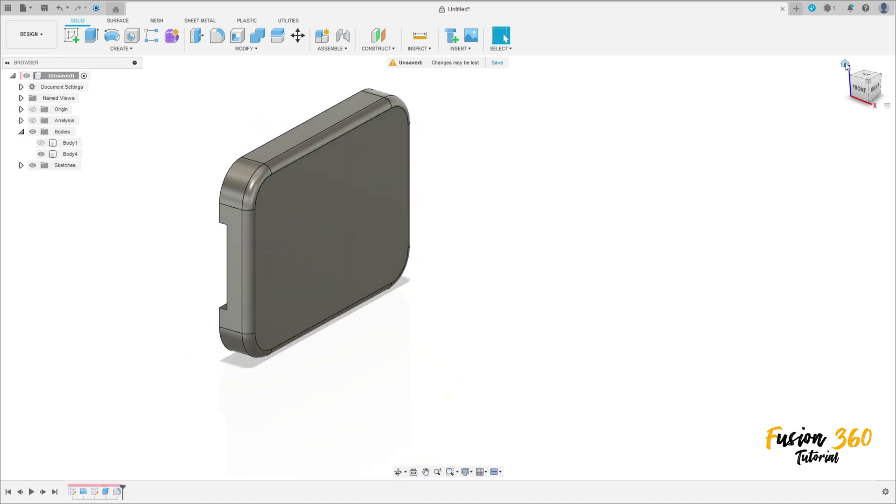
click(845, 64)
click(41, 143)
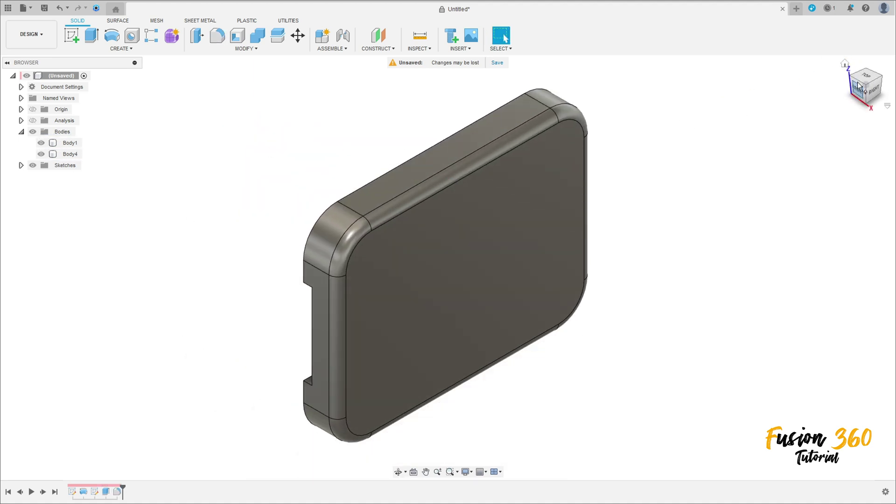
click(845, 64)
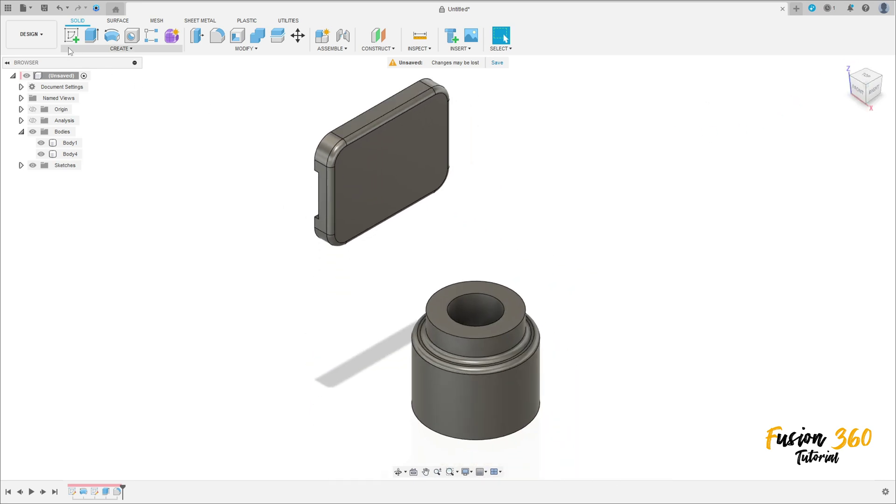
click(73, 33)
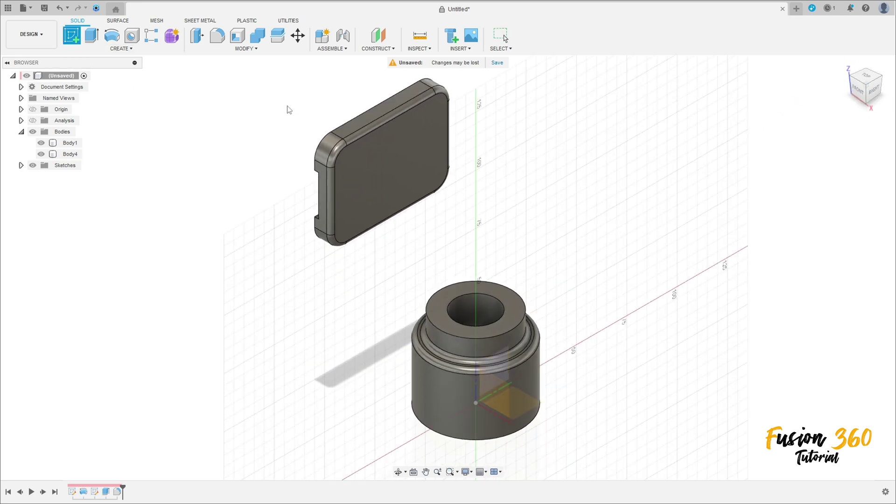
click(376, 176)
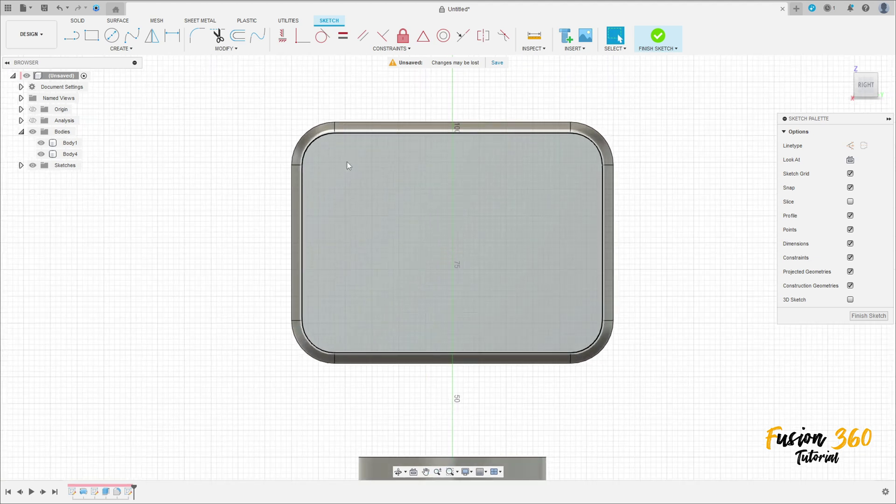
Draw four 4 mm diameter circles near the plate's corners and finish the sketch.
click(118, 41)
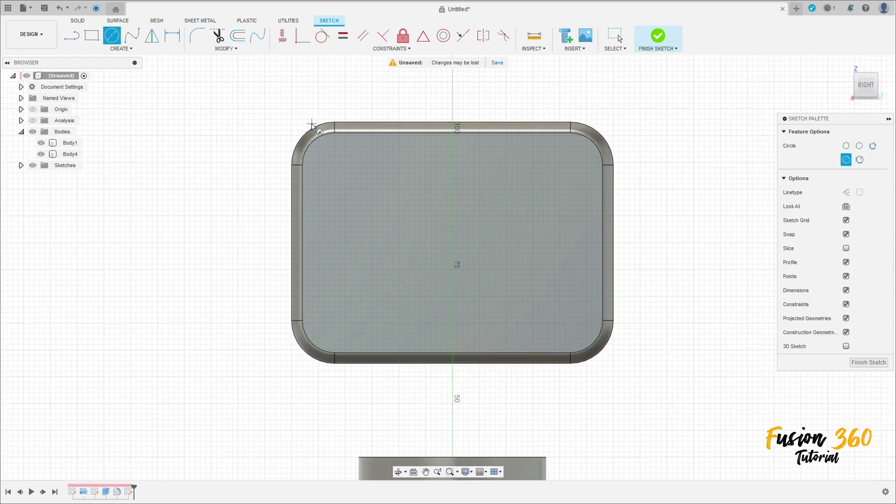
click(334, 166)
text(4)
key(Return)
text(4)
key(Return)
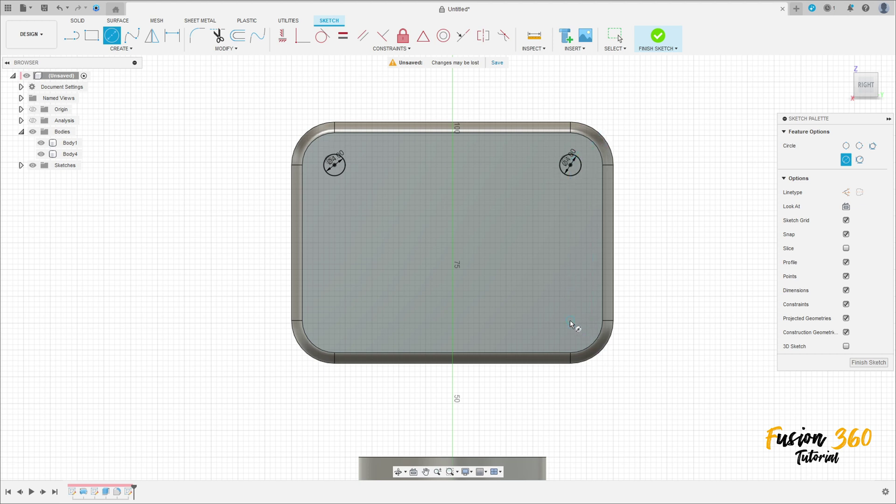
click(570, 321)
text(4)
key(Return)
click(334, 321)
text(4)
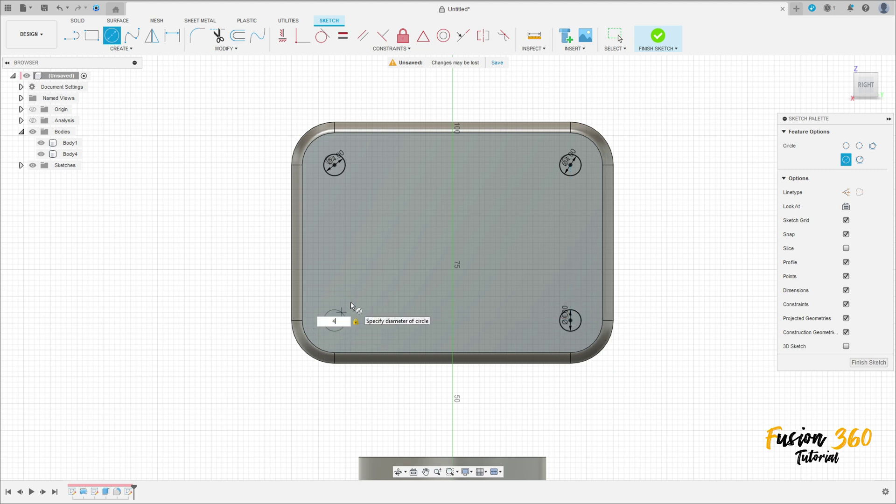
key(Return)
click(658, 36)
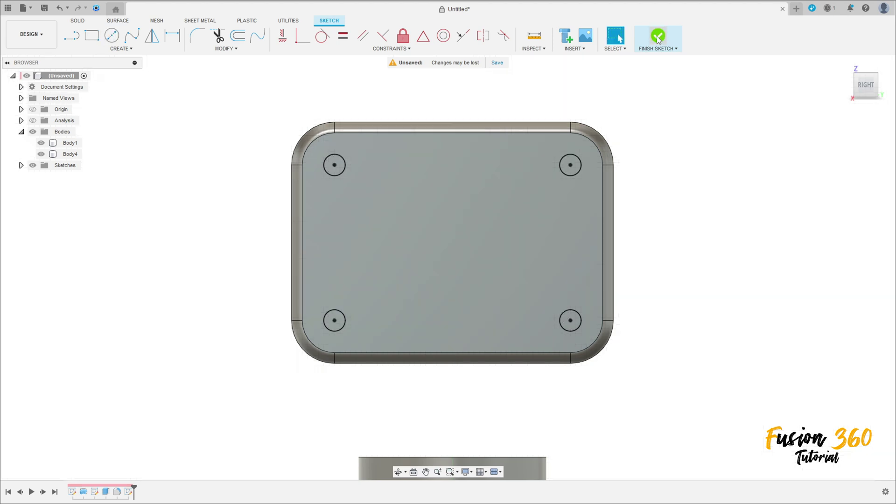
Select the four corner circle profiles for extrusion.
click(95, 39)
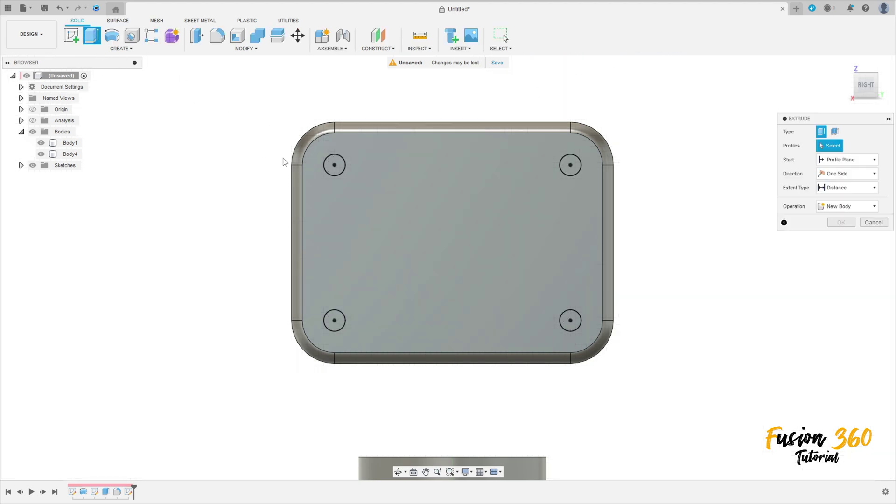
click(339, 167)
click(574, 167)
click(570, 321)
click(334, 321)
shift+middle_drag(334, 320, 419, 280)
Set the extrusion to Cut with extent All, flip its direction, and apply.
click(847, 234)
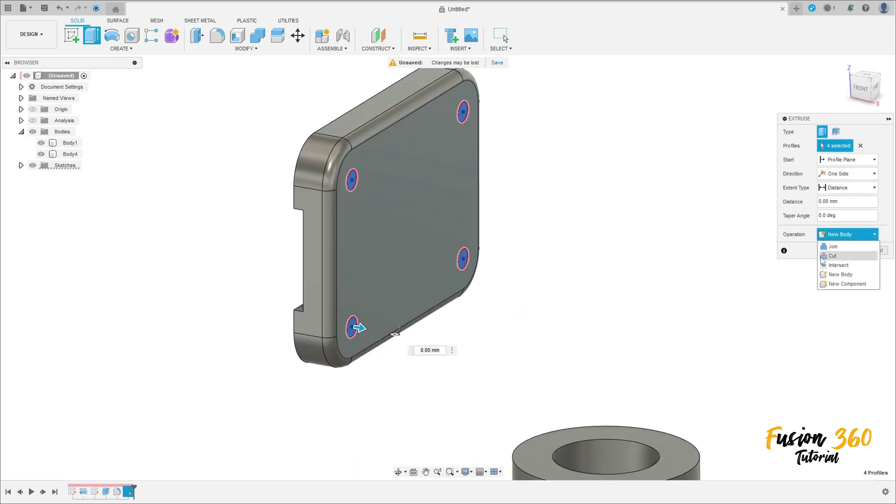
click(835, 254)
click(847, 188)
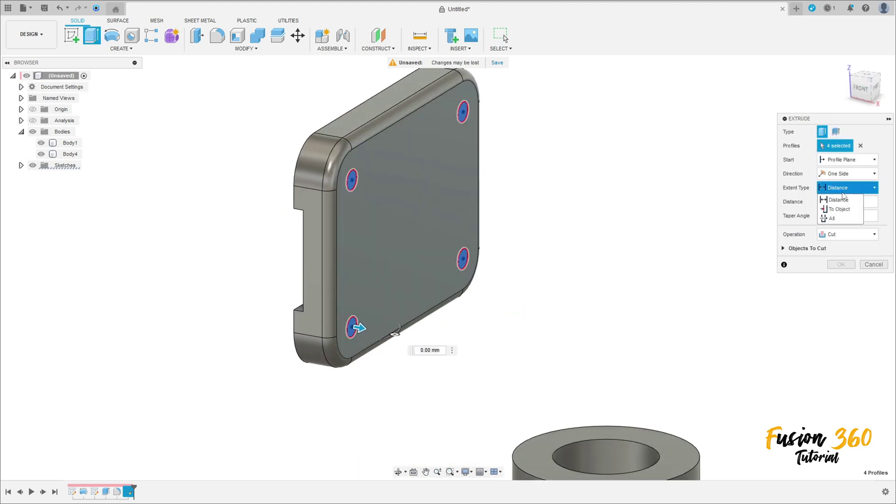
click(836, 215)
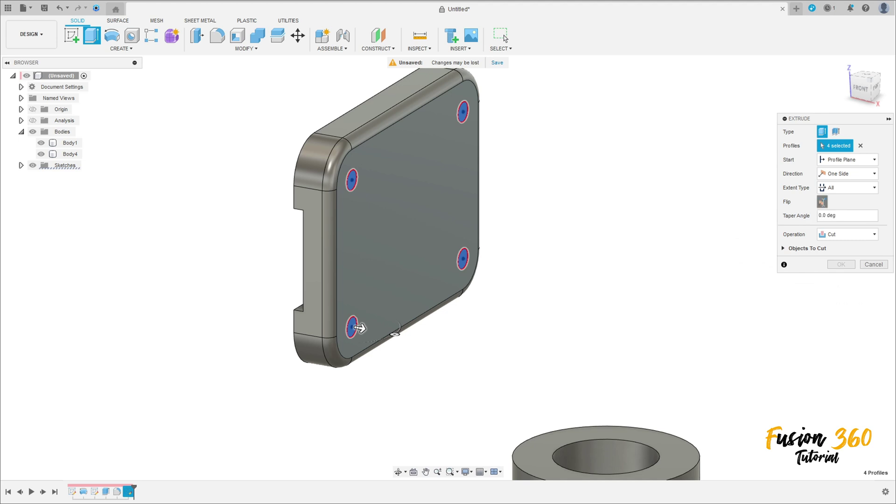
click(822, 202)
click(841, 264)
shift+middle_drag(491, 248, 464, 229)
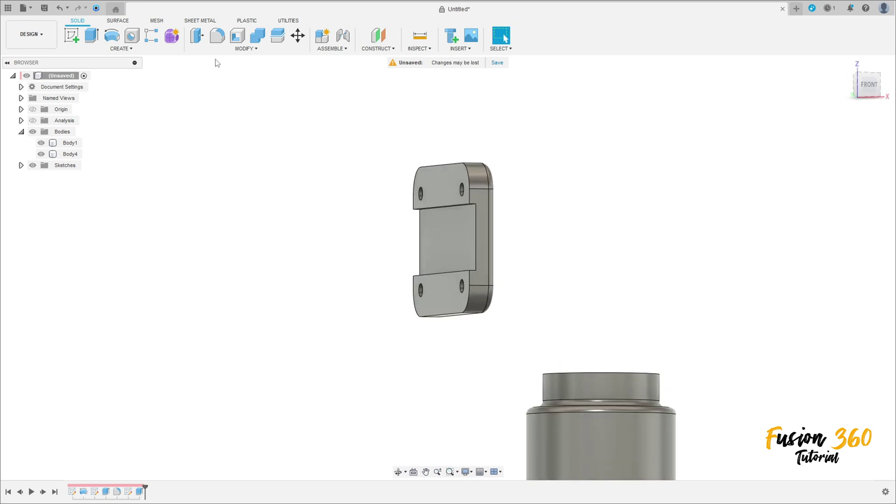
Fillet the two long slot edges on the plate's back at 1 mm.
click(217, 36)
shift+middle_drag(382, 204, 460, 276)
scroll(449, 190, up, 3)
click(456, 199)
scroll(457, 205, down, 2)
click(456, 283)
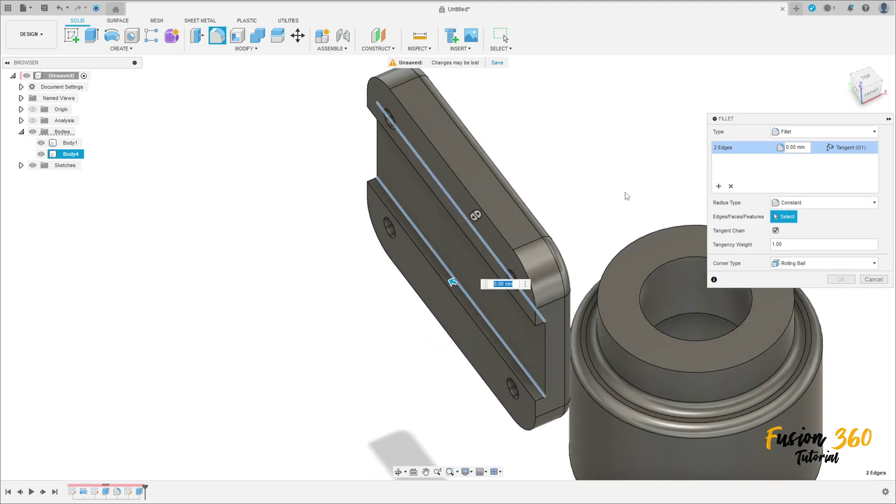
text(1)
key(Return)
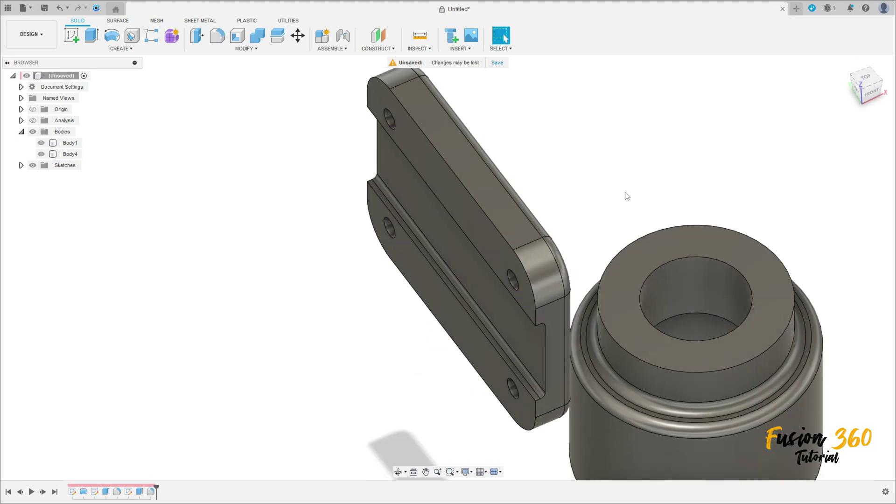
shift+middle_drag(620, 251, 679, 145)
scroll(624, 204, down, 3)
click(874, 83)
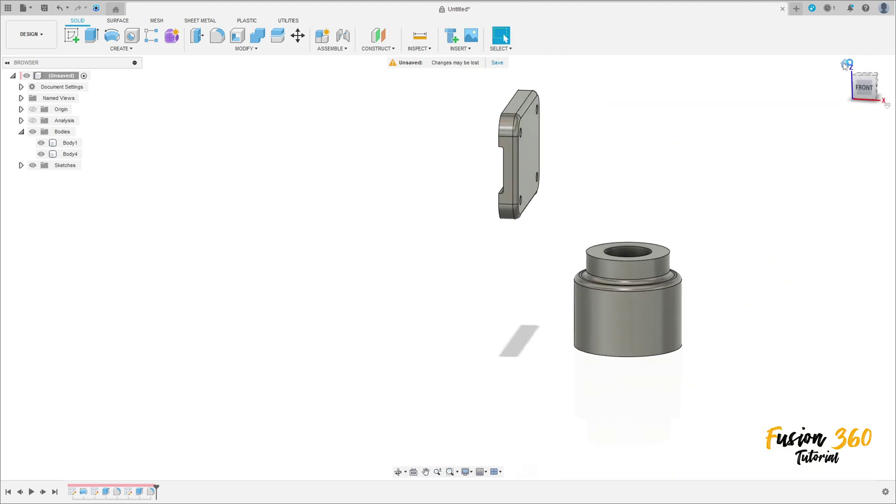
click(836, 83)
Create a sketch on the front plane and project Body4 and Body1 into it.
click(72, 35)
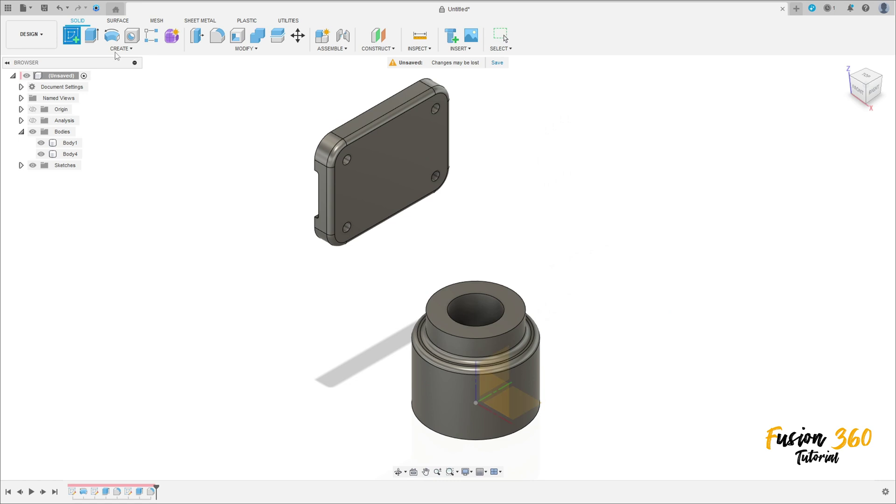
click(499, 396)
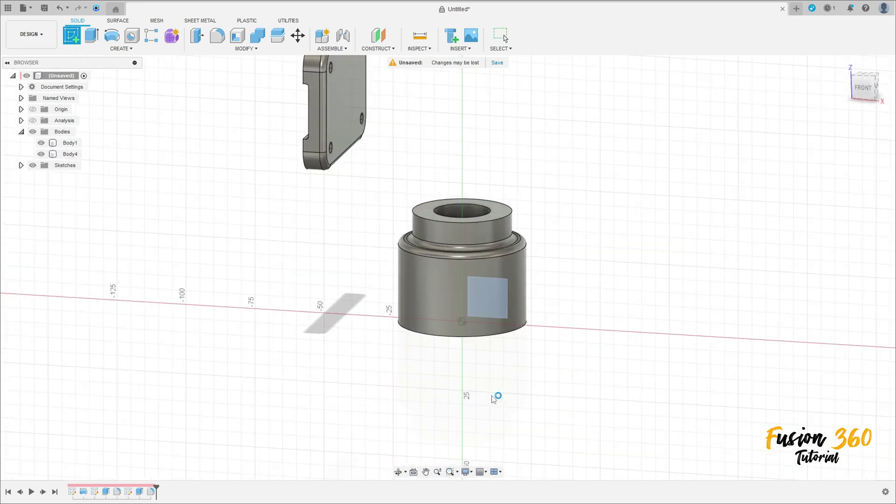
click(120, 49)
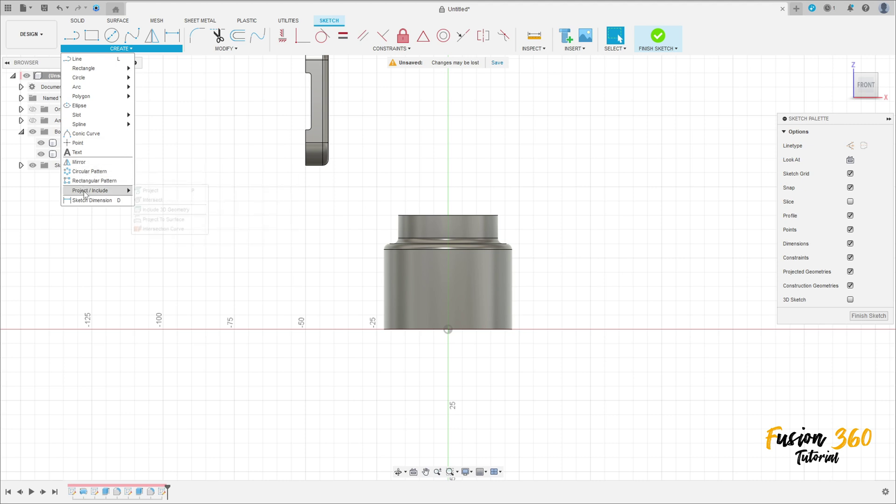
mouse_move(112, 190)
click(150, 190)
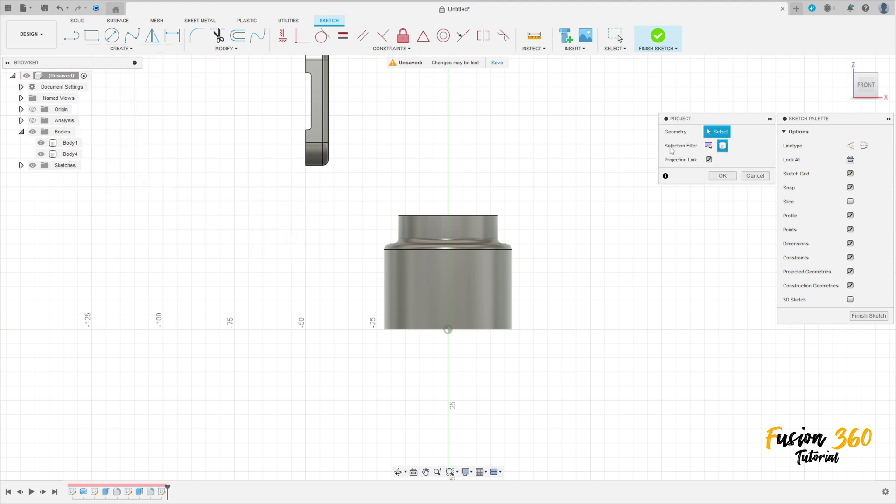
click(315, 137)
click(452, 310)
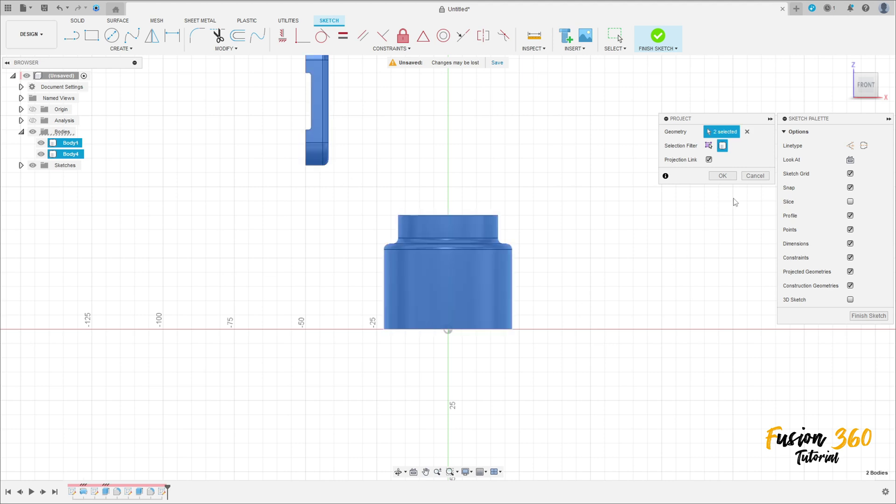
click(723, 176)
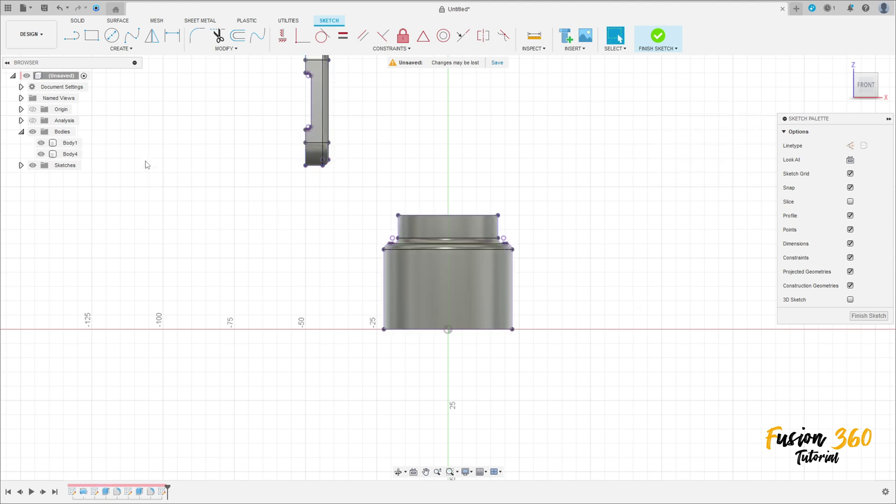
Hide both bodies and draw a 60 mm vertical line and a 30 mm line to the sleeve's edge.
click(32, 132)
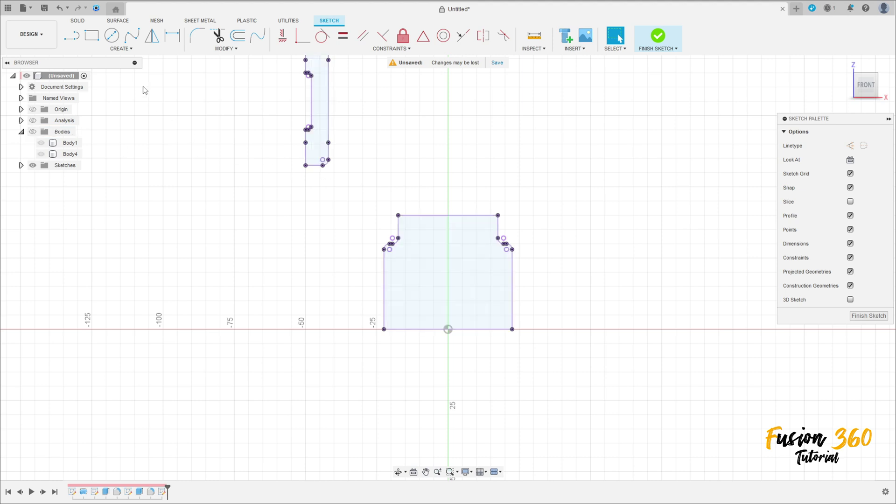
click(71, 35)
scroll(268, 131, up, 3)
click(329, 125)
scroll(327, 411, down, 2)
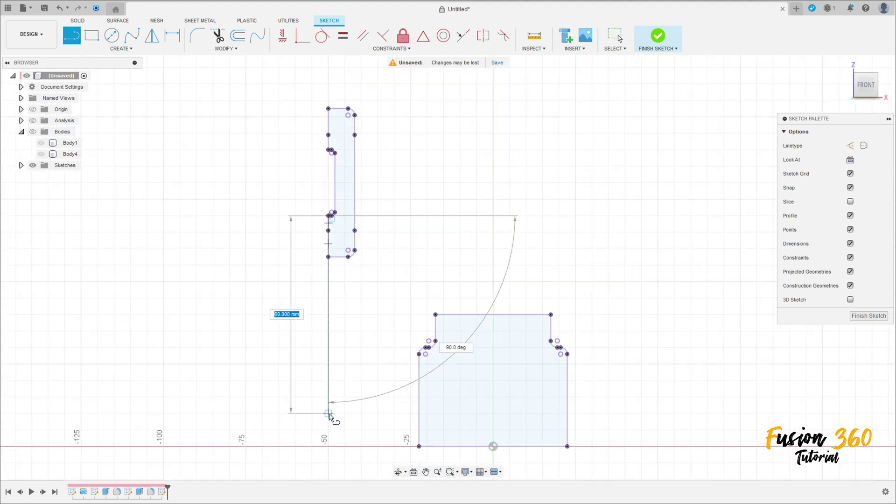
click(329, 414)
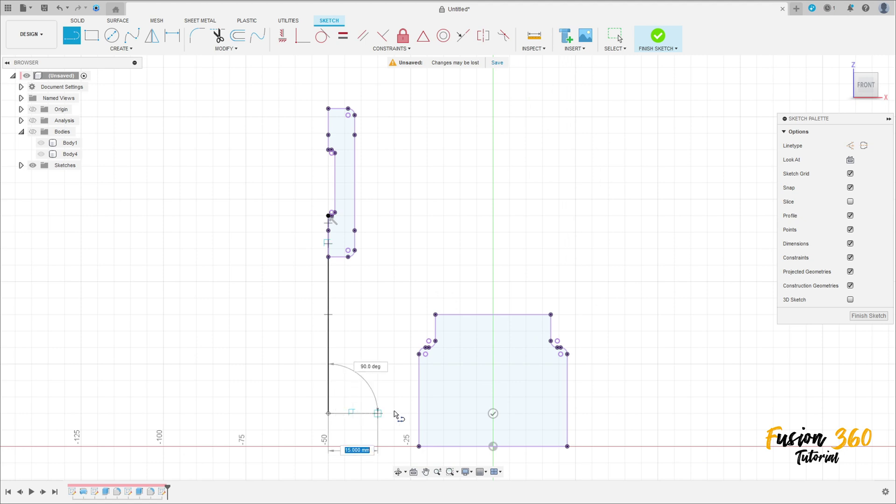
click(419, 413)
Add a short line running right from the corner point.
scroll(419, 413, up, 3)
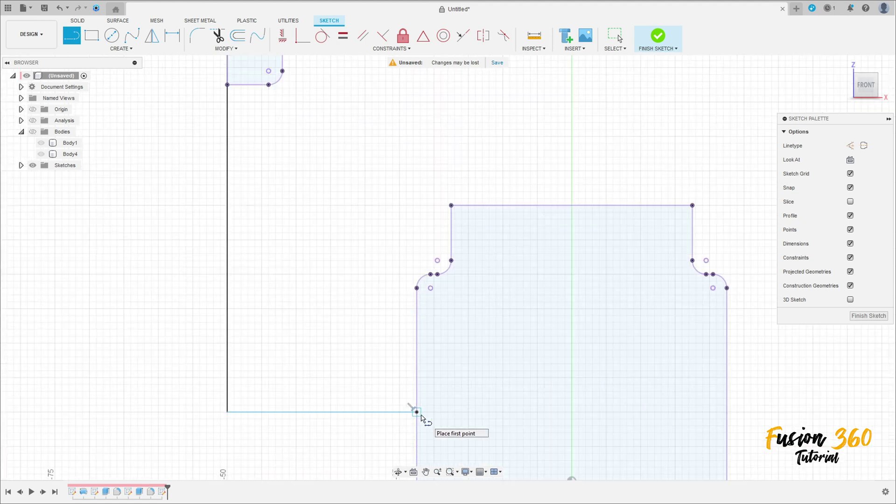
click(456, 412)
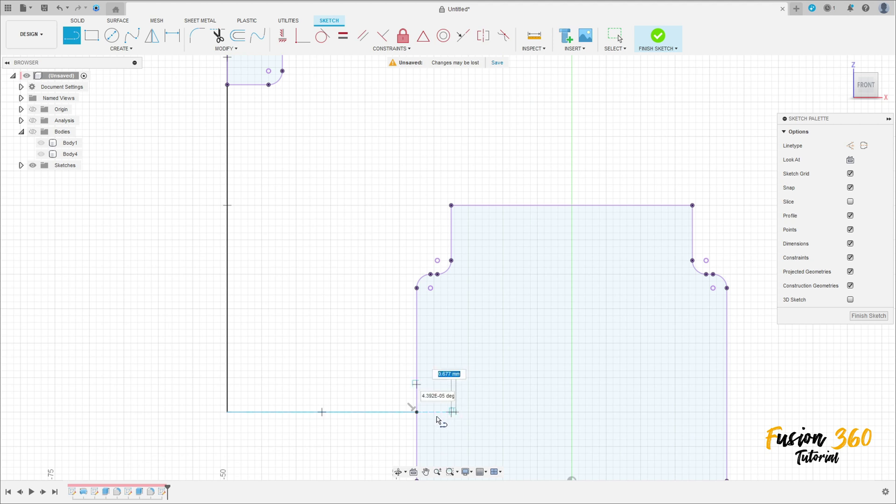
click(417, 412)
key(Escape)
scroll(428, 450, down, 3)
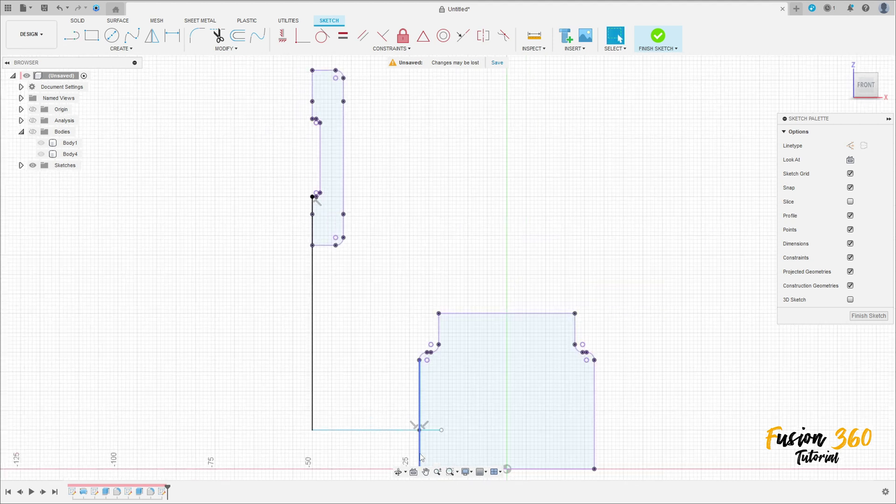
middle_drag(380, 380, 380, 310)
Dimension the arm's foot corner 8 mm above the base axis.
key(d)
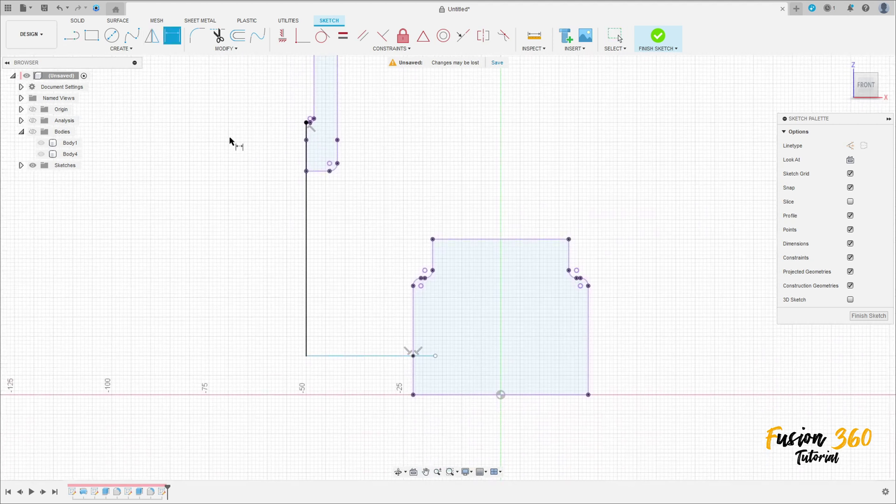
click(414, 357)
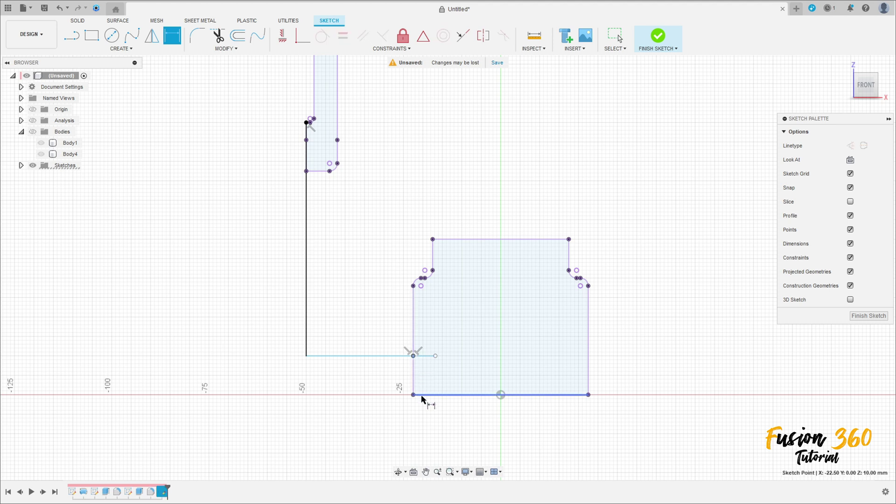
click(420, 395)
click(252, 376)
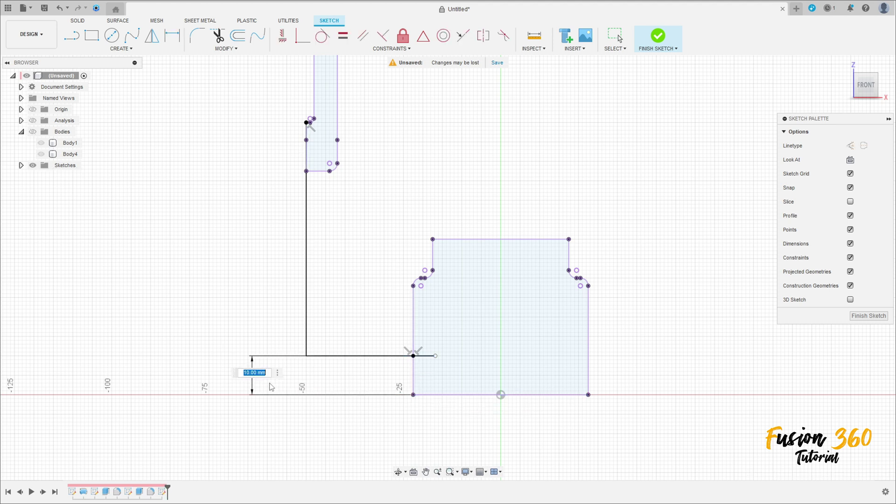
text(8)
key(Return)
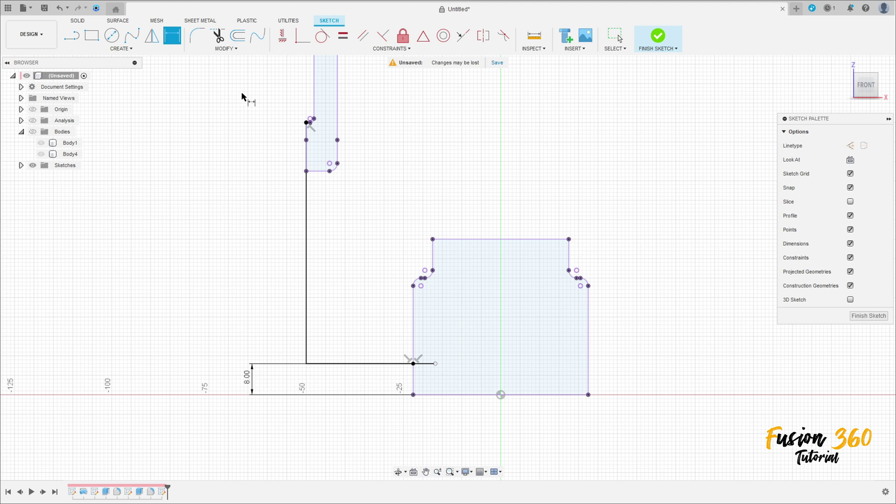
Round the arm's inner corner with a 15 mm radius.
click(197, 35)
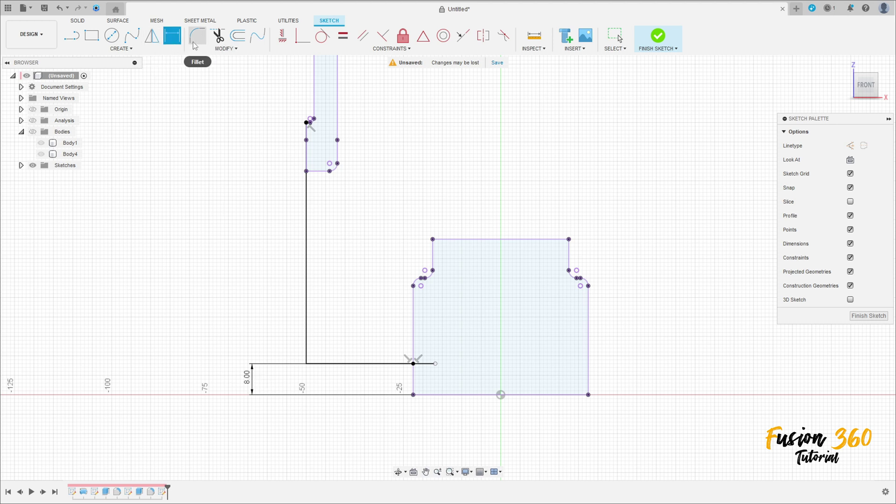
click(307, 364)
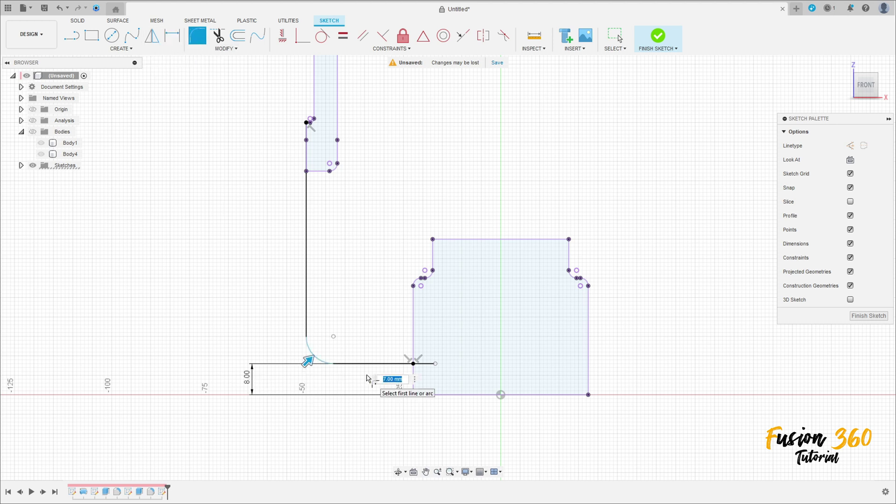
text(15)
key(Return)
key(Escape)
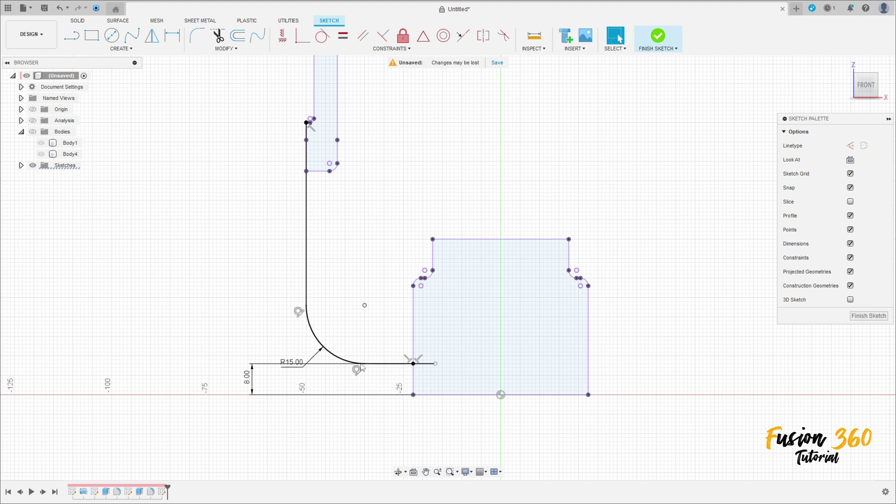
Dimension the stub to 7.5 mm and finish the sketch.
key(d)
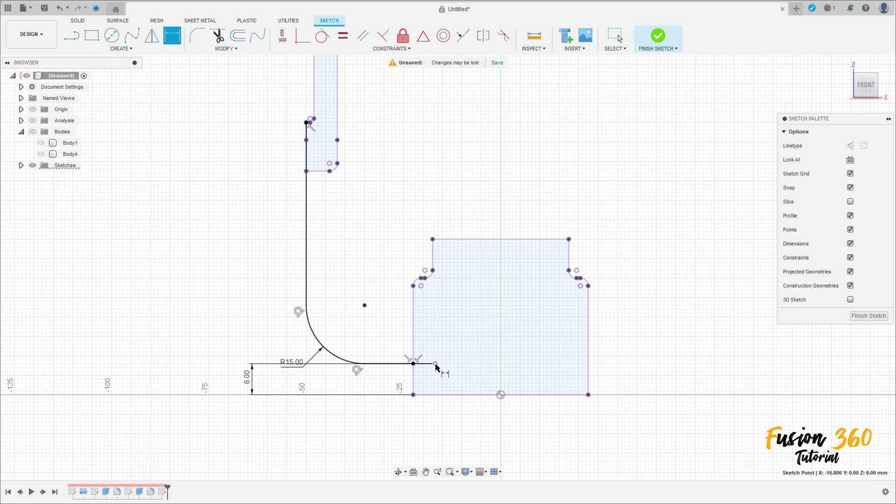
click(435, 364)
click(414, 364)
click(434, 424)
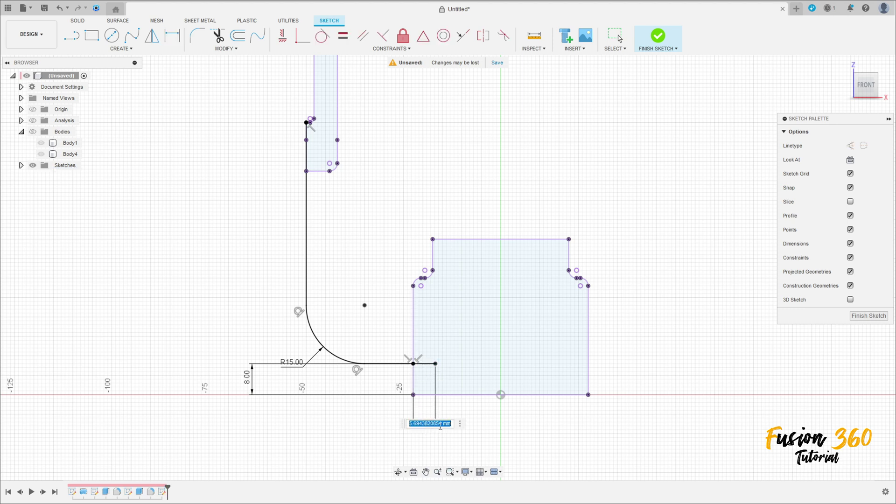
key(Return)
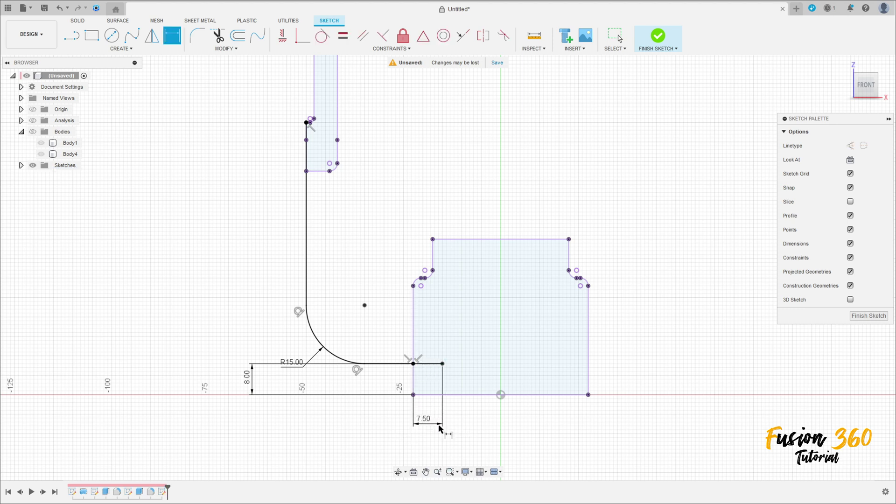
click(679, 41)
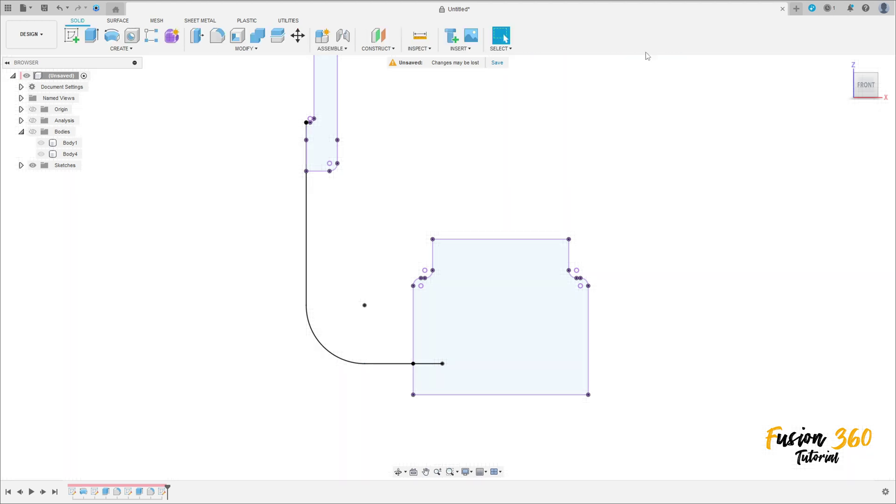
Show the bodies and thin-extrude the arm path symmetrically, 28 mm whole width.
click(32, 132)
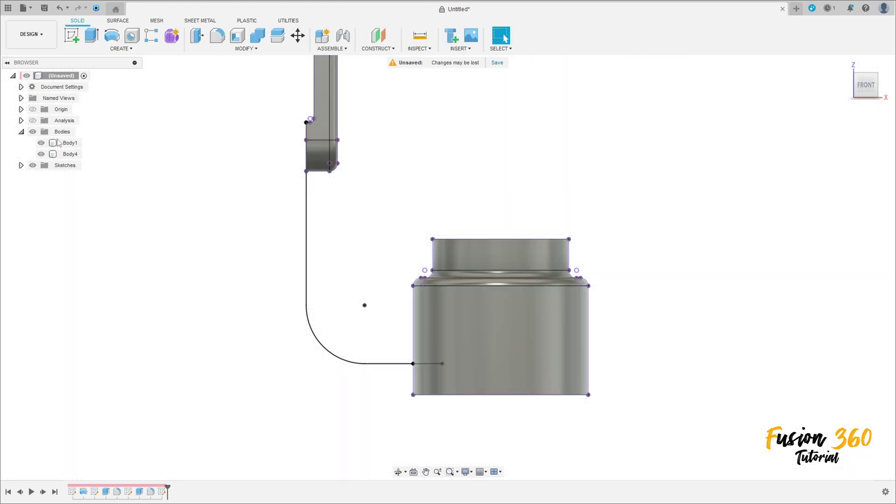
click(91, 35)
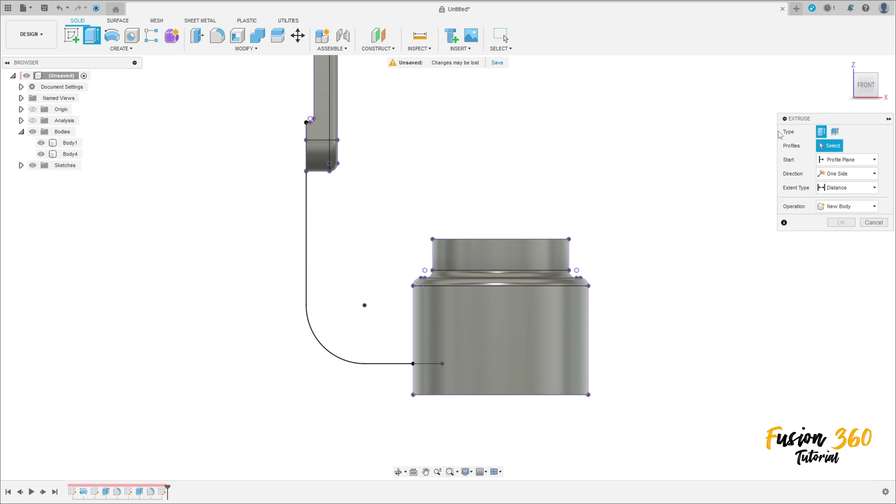
click(837, 133)
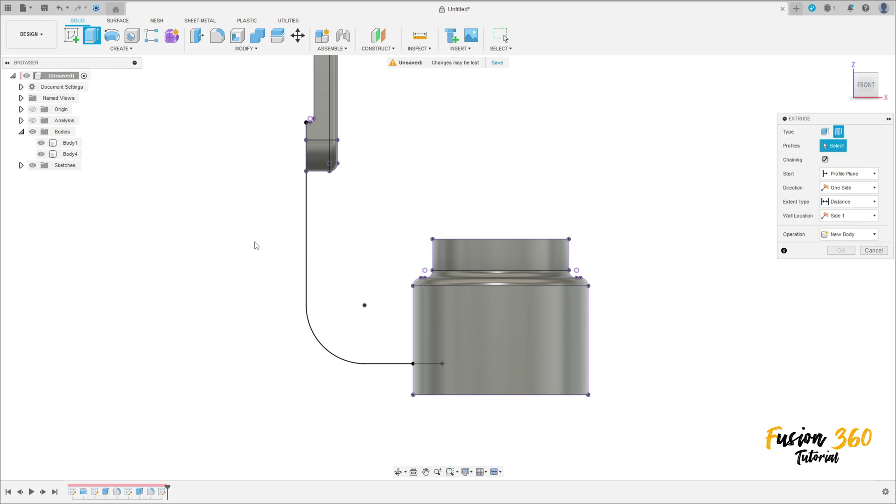
click(312, 237)
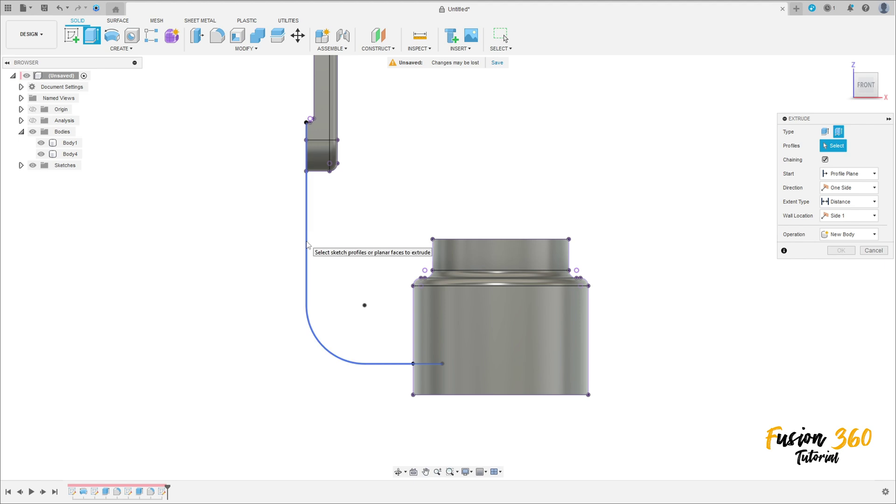
shift+middle_drag(425, 214, 458, 250)
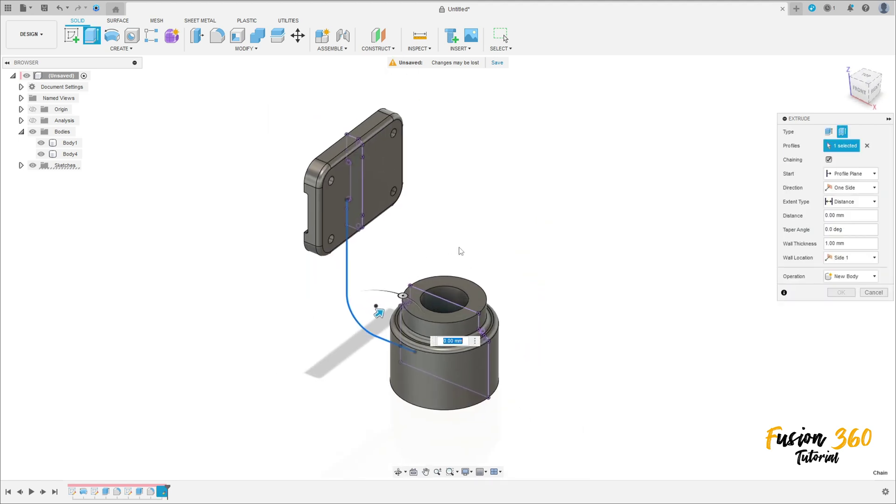
click(847, 189)
click(845, 221)
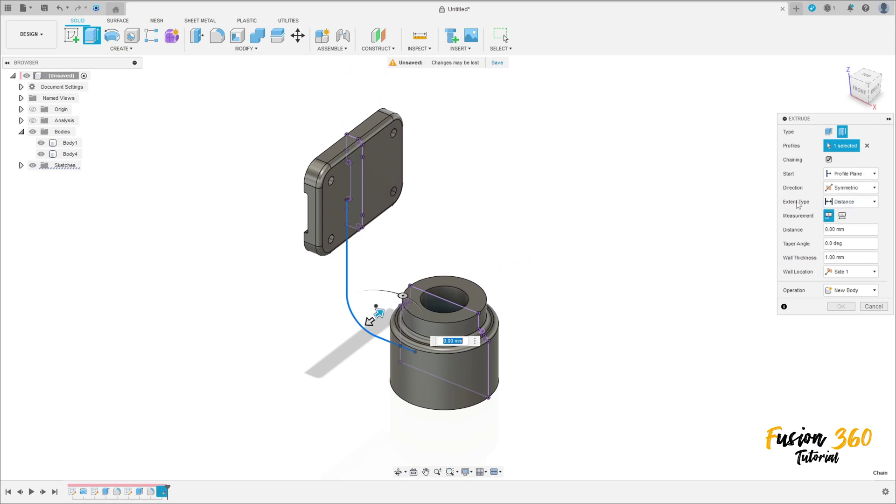
click(843, 216)
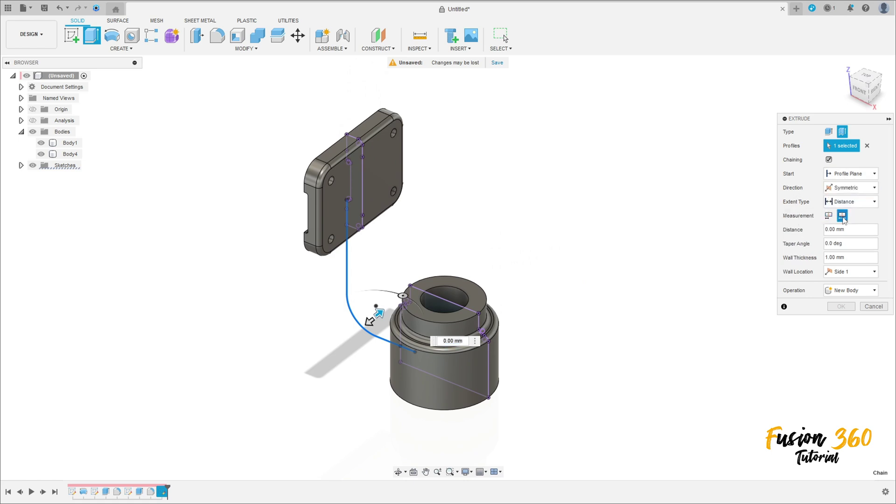
click(850, 230)
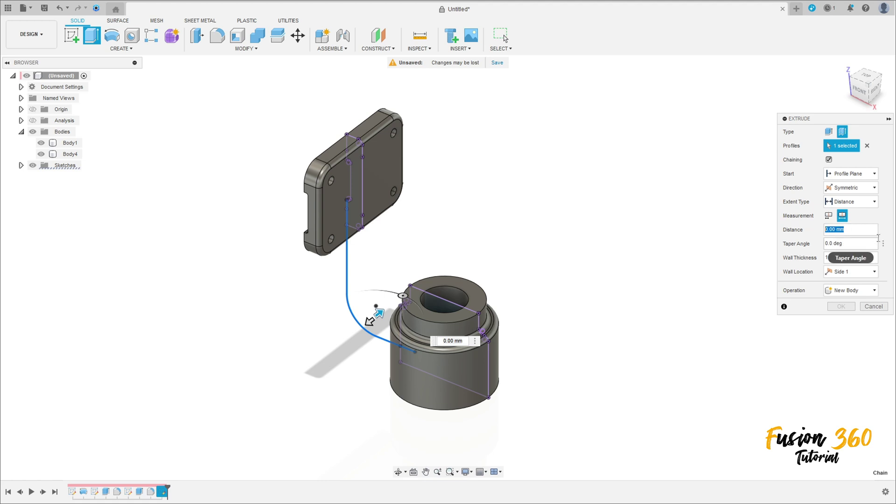
text(28)
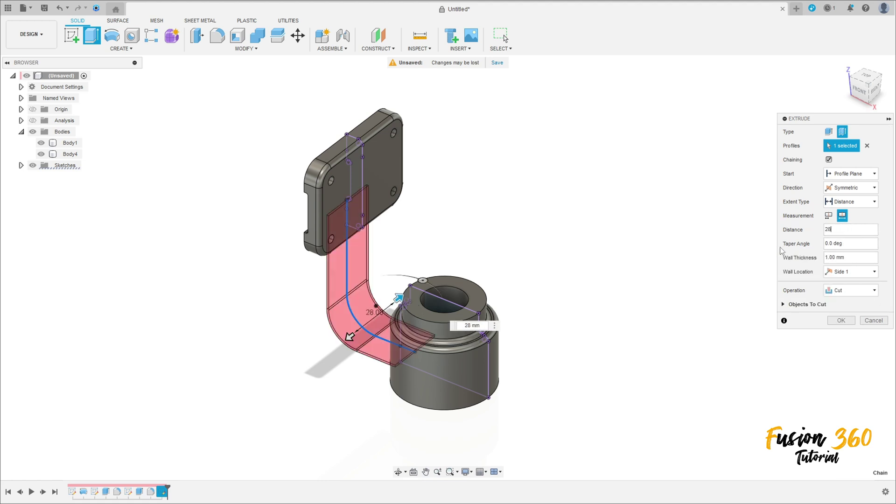
shift+middle_drag(723, 262, 731, 252)
key(Return)
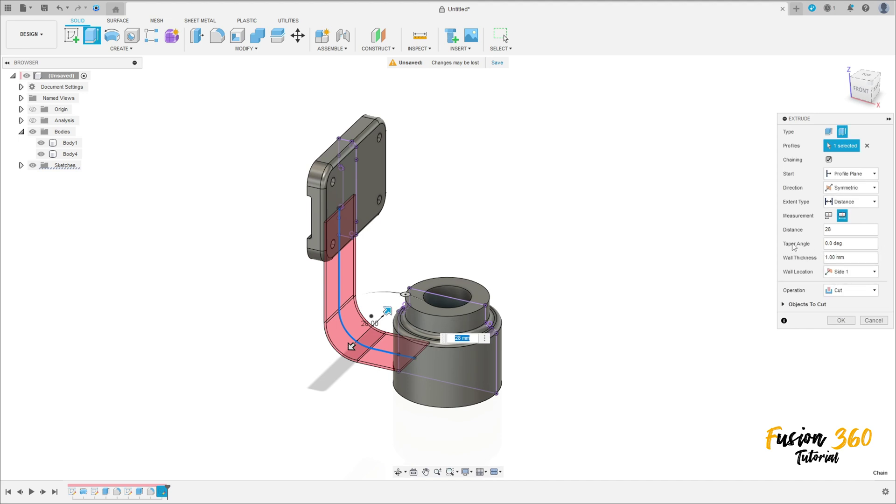
Set a 6 mm wall on the original side with Join, and create the arm.
click(847, 258)
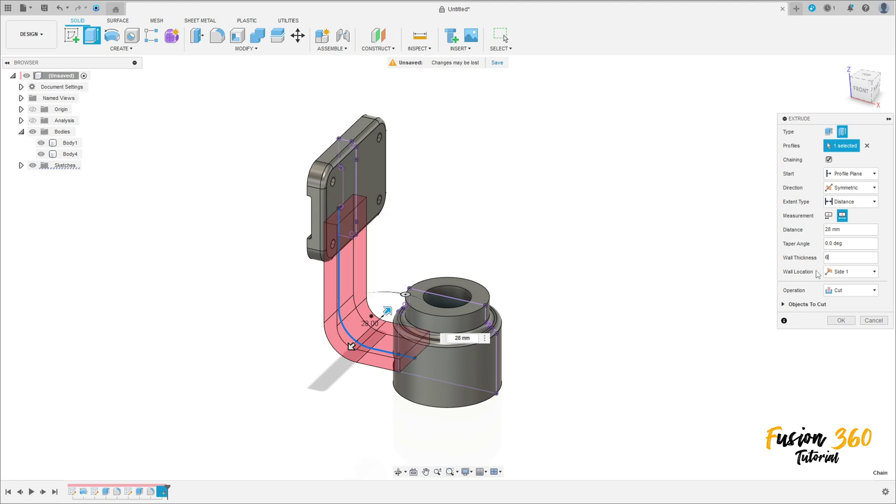
click(842, 292)
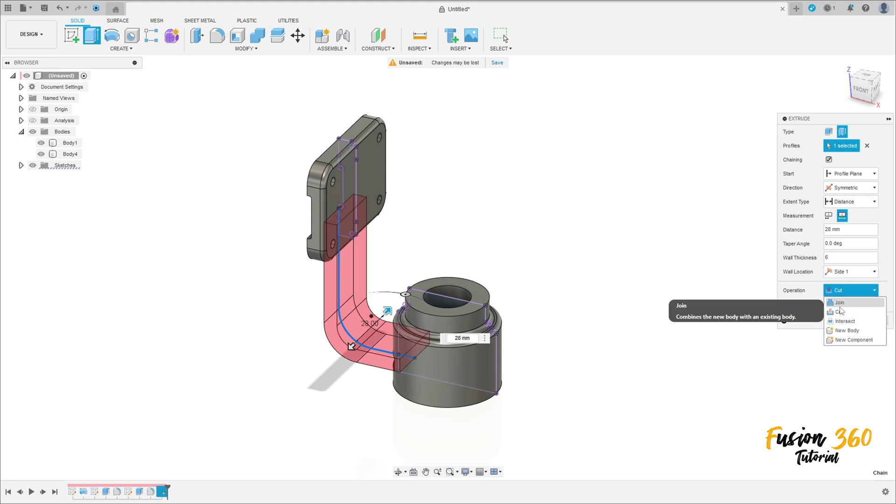
click(841, 303)
shift+middle_drag(498, 242, 518, 205)
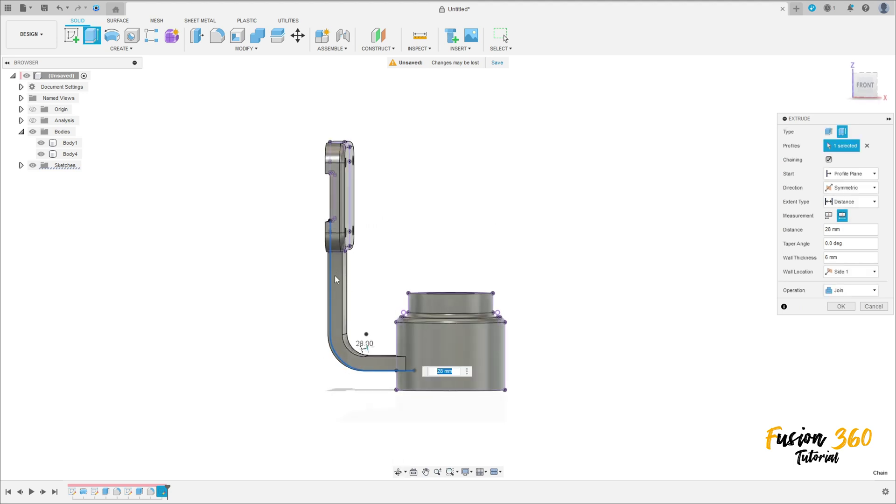
click(850, 272)
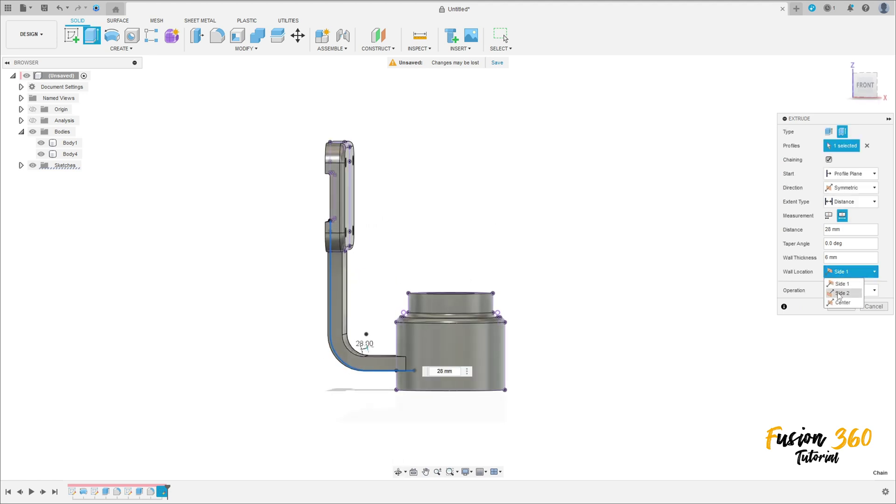
click(839, 291)
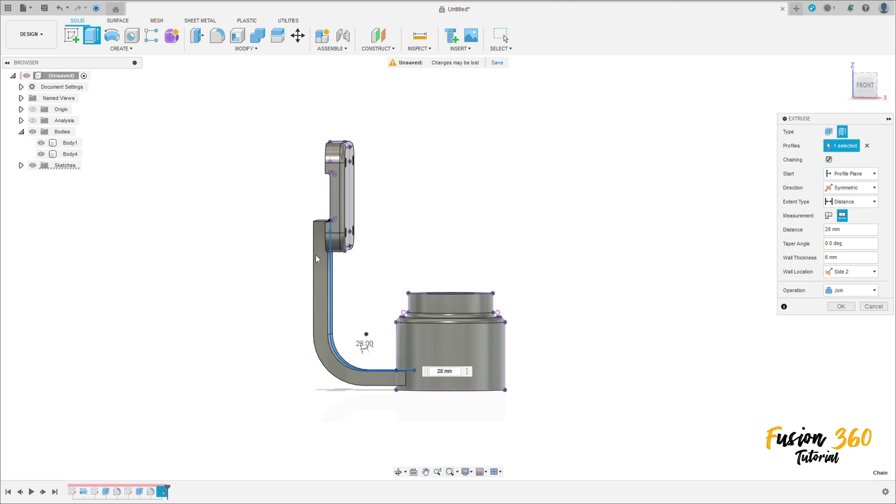
click(851, 271)
click(840, 281)
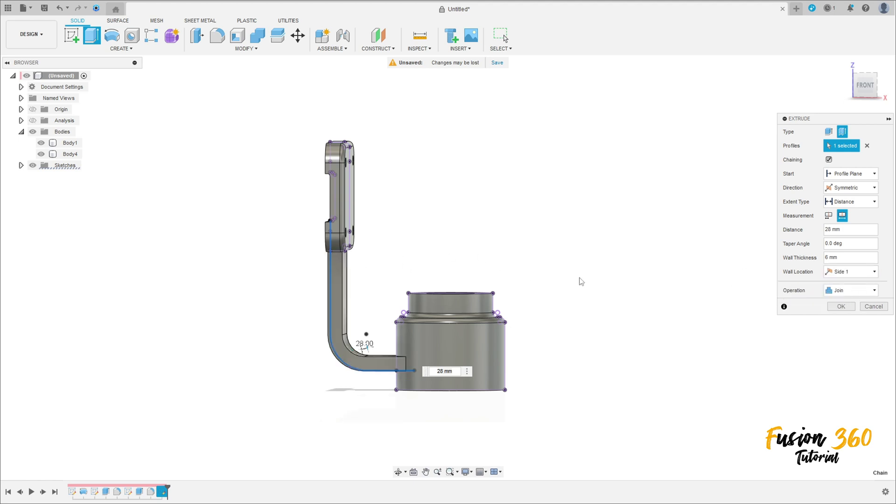
click(841, 306)
shift+middle_drag(691, 296, 507, 225)
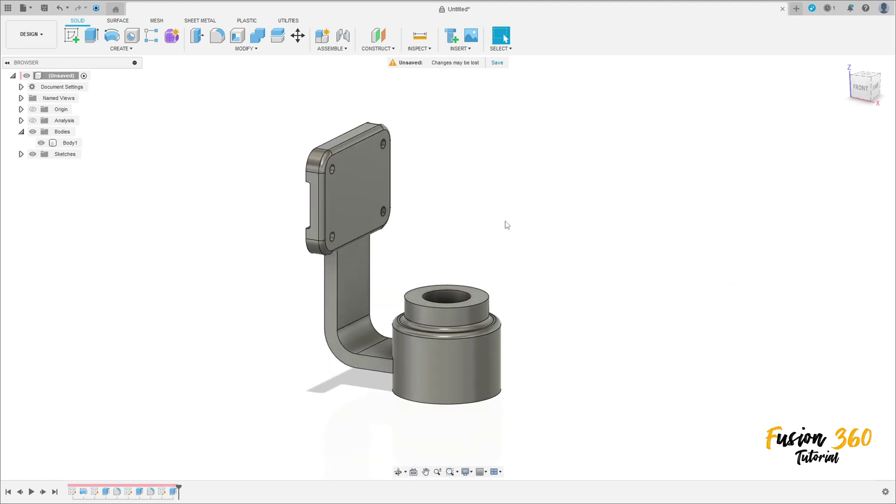
click(33, 120)
shift+middle_drag(317, 180, 343, 164)
shift+middle_drag(387, 210, 308, 209)
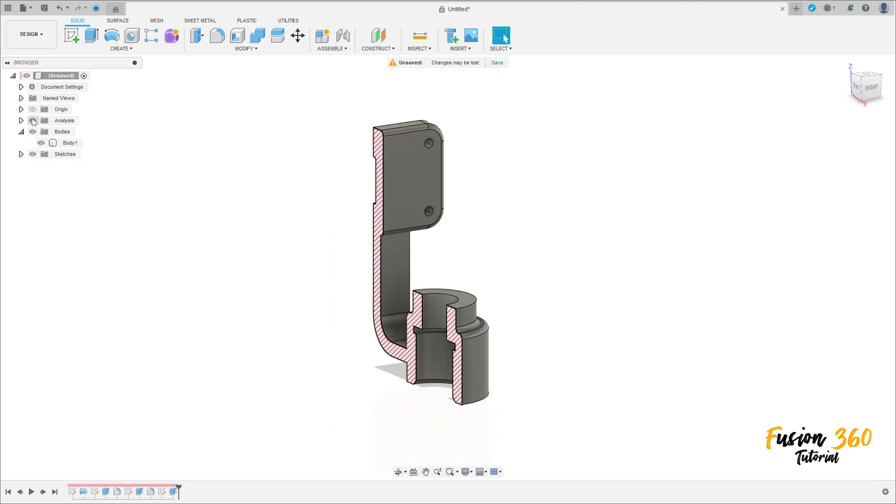
click(32, 121)
mouse_move(445, 233)
shift+middle_down()
mouse_move(487, 234)
mouse_move(458, 236)
shift+middle_up()
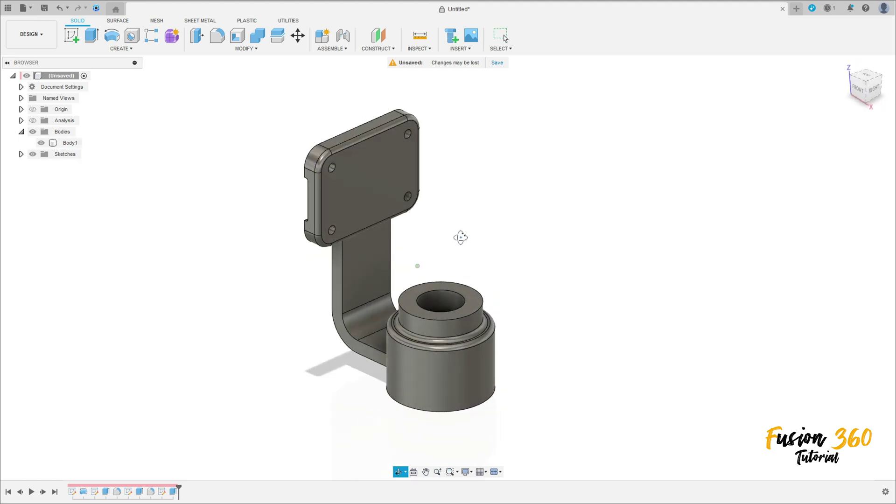
click(845, 65)
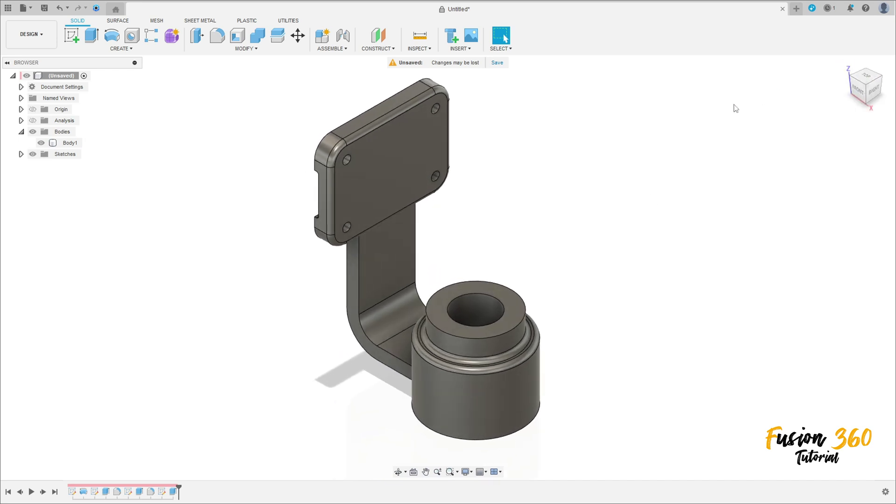
Offset a new construction plane -25 mm from the YZ plane through the sleeve.
click(382, 49)
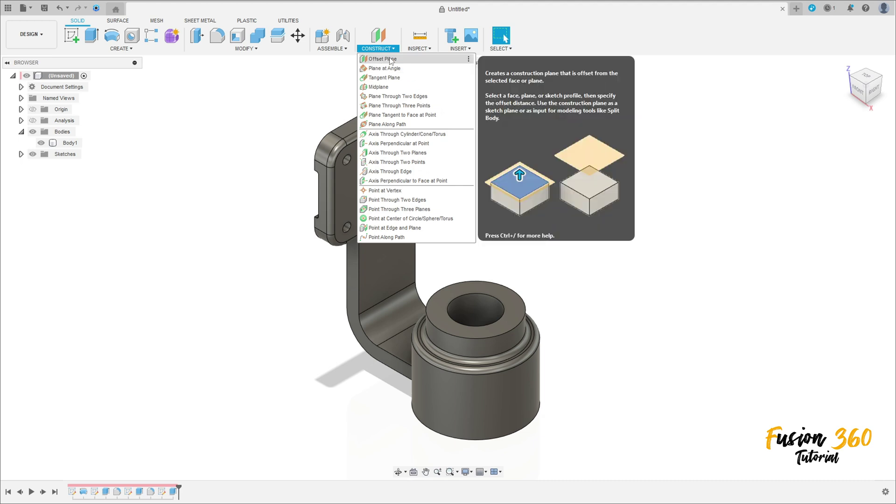
click(387, 59)
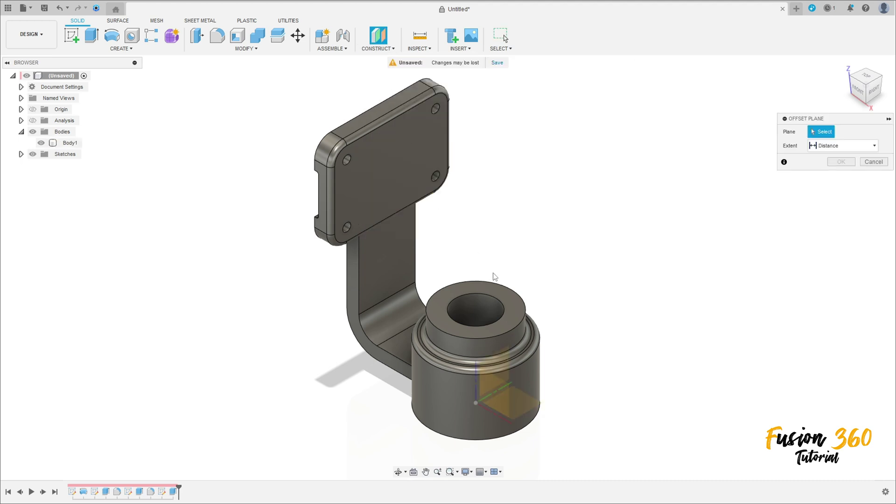
shift+middle_drag(523, 372, 584, 377)
click(512, 374)
drag(516, 377, 460, 363)
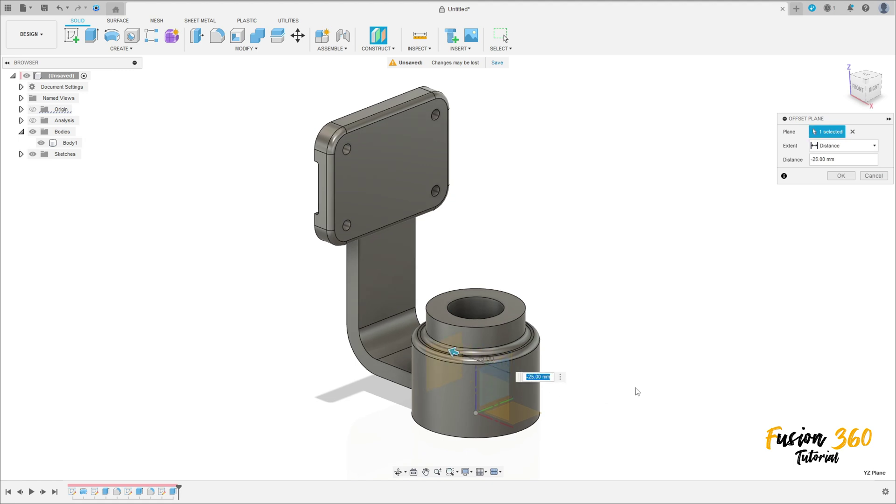
key(Return)
click(71, 35)
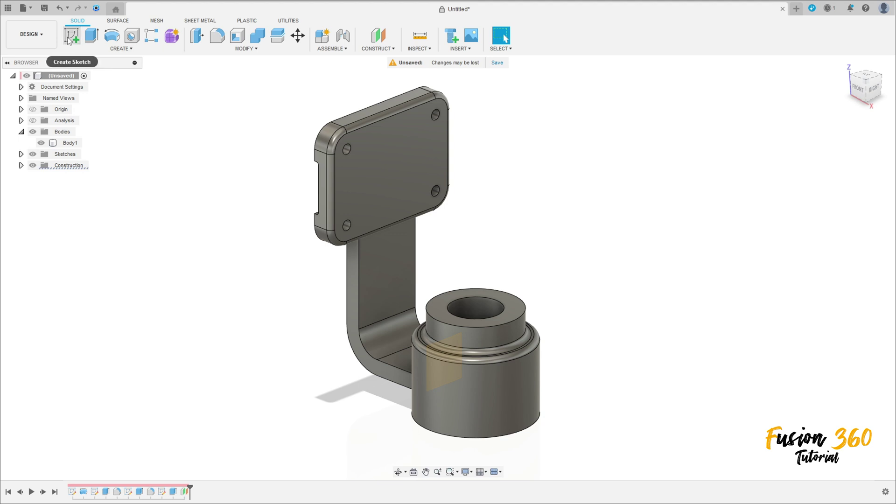
On the offset plane, draw concentric Ø20 and Ø10 circles on the plate.
click(440, 366)
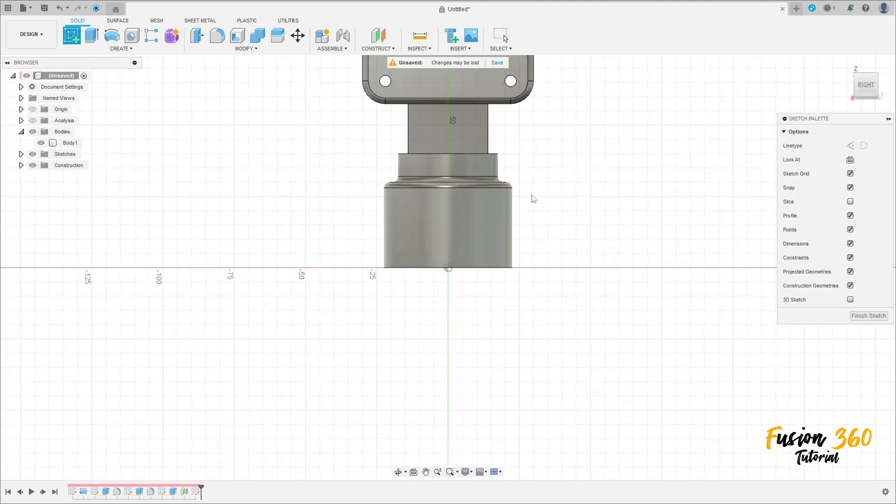
click(111, 37)
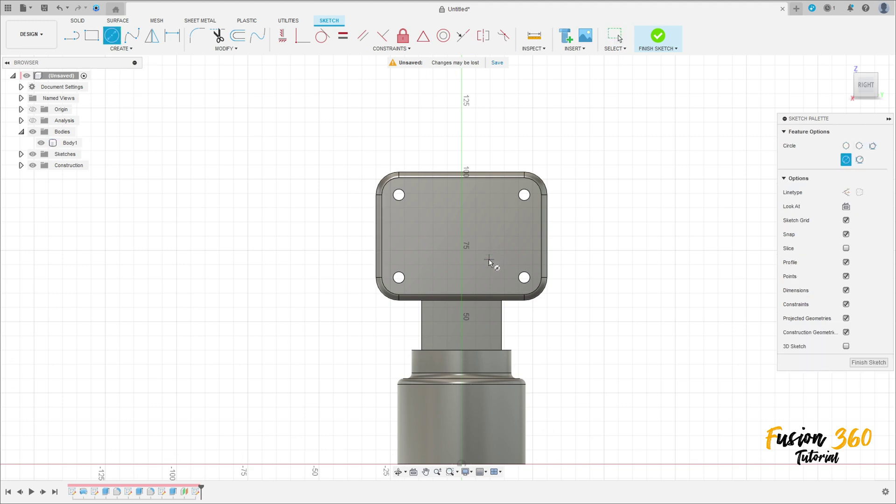
click(462, 237)
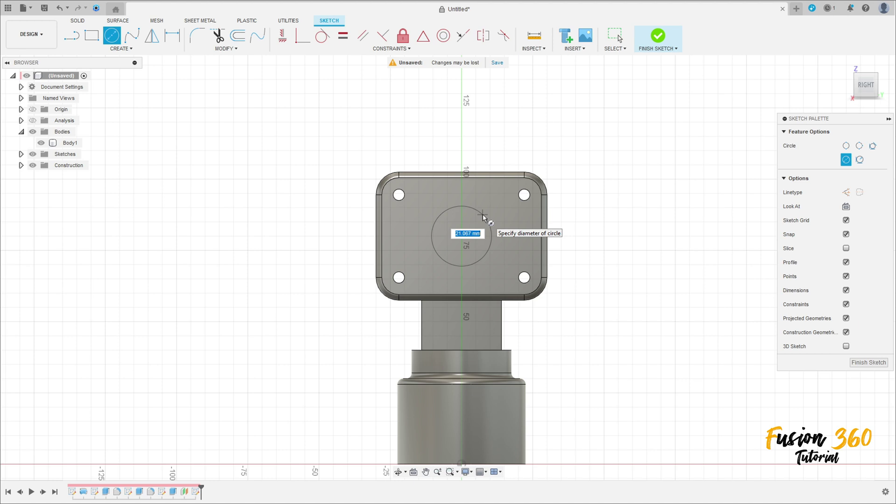
key(Return)
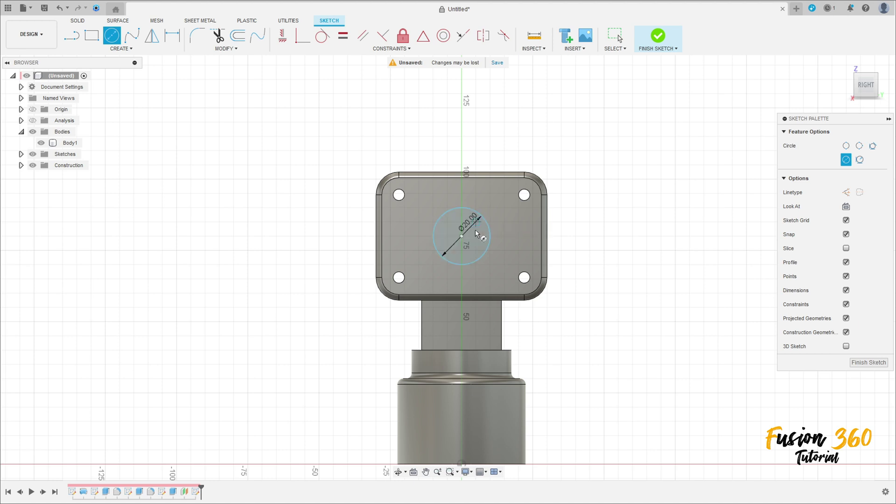
click(462, 236)
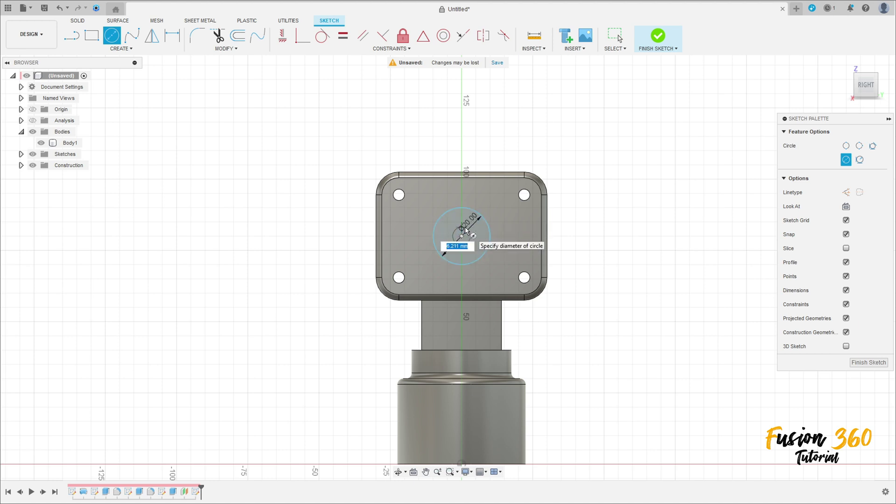
key(Return)
key(Escape)
drag(473, 219, 500, 204)
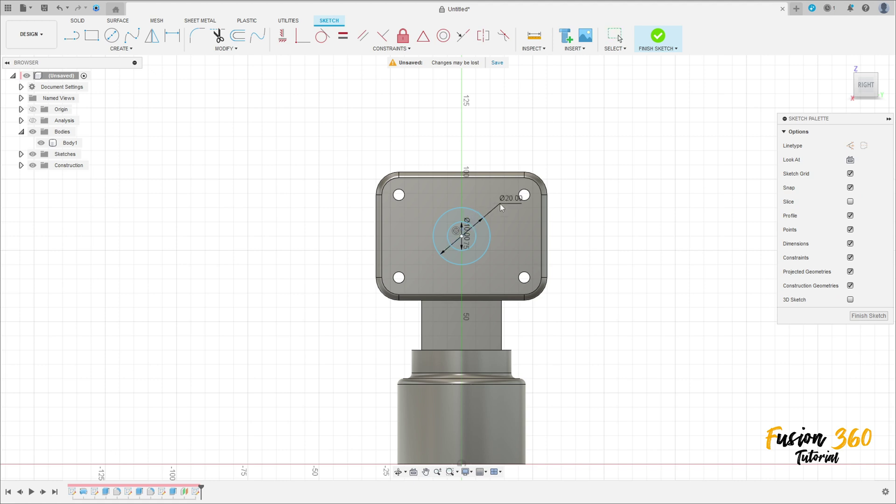
drag(468, 237, 522, 222)
Dimension the circle centre 80 mm vertically from the origin.
key(d)
scroll(412, 223, down, 3)
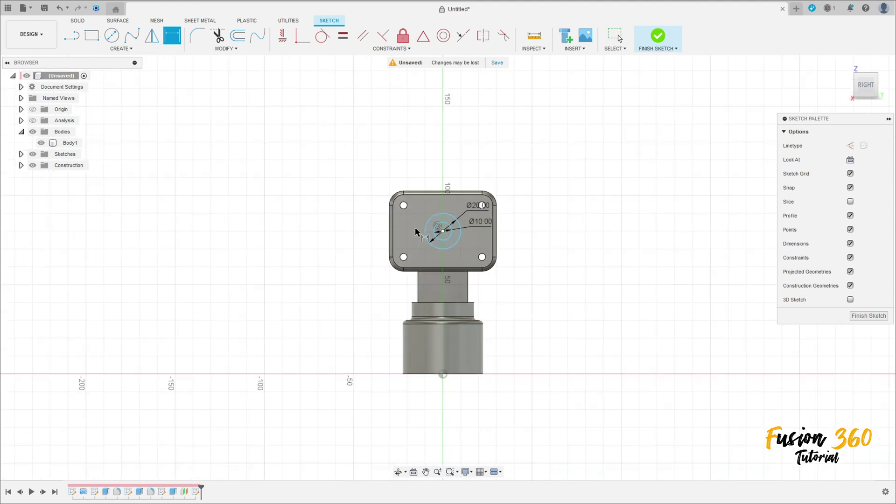
click(440, 231)
click(440, 361)
click(553, 299)
key(Return)
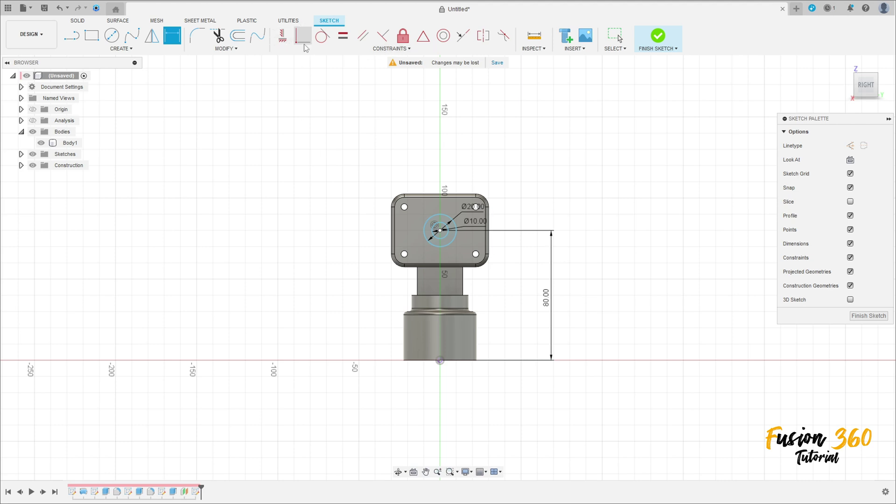
Constrain the circle centre vertically over the origin and finish the sketch.
click(283, 35)
click(441, 234)
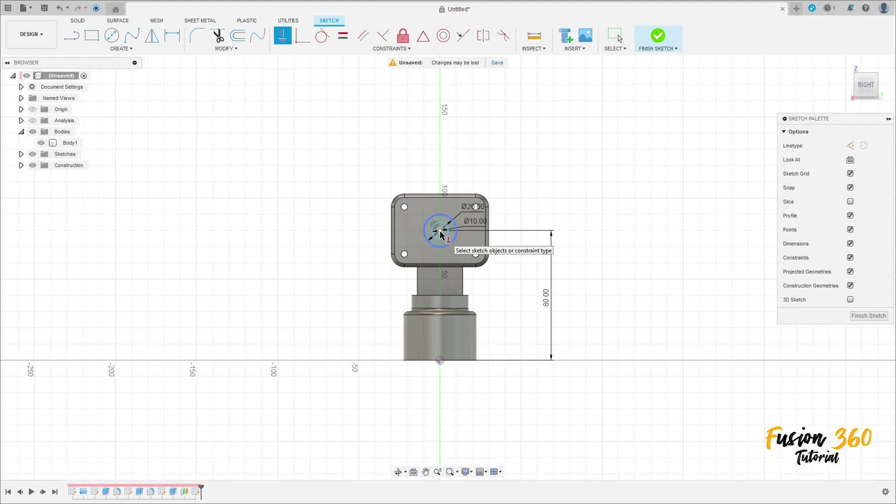
click(440, 362)
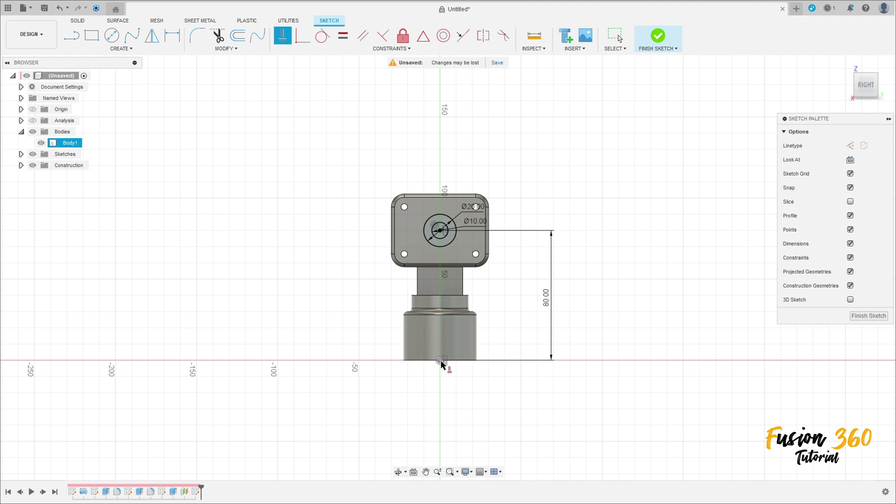
scroll(367, 201, down, 1)
mouse_move(444, 124)
shift+middle_down()
mouse_move(460, 132)
mouse_move(610, 120)
shift+middle_up()
click(658, 36)
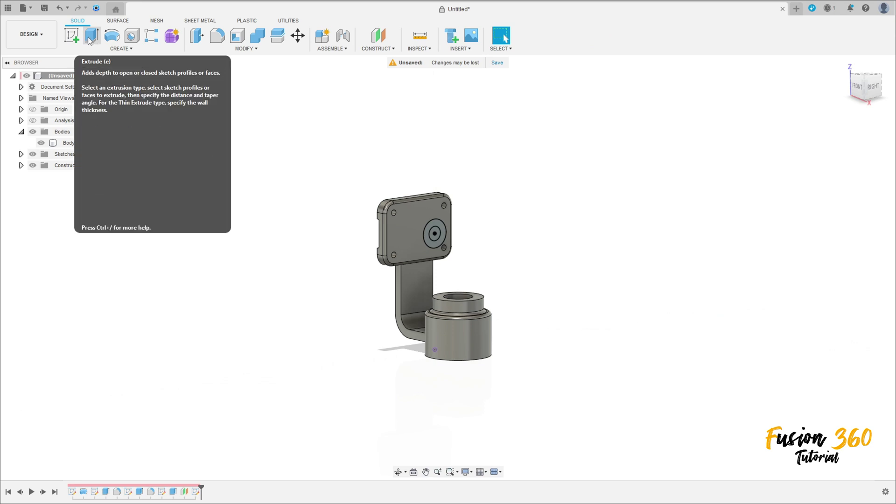
Extrude both circle profiles -27 mm, joined to the plate, then show Sketch10.
click(91, 36)
scroll(413, 224, up, 5)
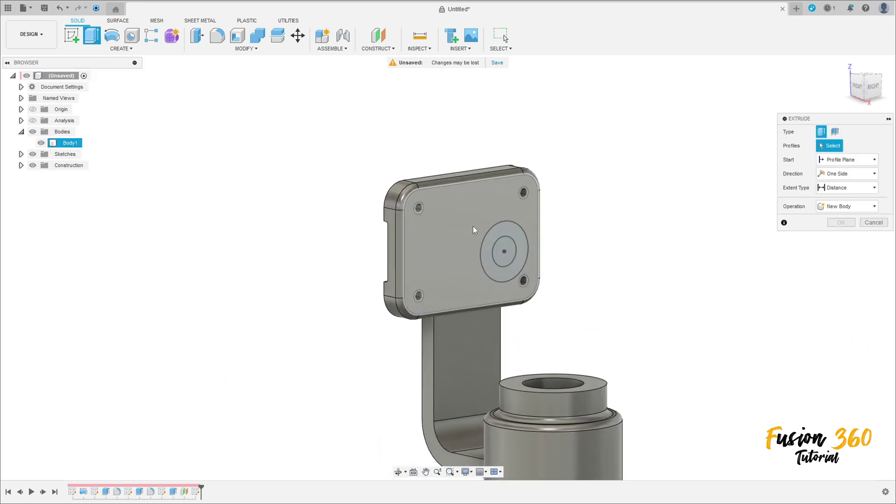
click(511, 230)
click(490, 255)
shift+middle_drag(490, 254, 515, 262)
drag(516, 263, 368, 236)
text(-27)
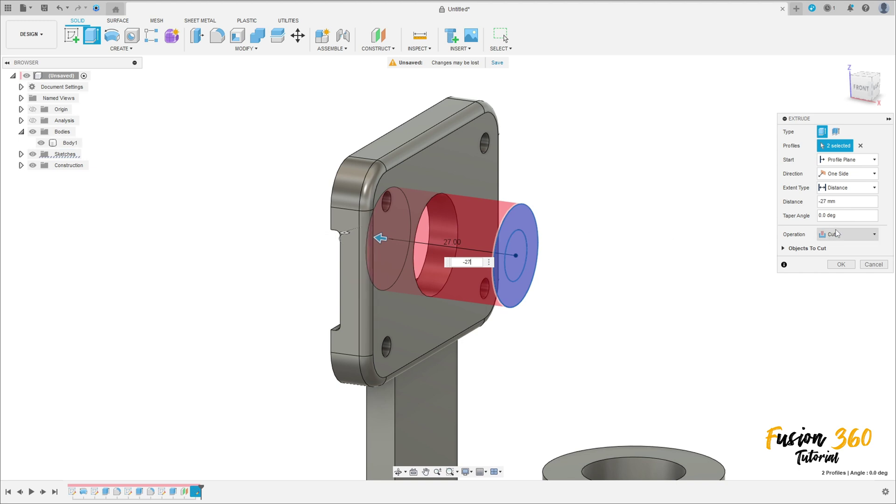
click(840, 234)
click(826, 245)
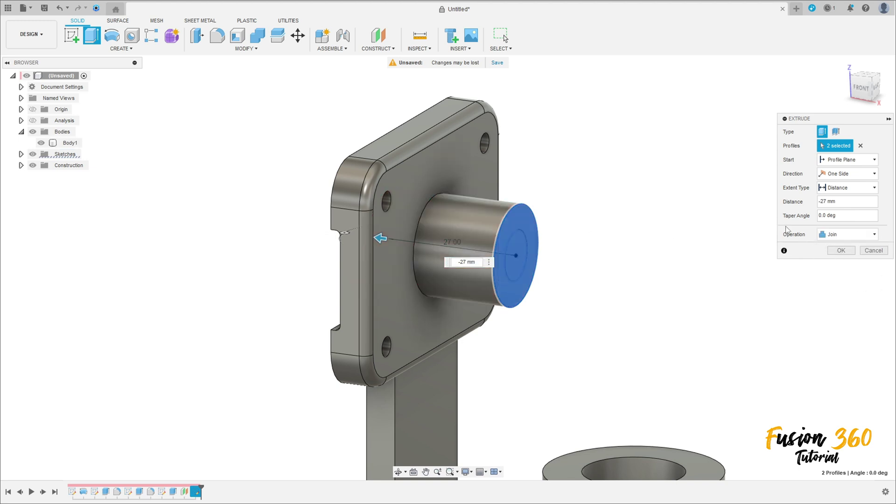
click(841, 251)
click(21, 154)
click(41, 210)
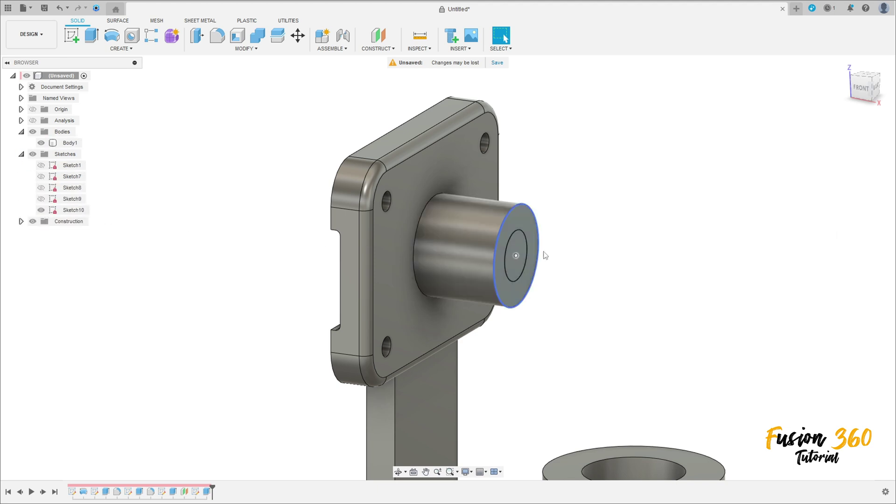
Cut the 10 mm inner circle profile through the boss with extent All.
click(21, 155)
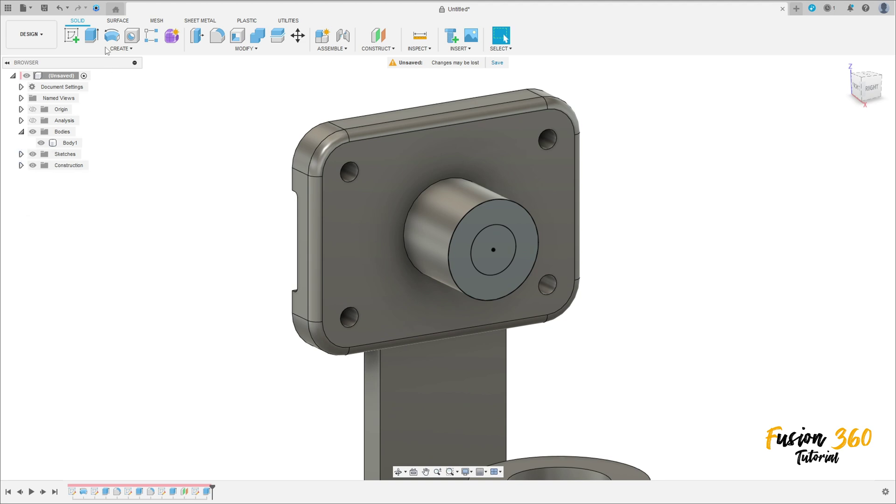
click(92, 38)
click(497, 252)
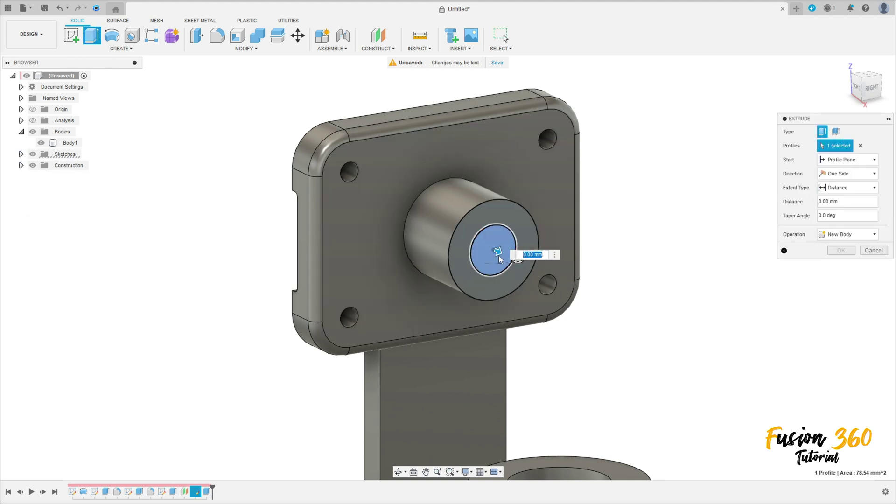
click(500, 252)
drag(500, 251, 475, 241)
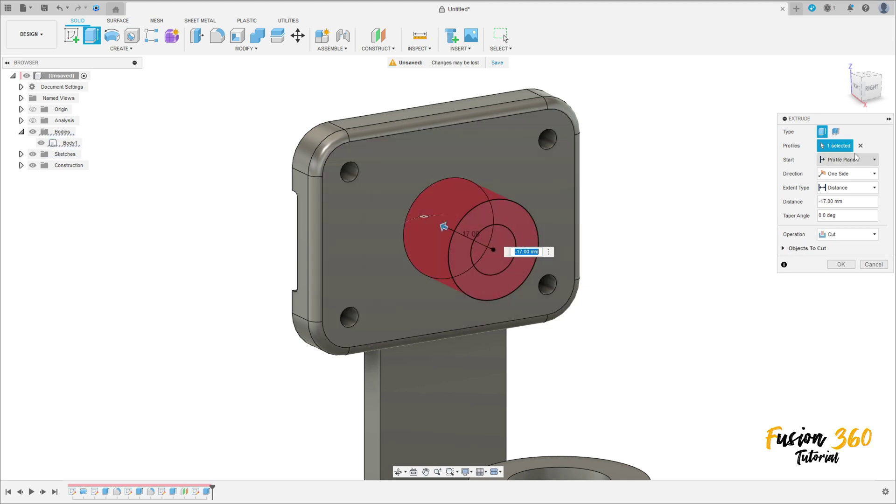
click(861, 146)
click(494, 250)
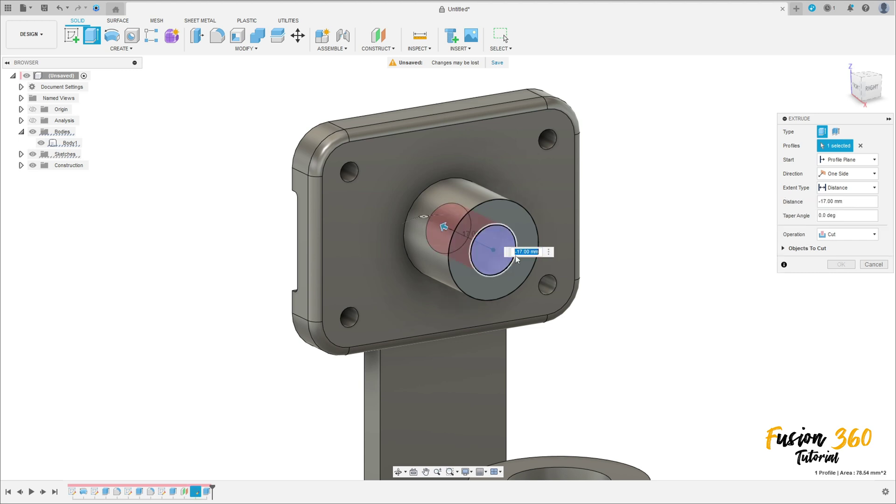
shift+middle_drag(565, 261, 480, 255)
click(867, 185)
click(836, 220)
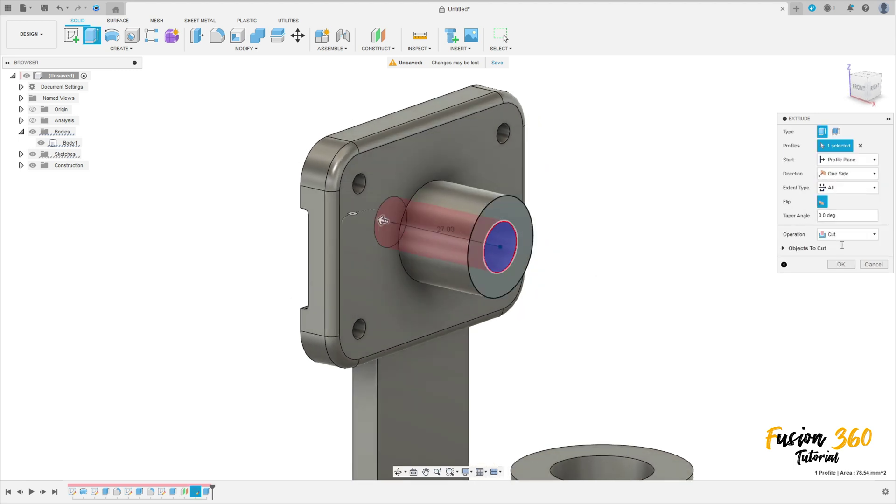
click(842, 264)
shift+middle_drag(626, 280, 572, 265)
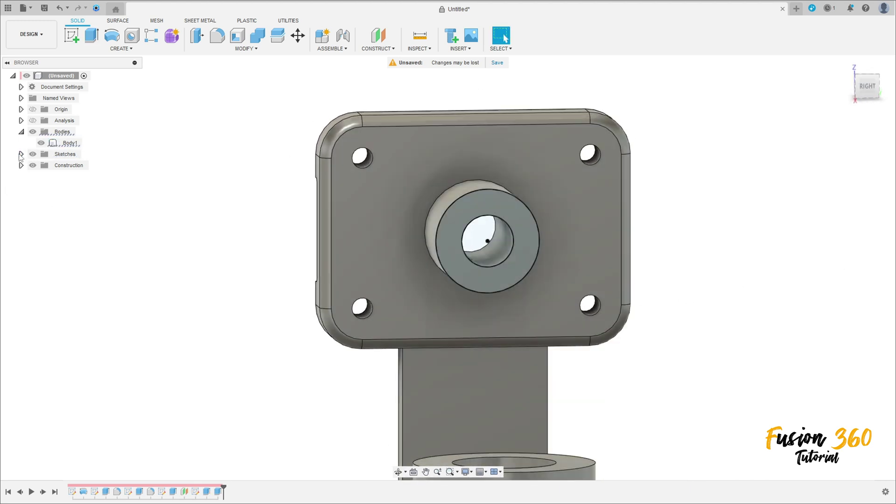
Collapse the Browser folders, return to the Home view, and start a Hole feature.
click(20, 154)
click(21, 154)
click(21, 132)
shift+middle_drag(291, 226, 395, 273)
scroll(337, 226, down, 2)
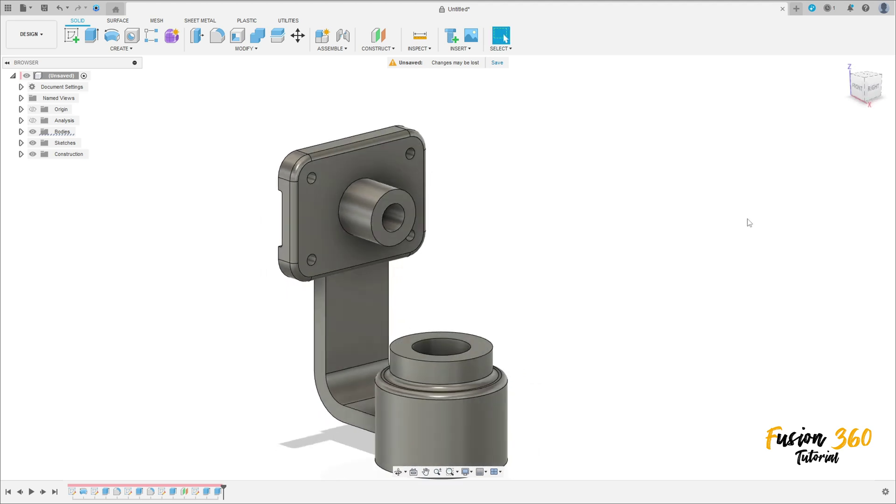
click(844, 66)
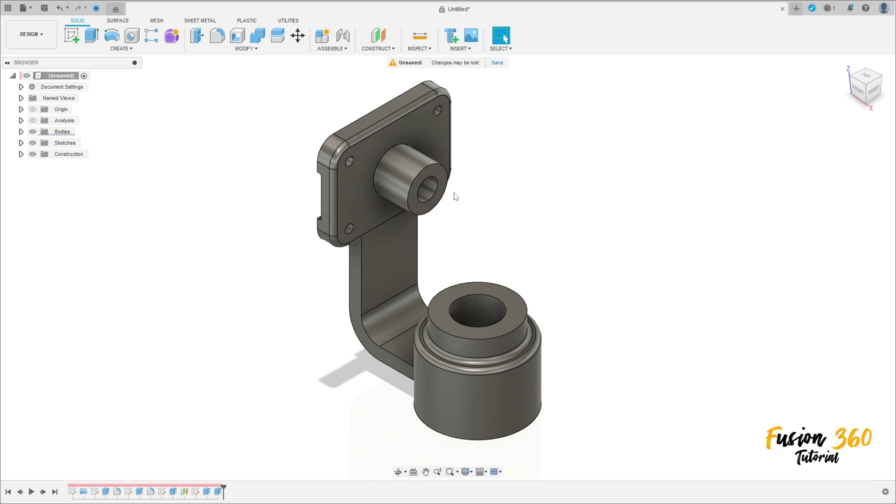
click(132, 36)
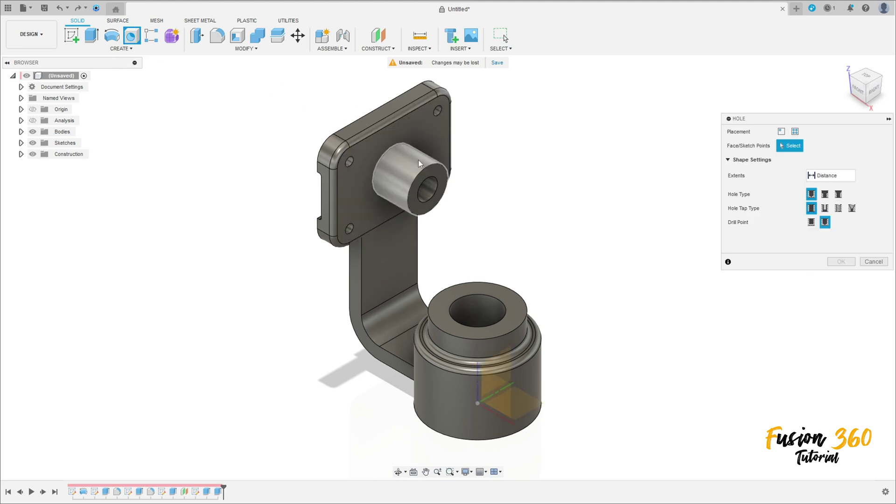
Drill a 3 mm, 10 mm-deep hole into the boss's curved face, 12 mm along.
click(419, 159)
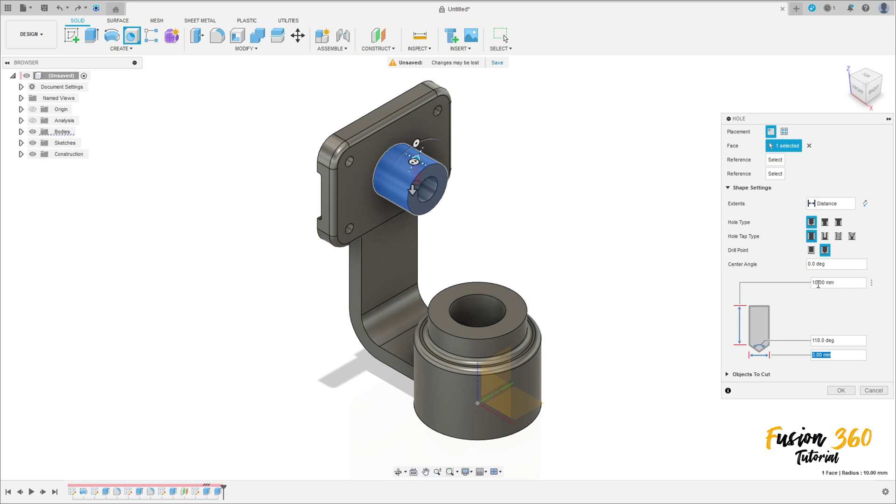
scroll(413, 159, up, 5)
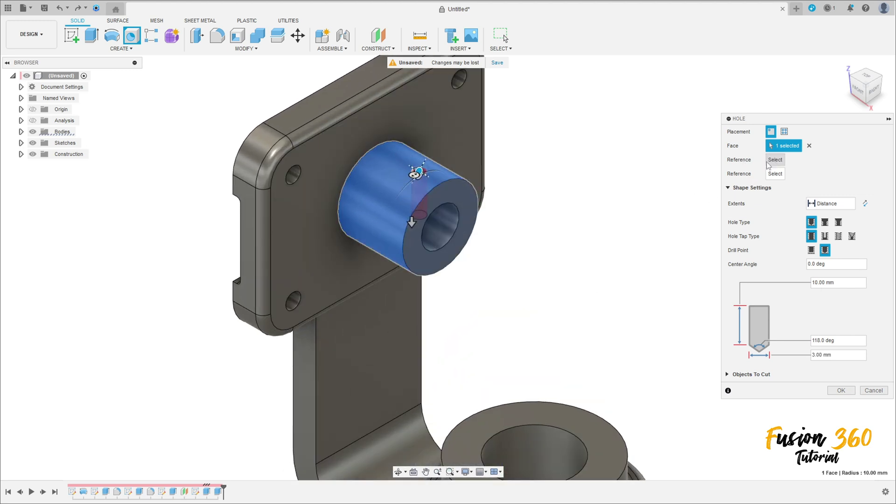
click(363, 330)
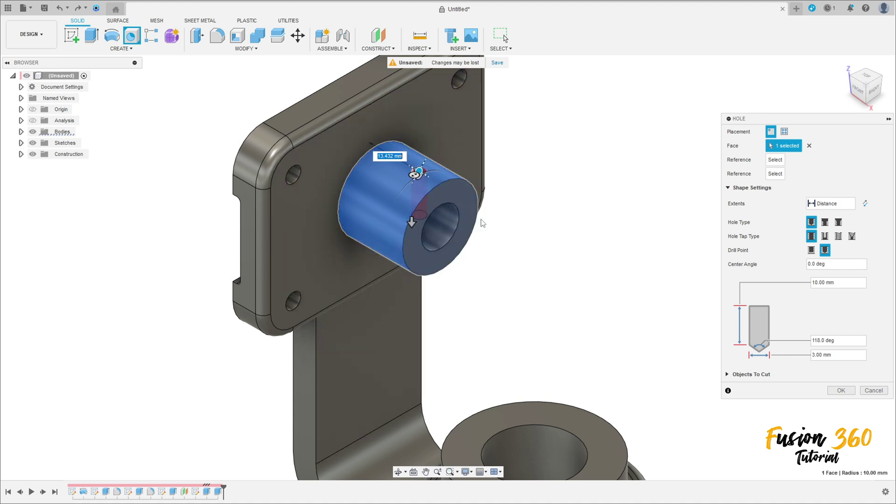
text(12)
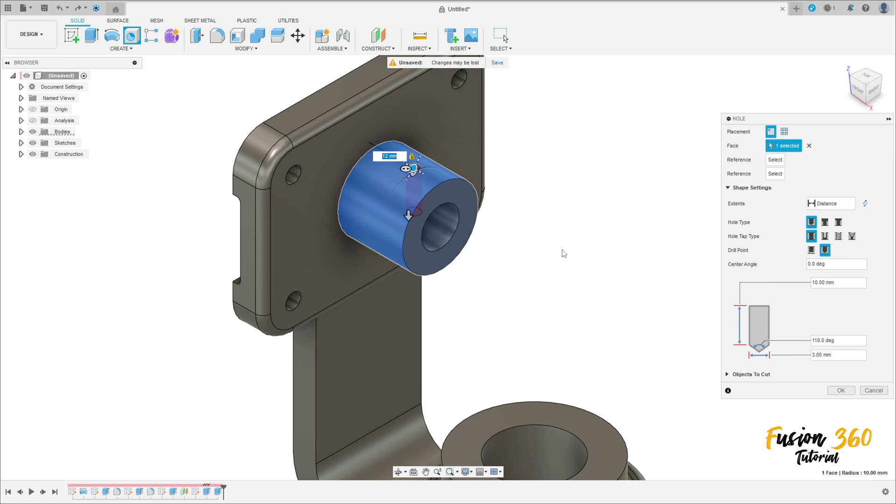
click(842, 390)
shift+middle_drag(559, 270, 525, 241)
key(F6)
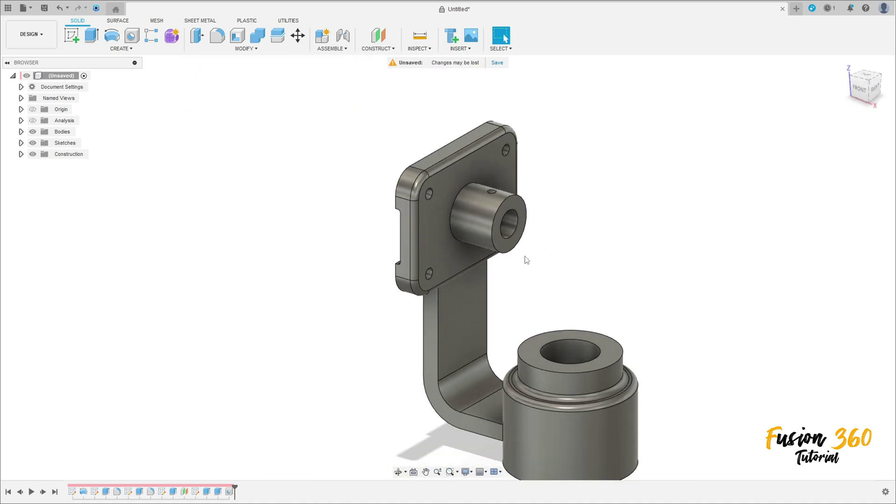
Briefly view the section analysis, then turn it off and reframe the bracket.
click(33, 121)
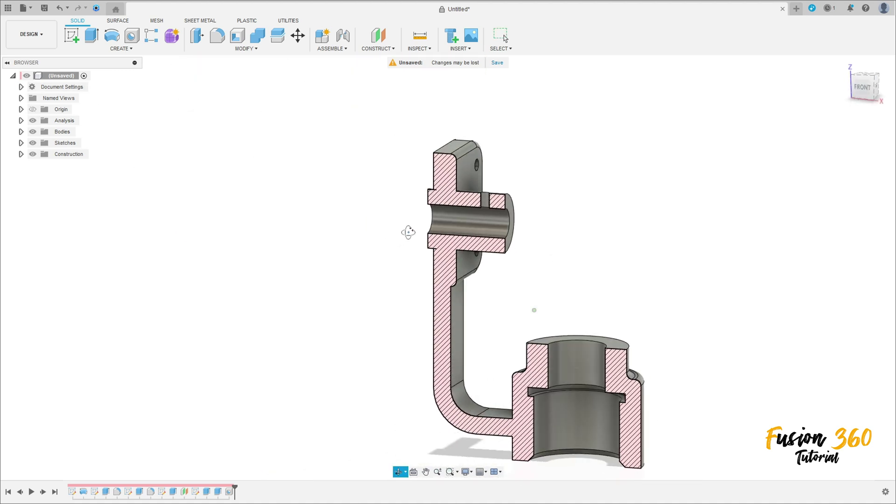
shift+middle_drag(486, 208, 388, 229)
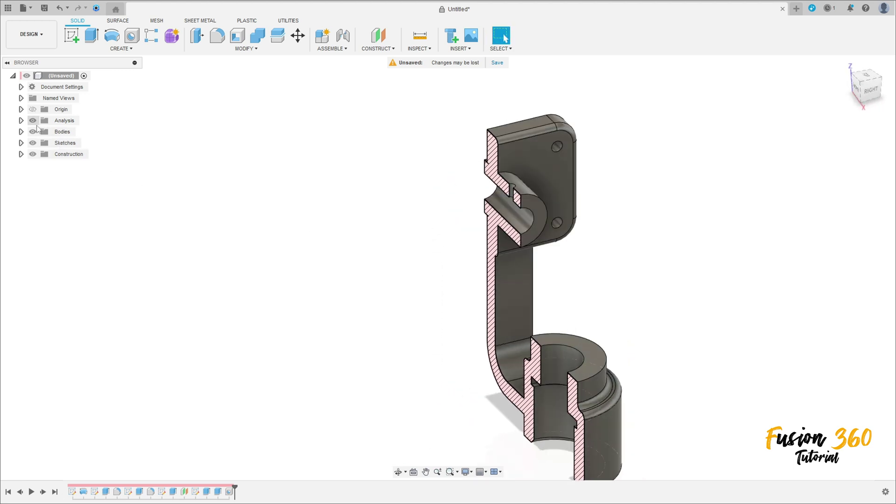
click(32, 121)
key(F4)
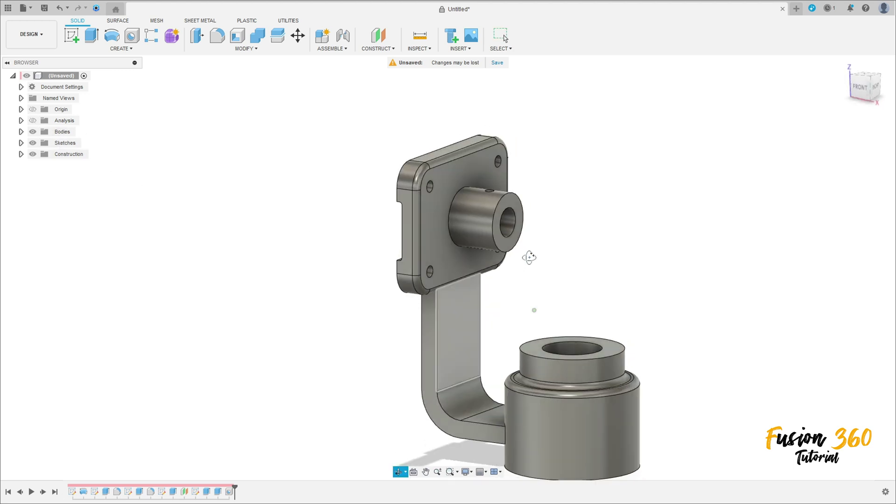
key(Escape)
middle_drag(526, 256, 471, 257)
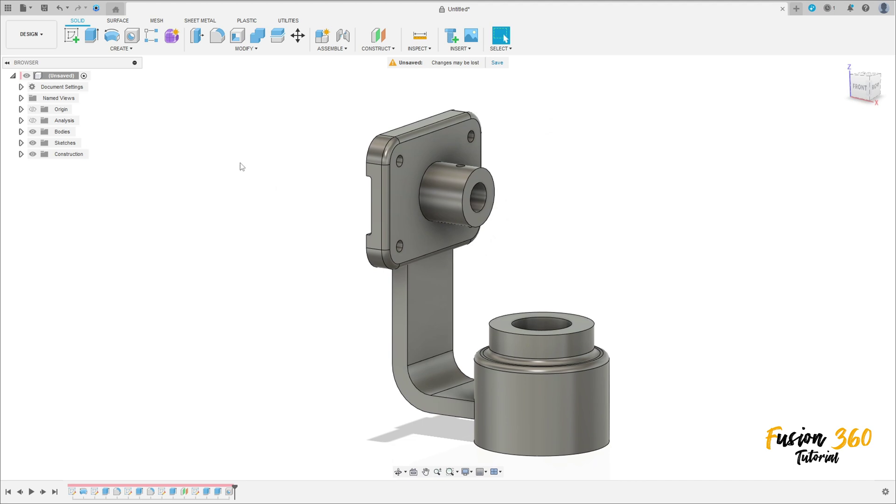
click(72, 36)
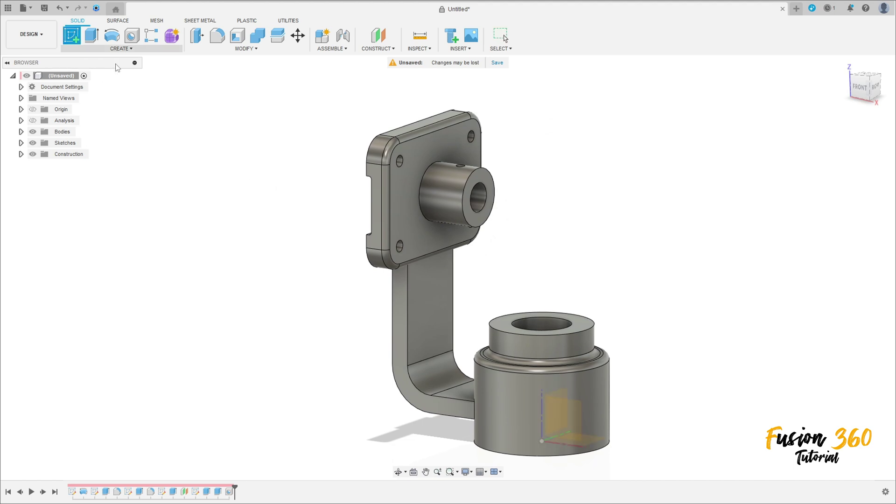
Start a sketch on the front plane and project the bracket body into it.
click(571, 417)
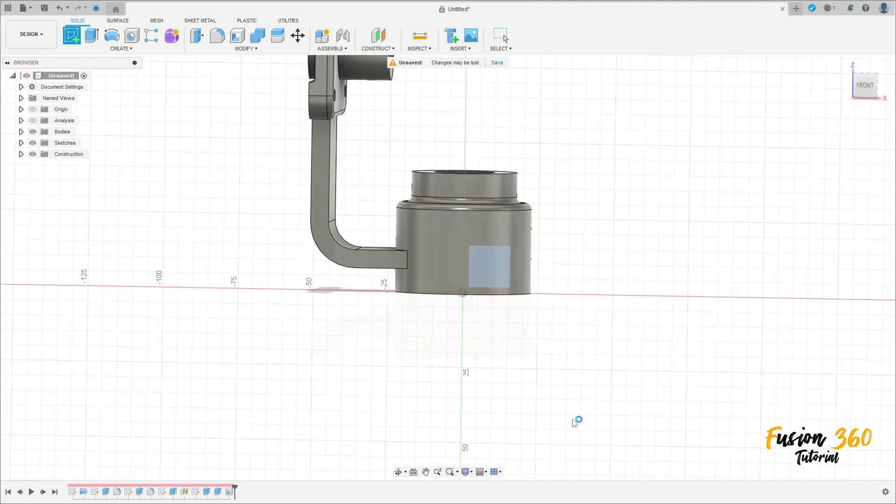
scroll(584, 205, down, 5)
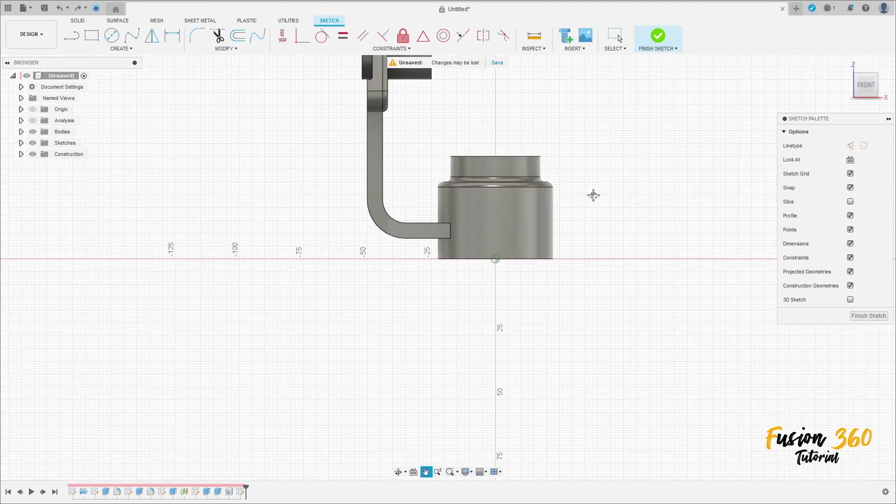
click(122, 48)
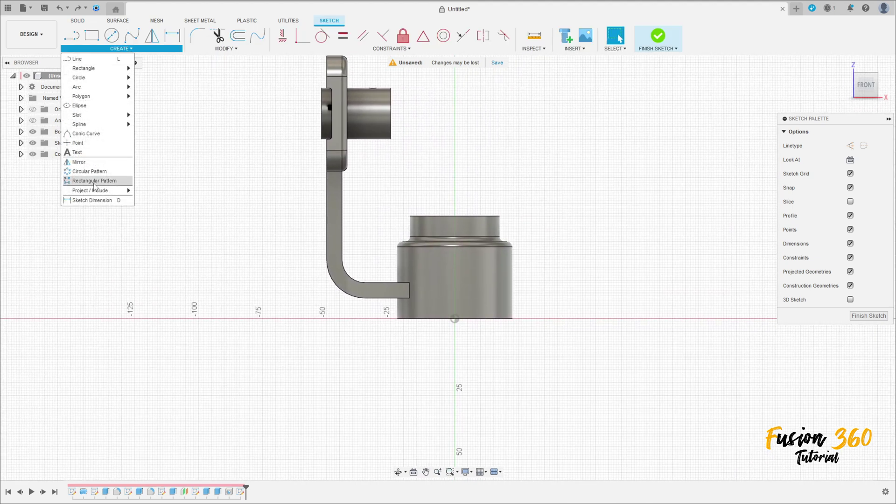
mouse_move(104, 191)
click(150, 191)
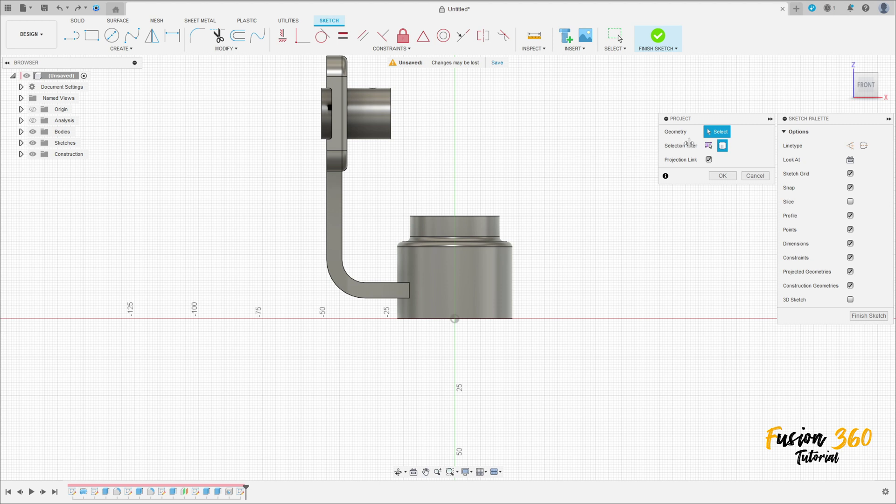
click(425, 257)
click(723, 175)
middle_drag(204, 93, 198, 128)
scroll(198, 127, up, 3)
Draw an L-shaped line from the boss's lower edge down and across to the sleeve's top step.
key(l)
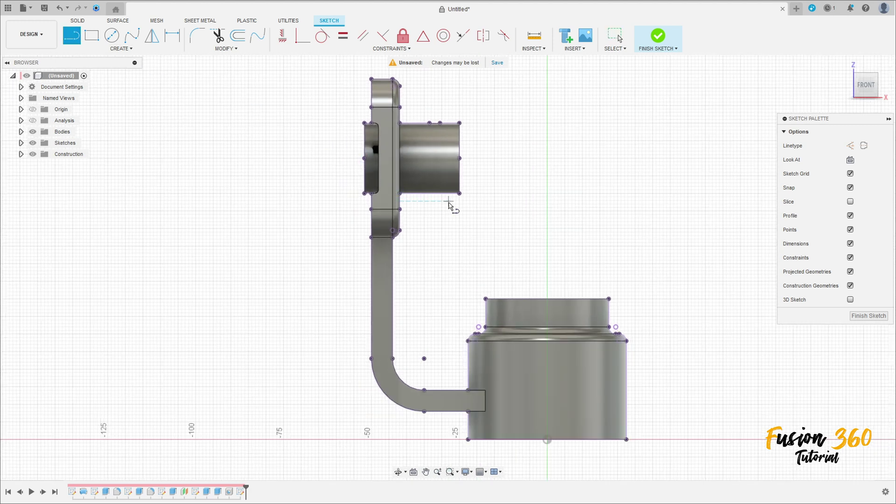
click(435, 195)
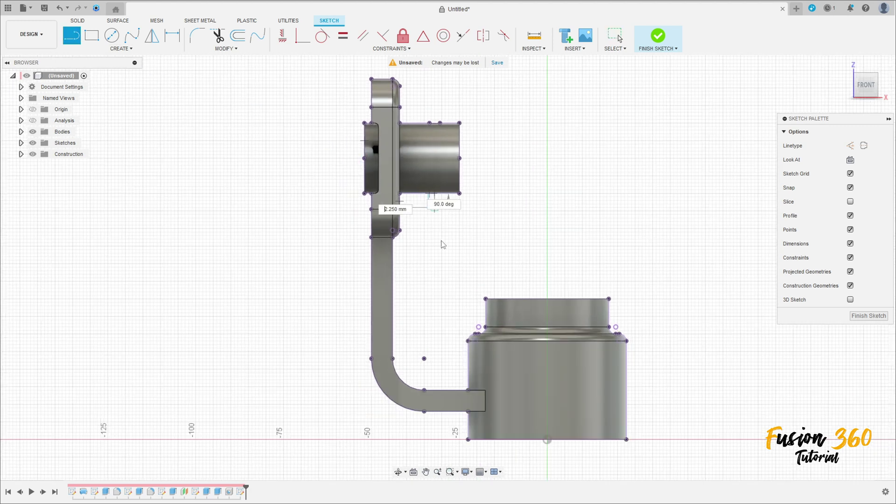
click(436, 310)
scroll(487, 314, up, 3)
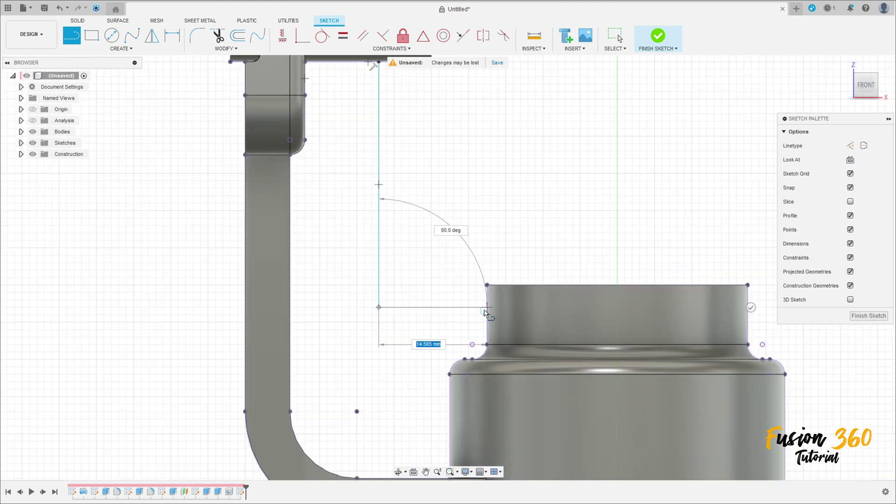
click(486, 309)
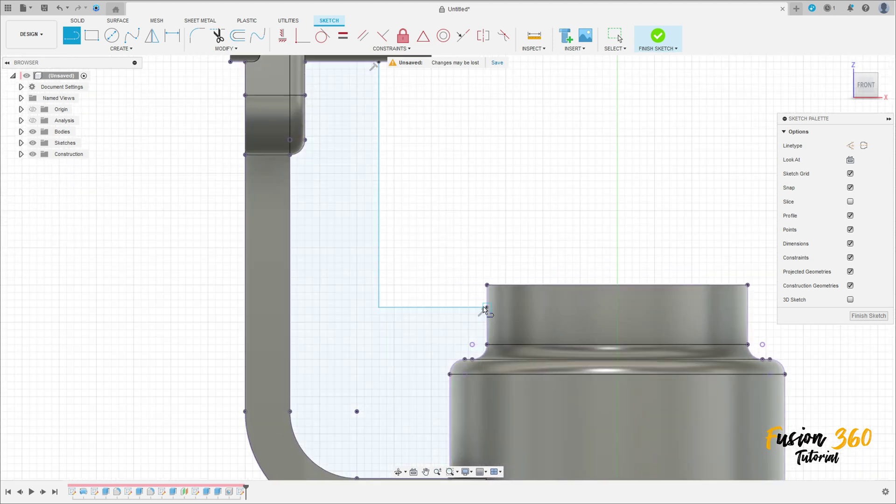
Dimension the horizontal line 2 mm above the sleeve's top edge.
click(172, 36)
click(455, 307)
click(514, 286)
click(566, 235)
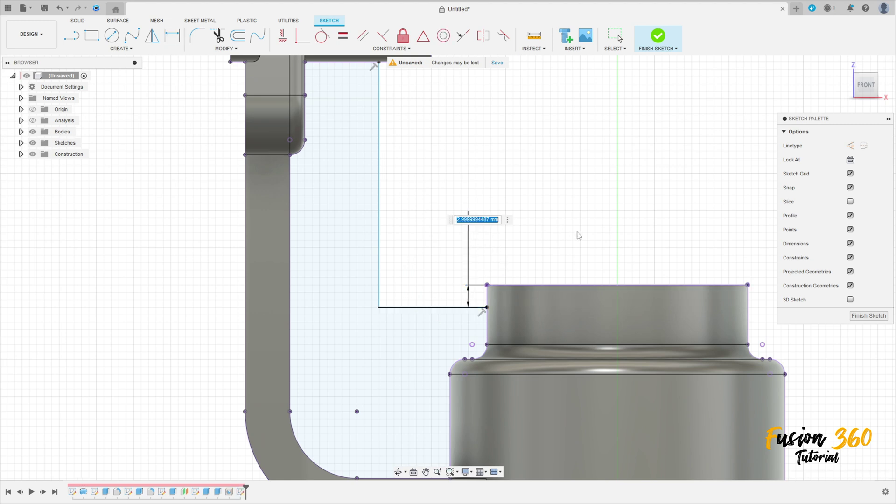
key(Return)
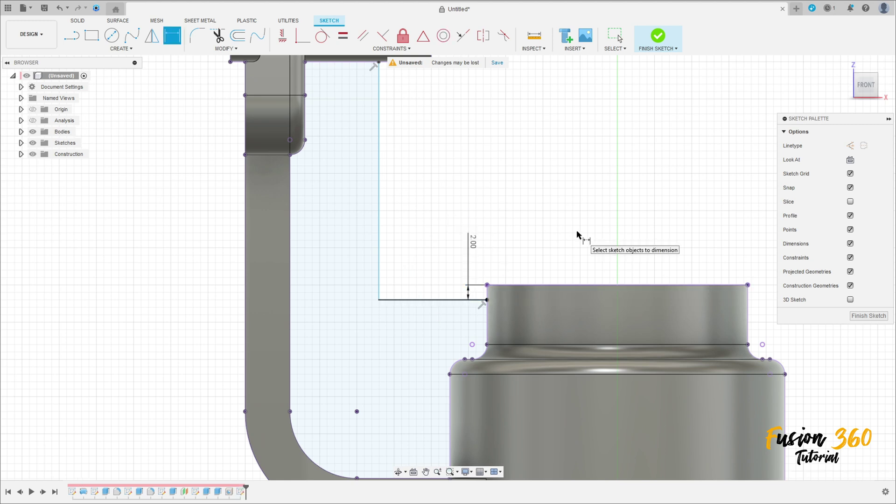
Round the L-line's corner with an R8 sketch fillet.
click(197, 37)
click(379, 300)
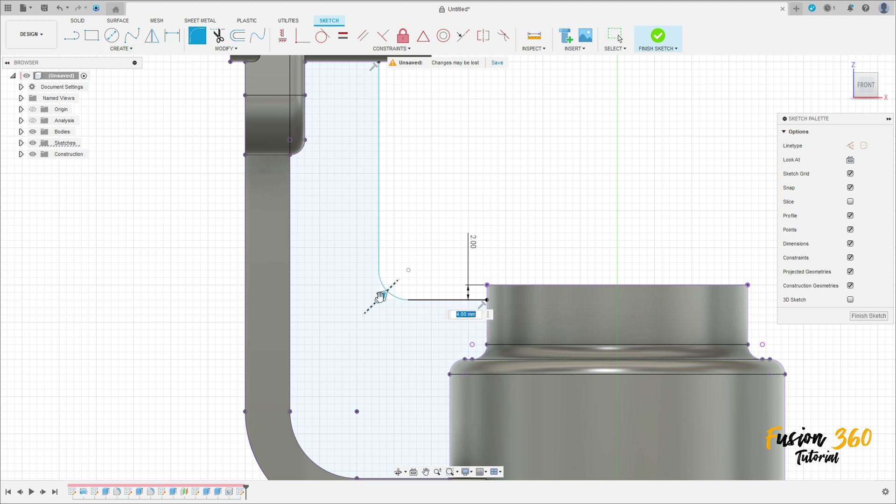
text(8)
key(Return)
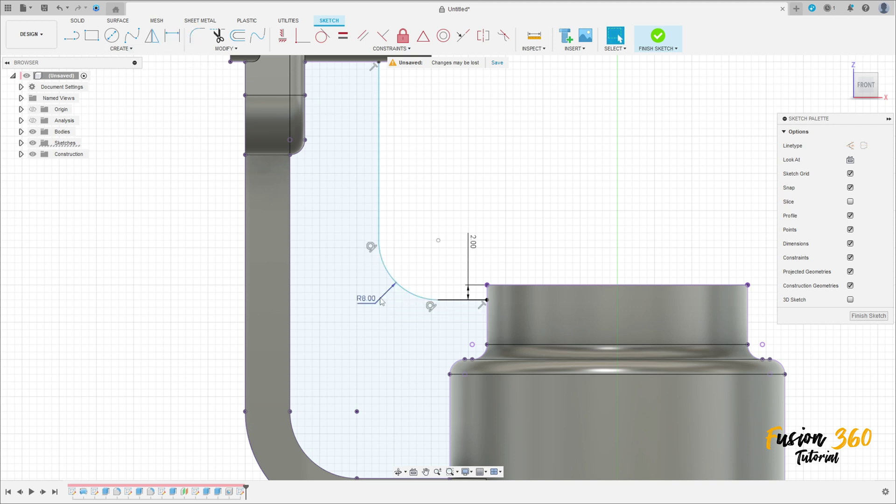
Dimension the vertical line 12 mm from the arm's inner edge.
click(174, 37)
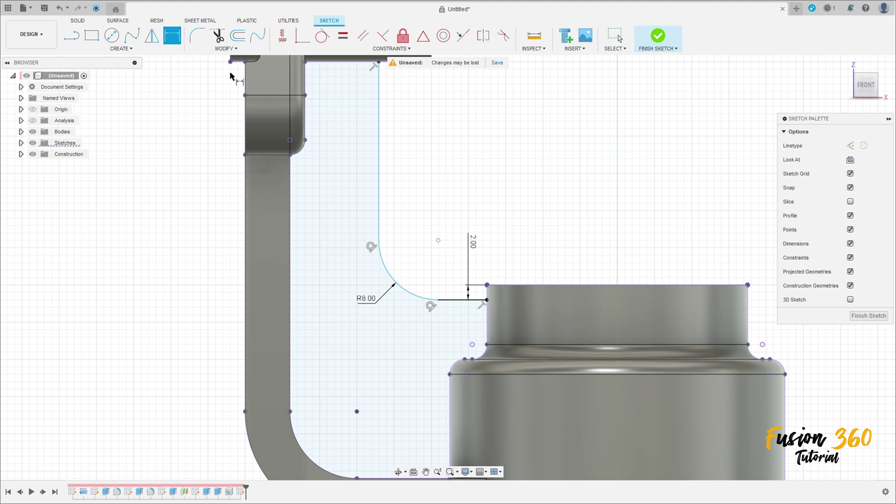
click(379, 170)
click(291, 203)
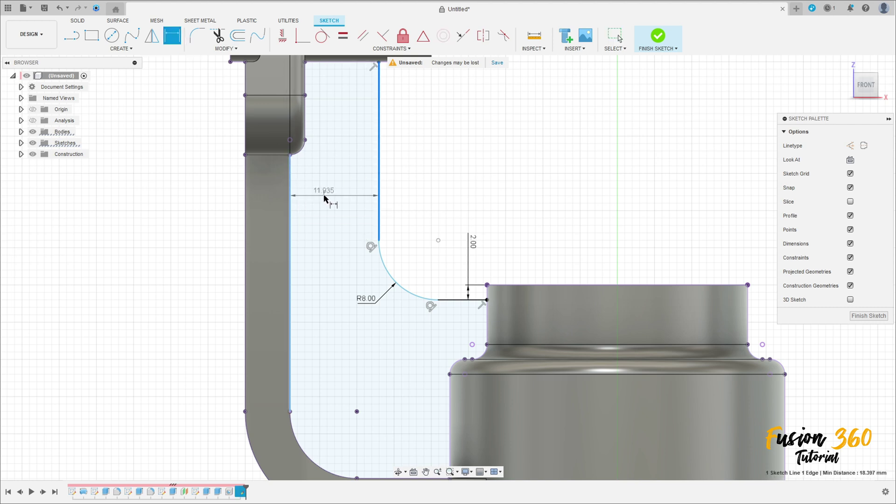
click(329, 198)
text(12)
key(Return)
scroll(447, 204, down, 4)
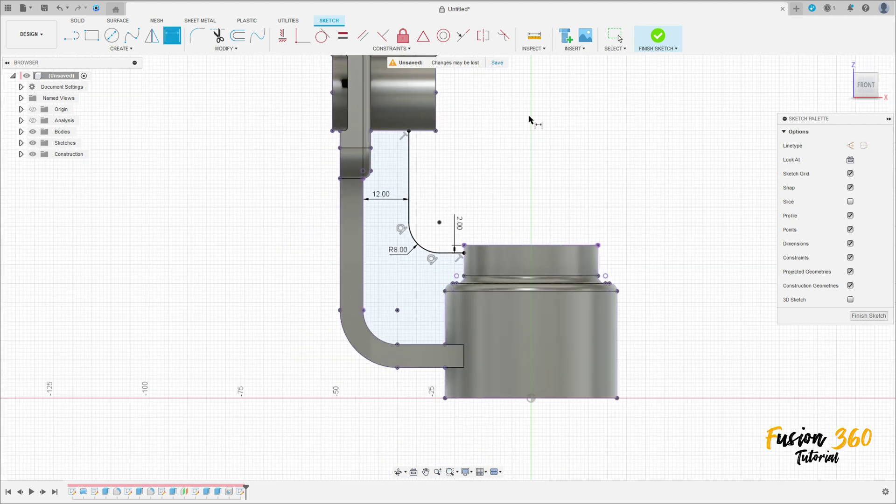
Finish the sketch and orbit to a front-right view.
click(655, 37)
mouse_move(572, 120)
shift+middle_down()
mouse_move(544, 128)
mouse_move(556, 129)
shift+middle_up()
click(121, 49)
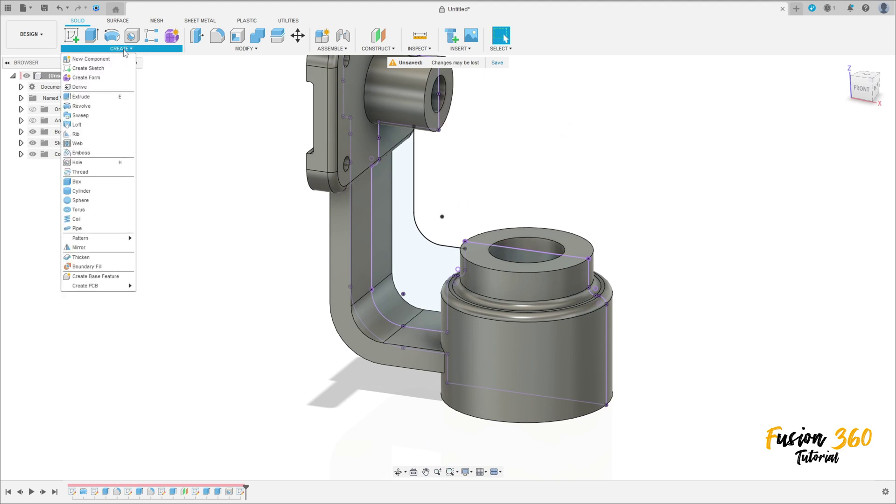
Create a 6 mm rib from the curved sketch line, flipped toward the bracket.
click(93, 134)
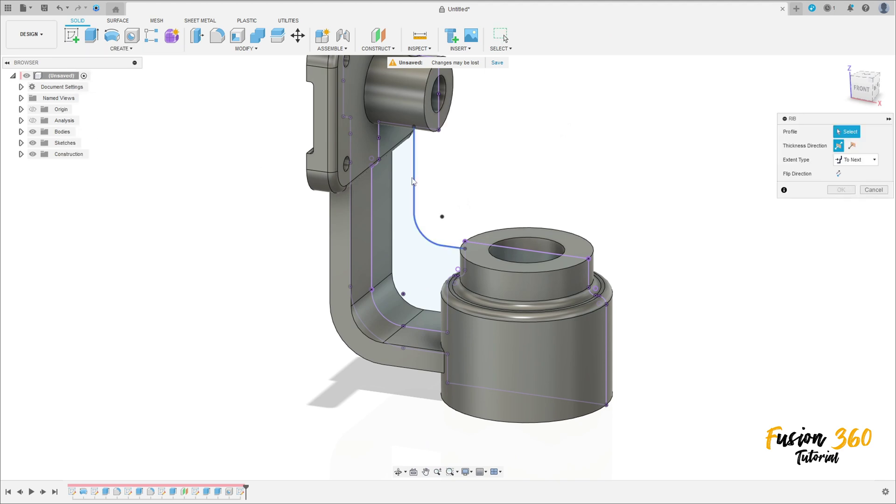
click(414, 180)
click(839, 146)
text(6)
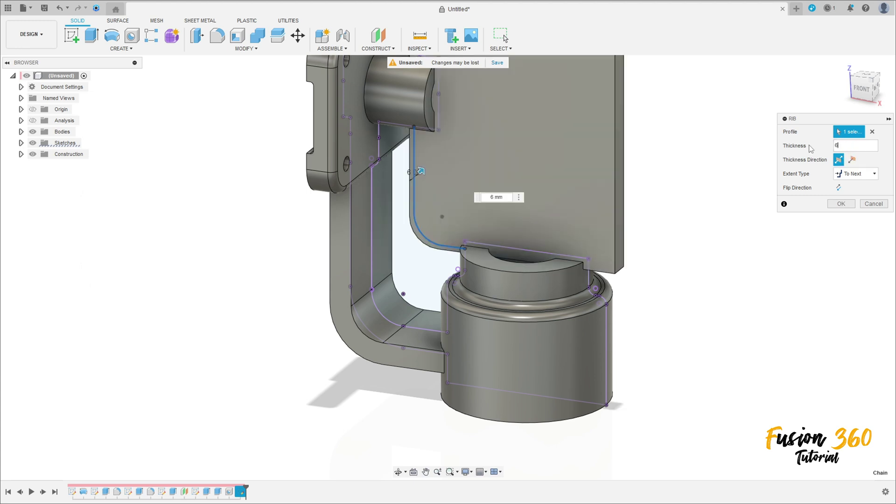
click(837, 190)
shift+middle_drag(572, 158, 654, 206)
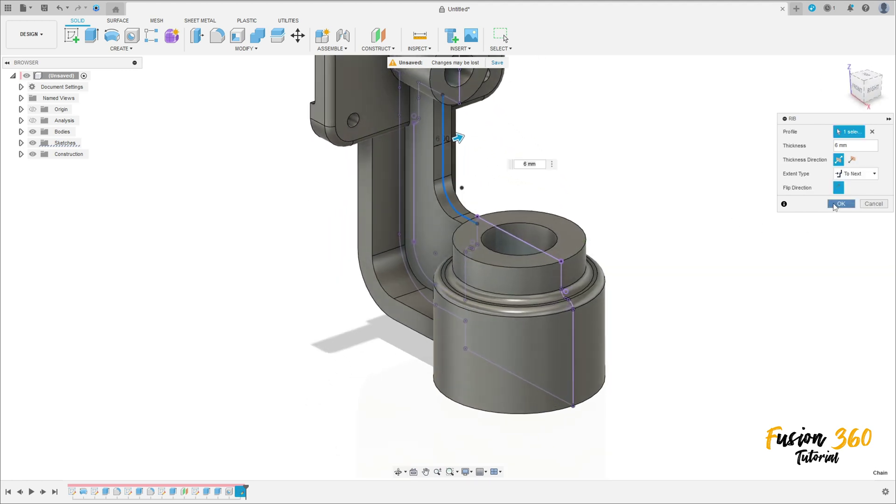
click(841, 204)
scroll(662, 216, down, 3)
middle_drag(591, 200, 298, 234)
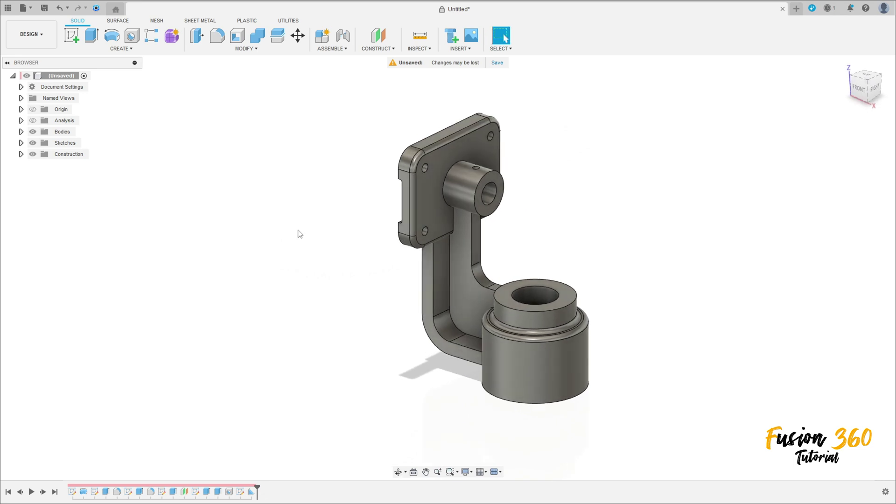
Fillet the boss's base edge at 2 mm and the rib edges at 3 mm.
click(221, 38)
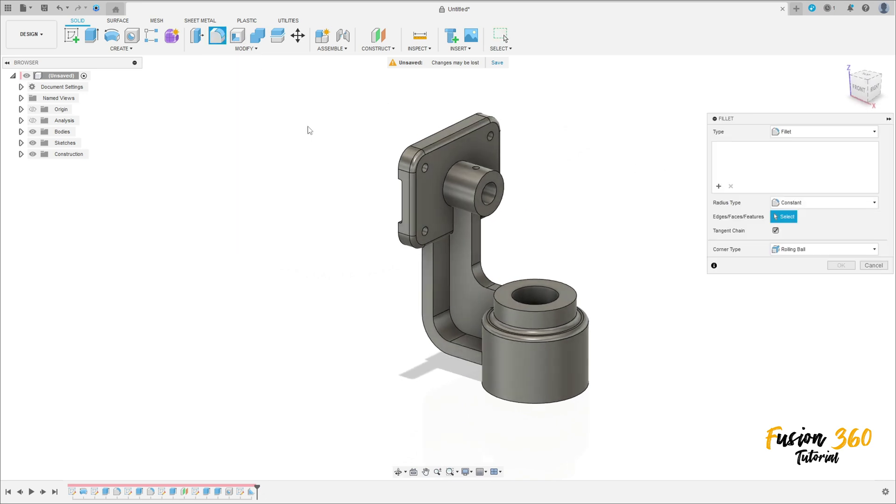
click(452, 172)
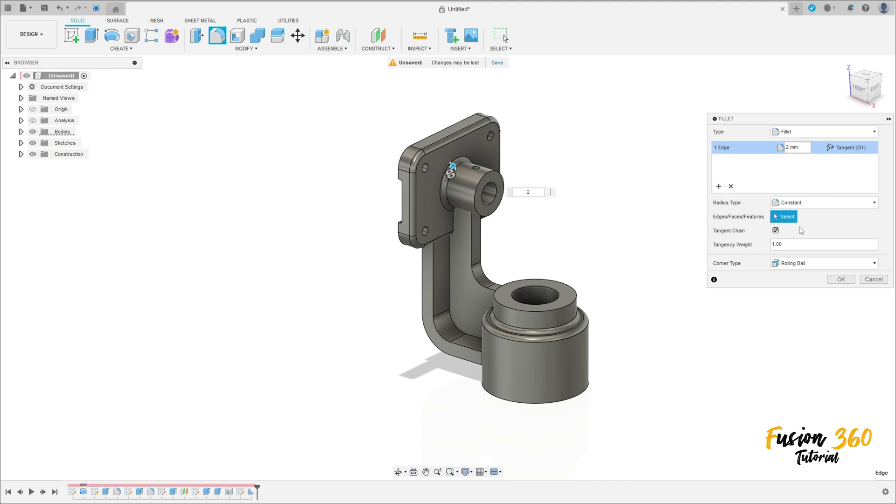
click(722, 188)
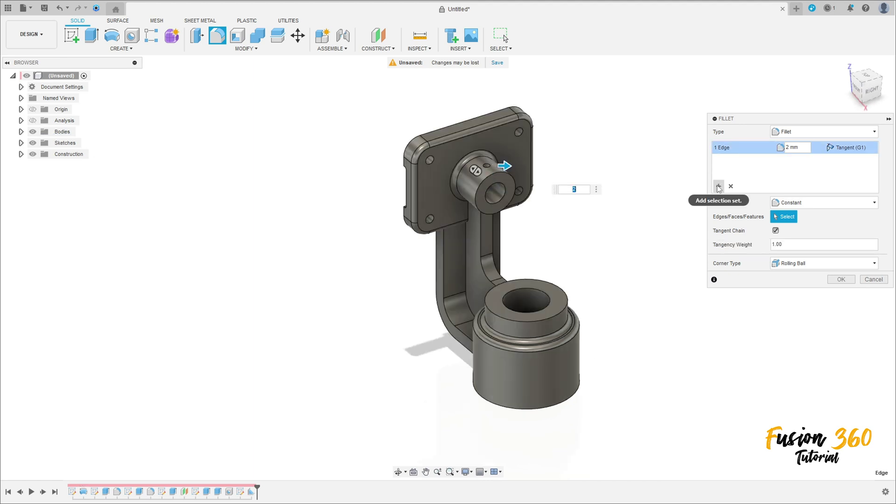
click(719, 187)
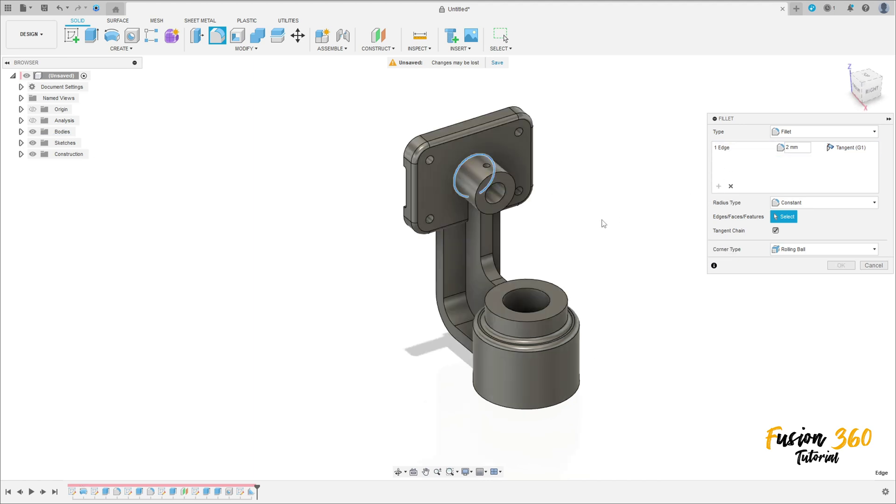
click(483, 271)
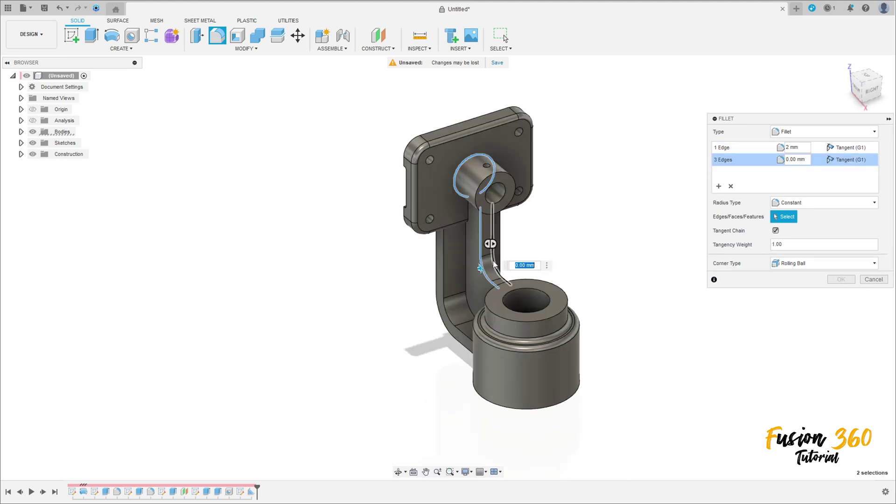
text(3)
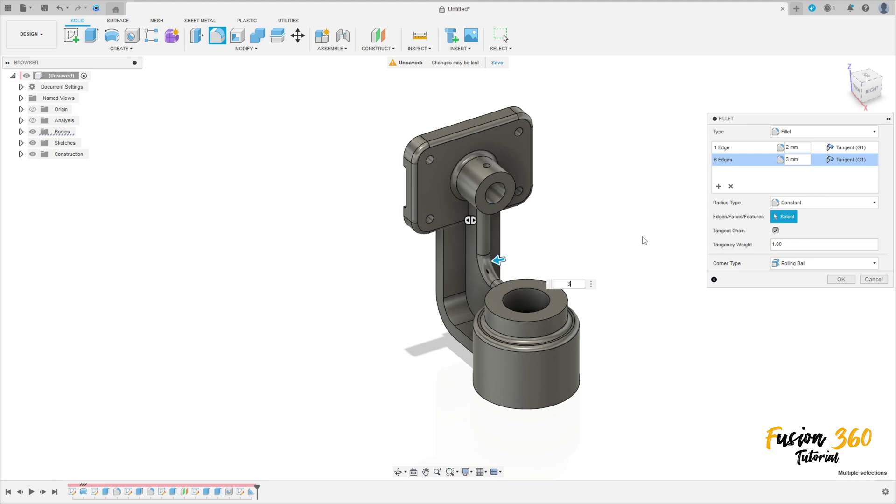
click(841, 279)
Turn the section analysis back on and orbit to inspect the sectioned bracket.
shift+middle_drag(623, 271, 332, 250)
click(31, 121)
mouse_move(166, 155)
shift+middle_down()
mouse_move(216, 150)
mouse_move(158, 149)
shift+middle_up()
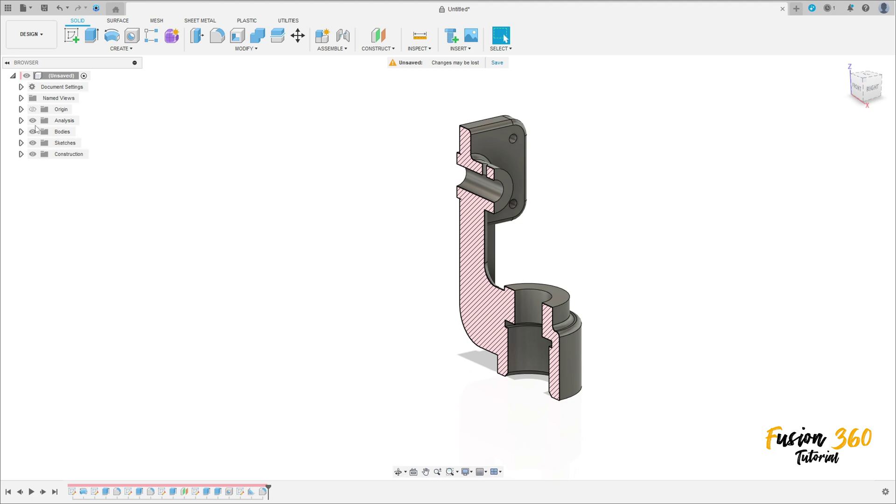